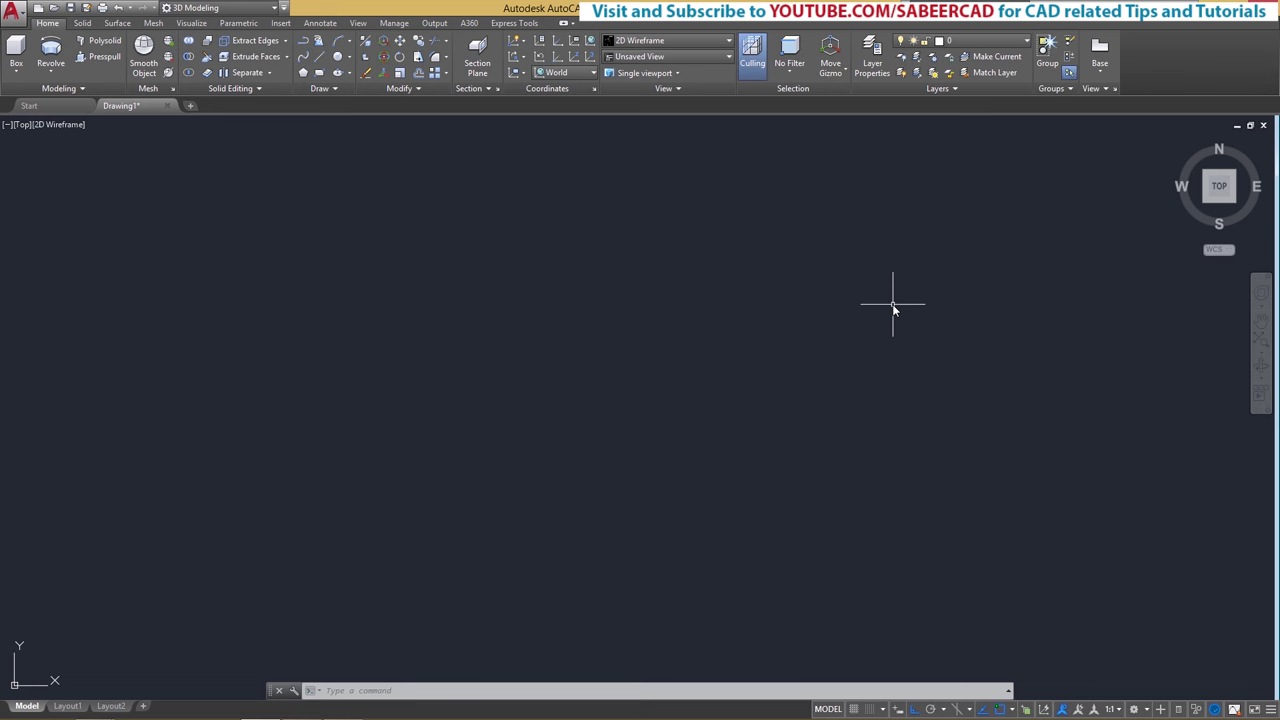
Step: Draw a vertical polyline 20 units long
left_click(304, 41)
left_click(530, 204)
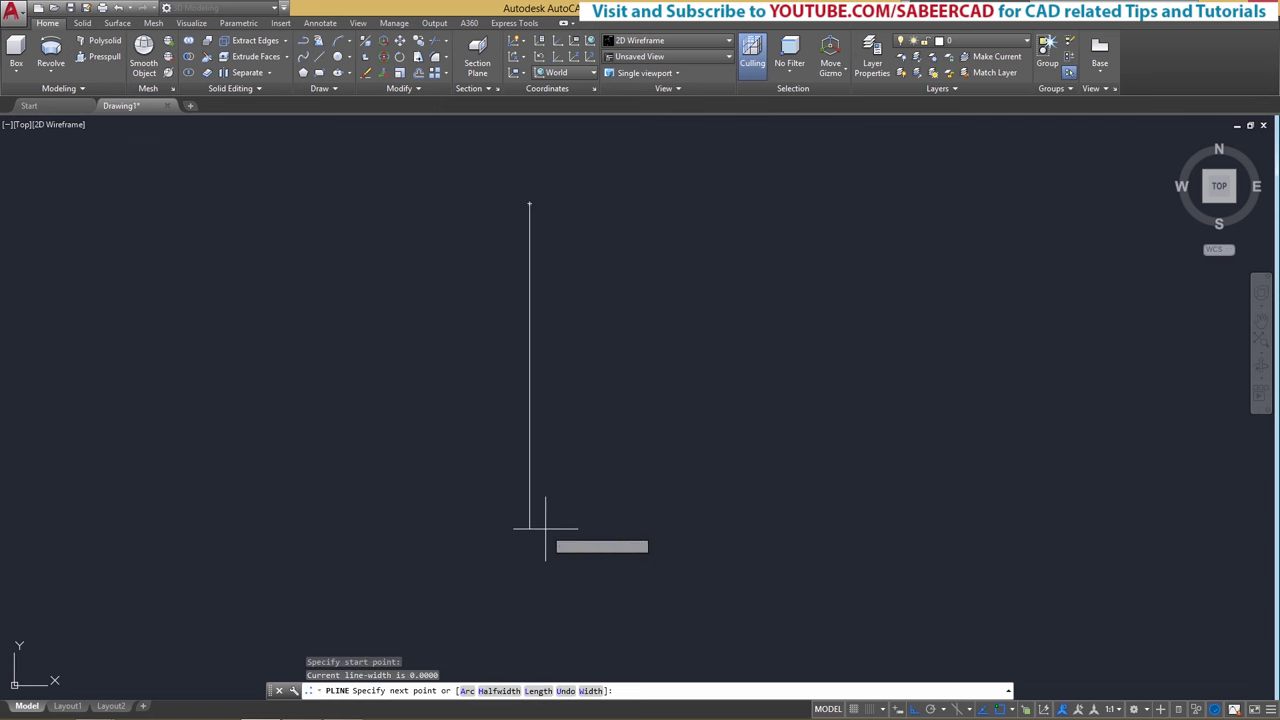
type("20")
key("Return")
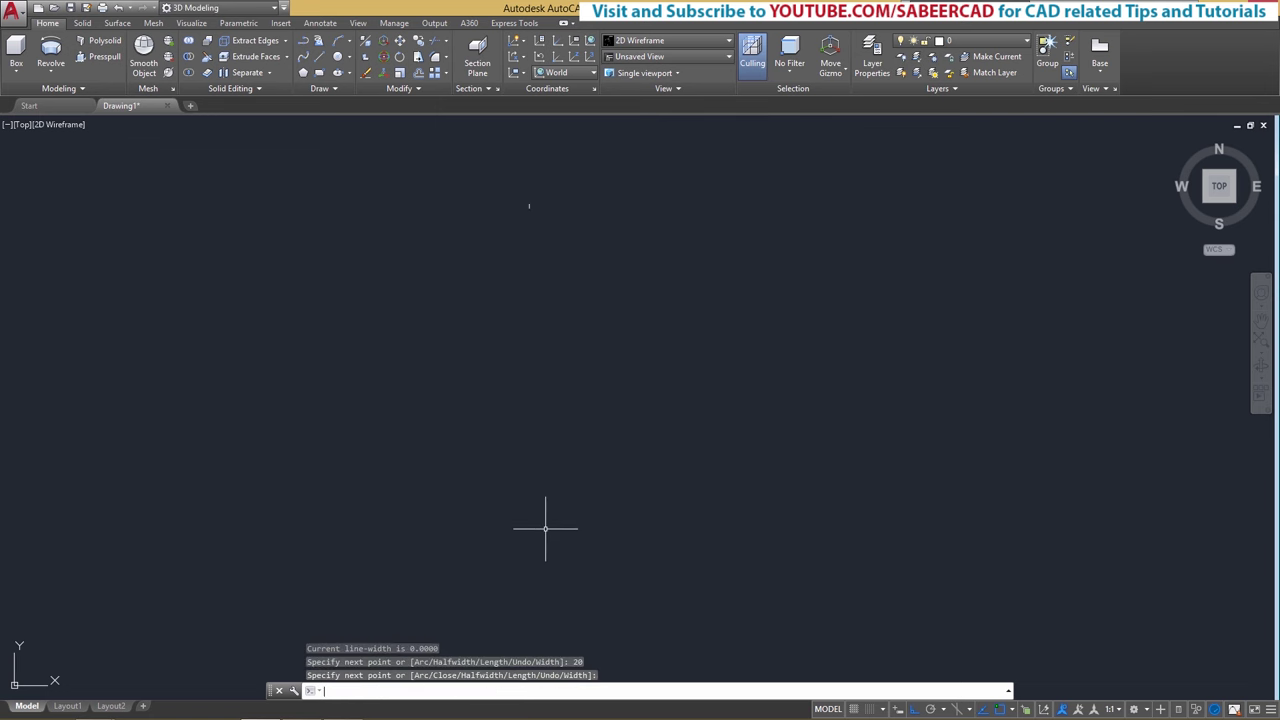
Step: Draw a horizontal polyline 12 units long beside the vertical line
scroll(534, 207, "up", 10)
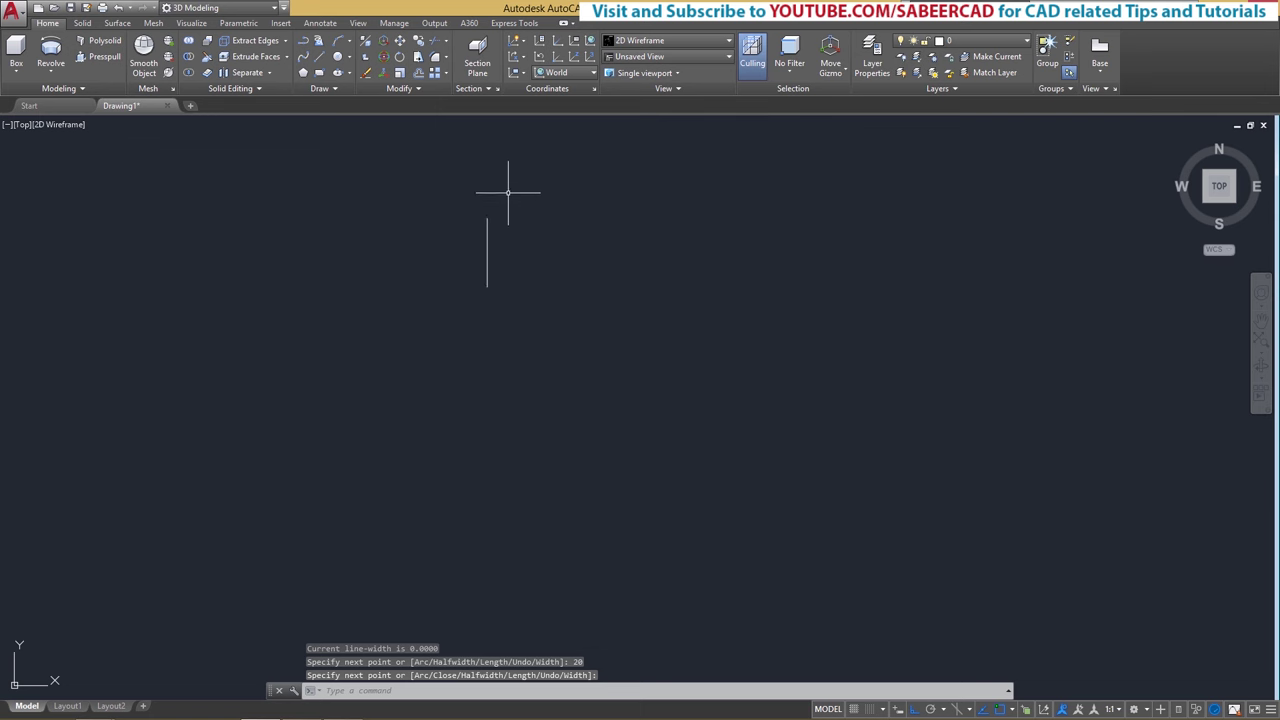
middle_click_drag(486, 306, 591, 389)
scroll(571, 400, "up", 2)
scroll(568, 346, "down", 2)
scroll(568, 346, "up", 2)
left_click(304, 46)
left_click(658, 403)
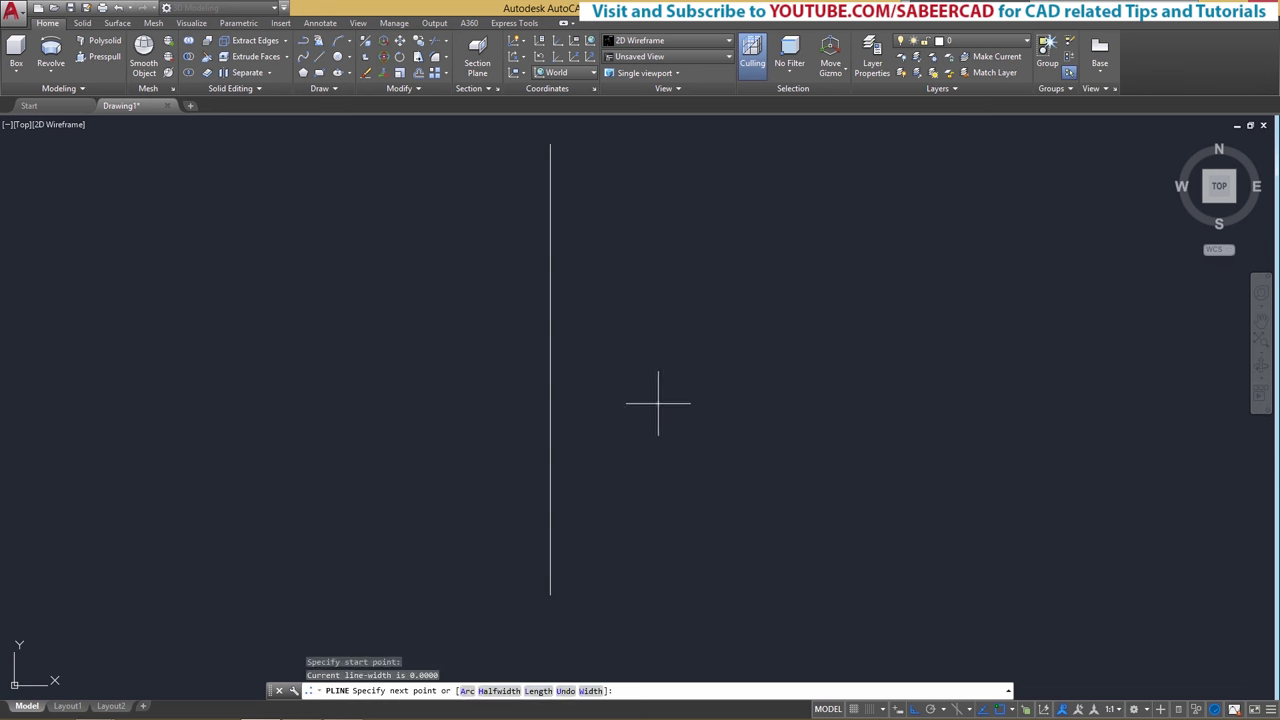
type("12")
key("Return")
key("Return")
Step: Move the horizontal line by its midpoint onto the nearest point in the lower half of the vertical line, with Ortho off
type("m")
key("Return")
left_click(848, 349)
left_click(791, 437)
key("Return")
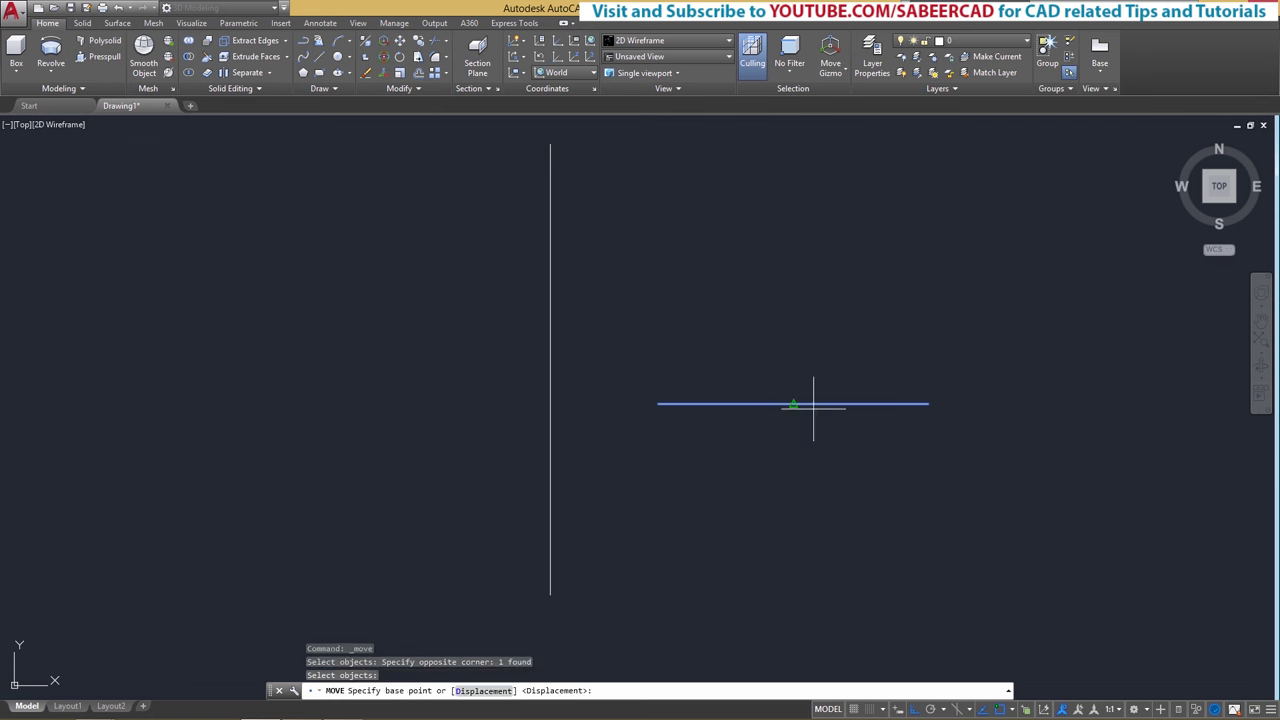
left_click(795, 404)
key("F8")
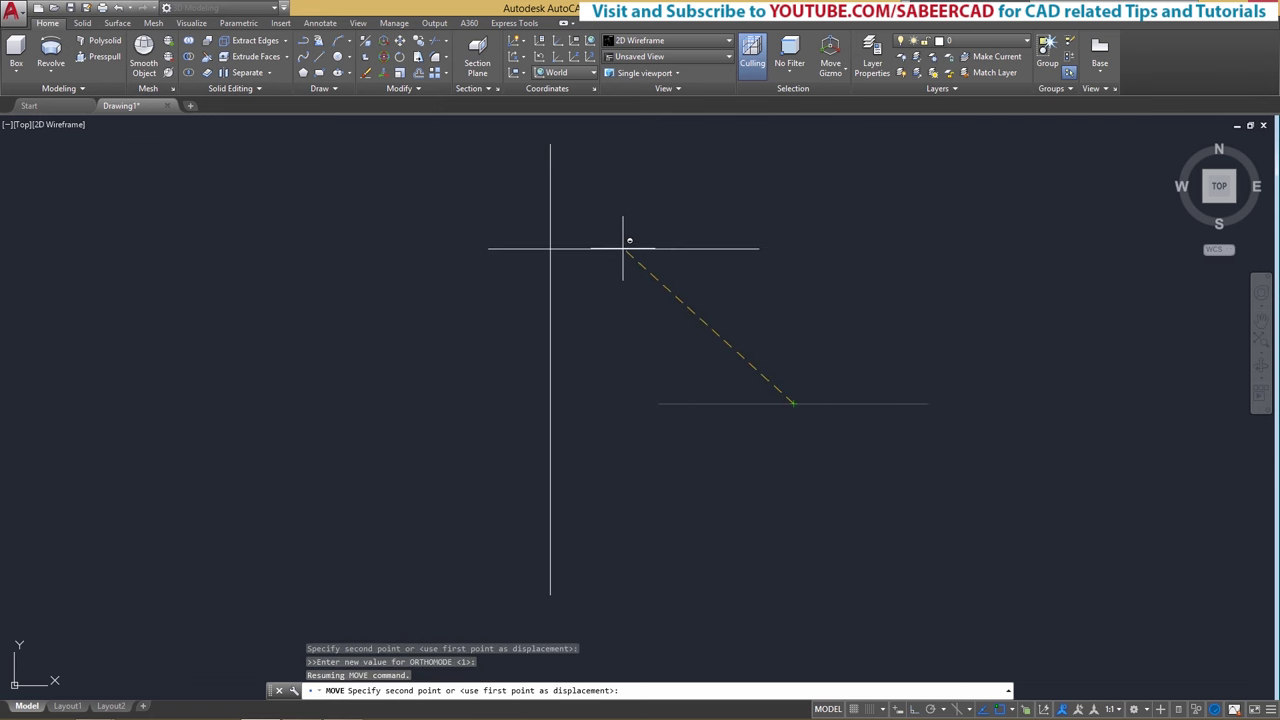
right_click(632, 228, "shift")
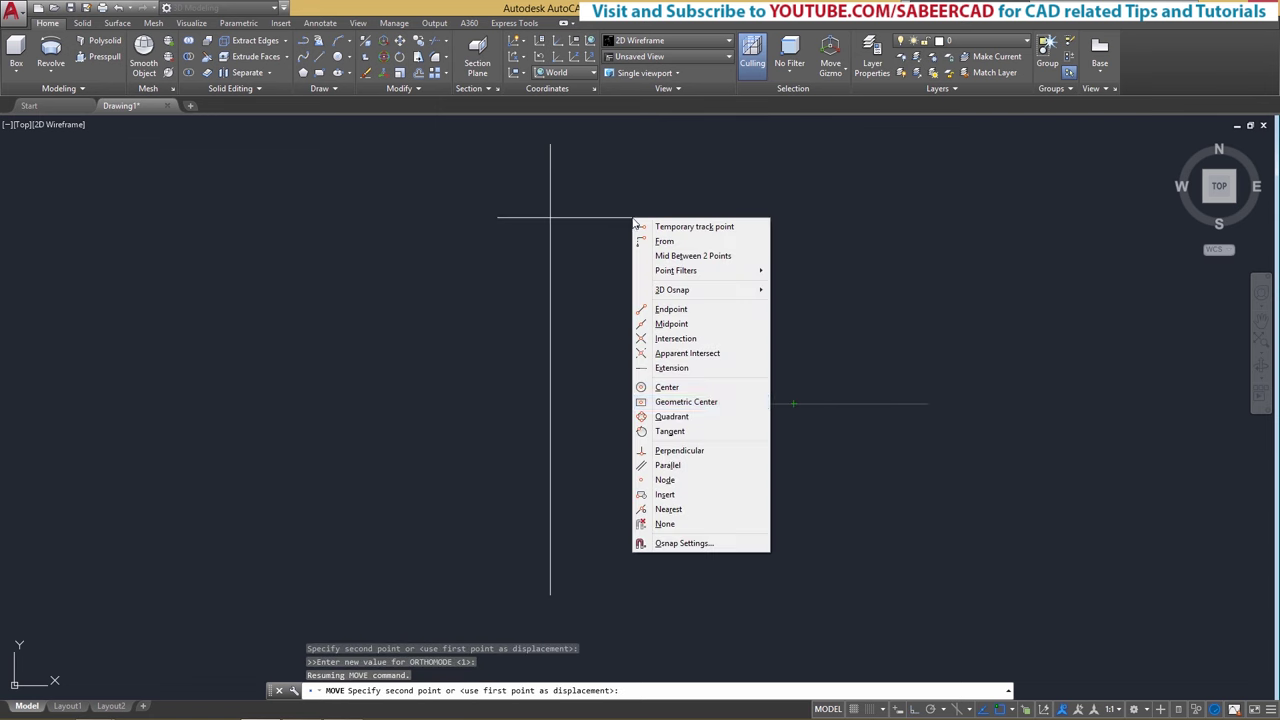
left_click(662, 513)
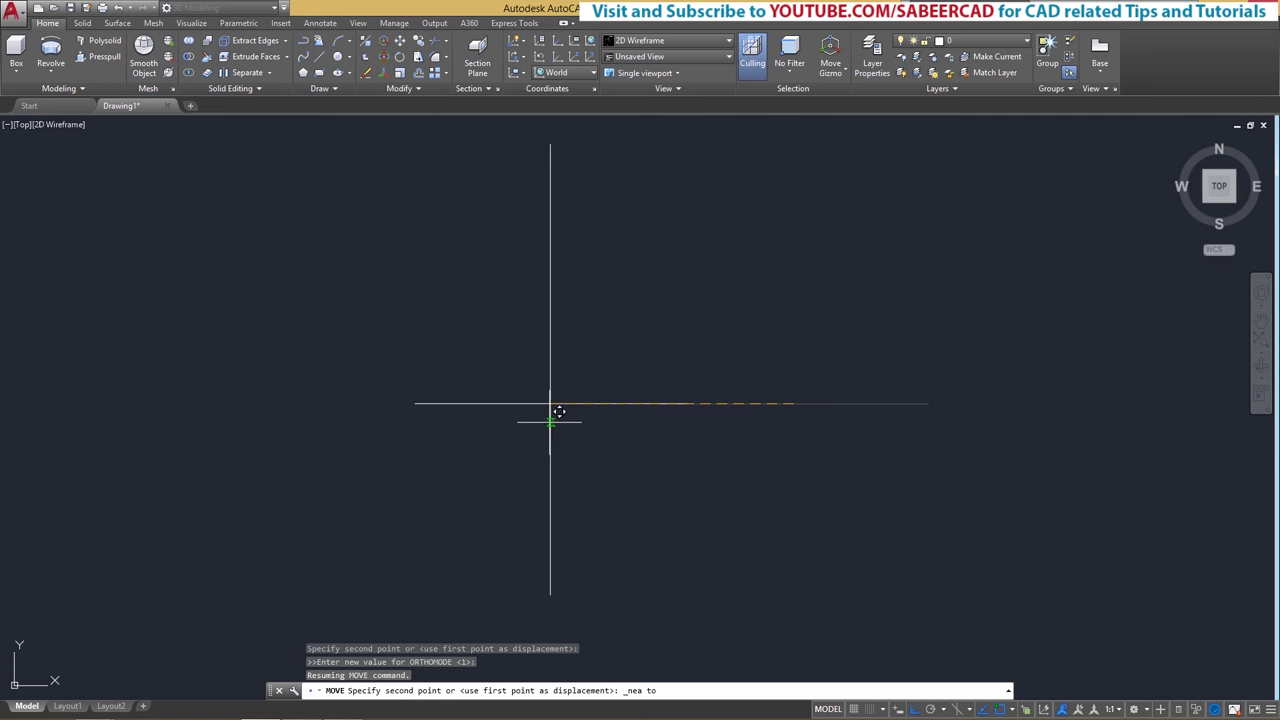
left_click(550, 427)
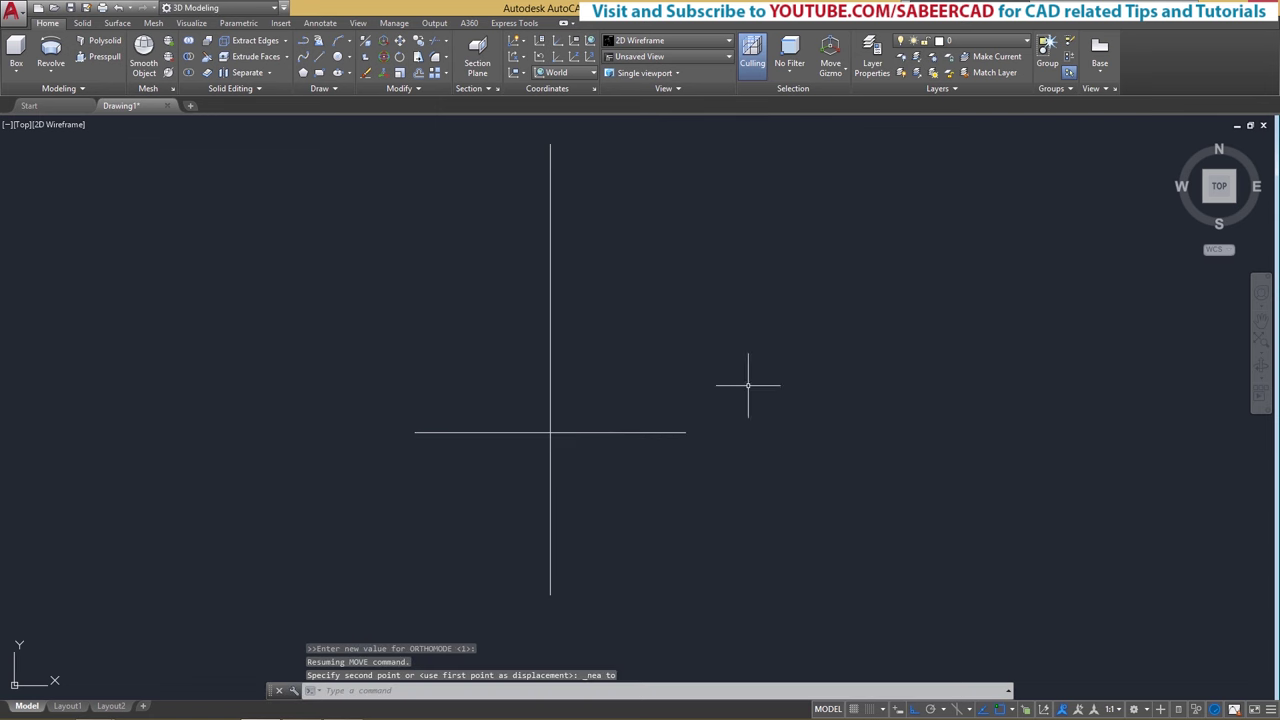
key("Escape")
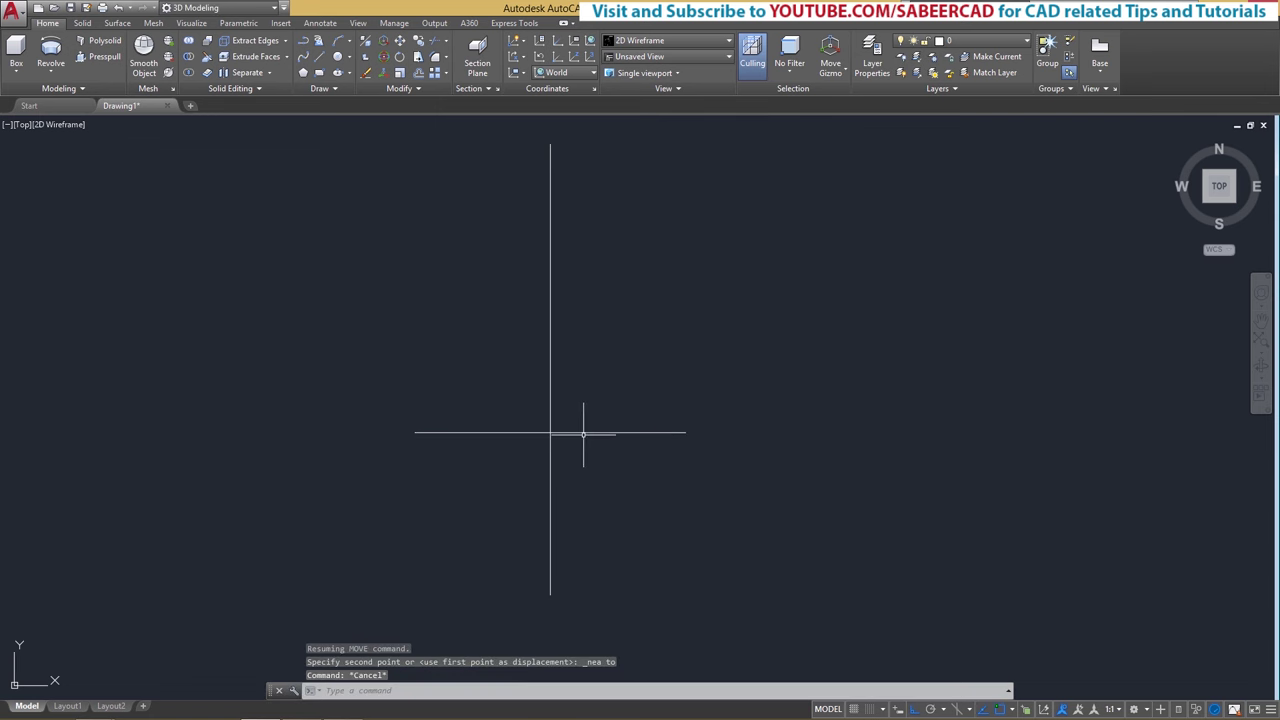
Step: Start a polyline level with the vertical line's top, above the horizontal line's outer end, and add a second-point arc bulging toward the vertical line
left_click(304, 42)
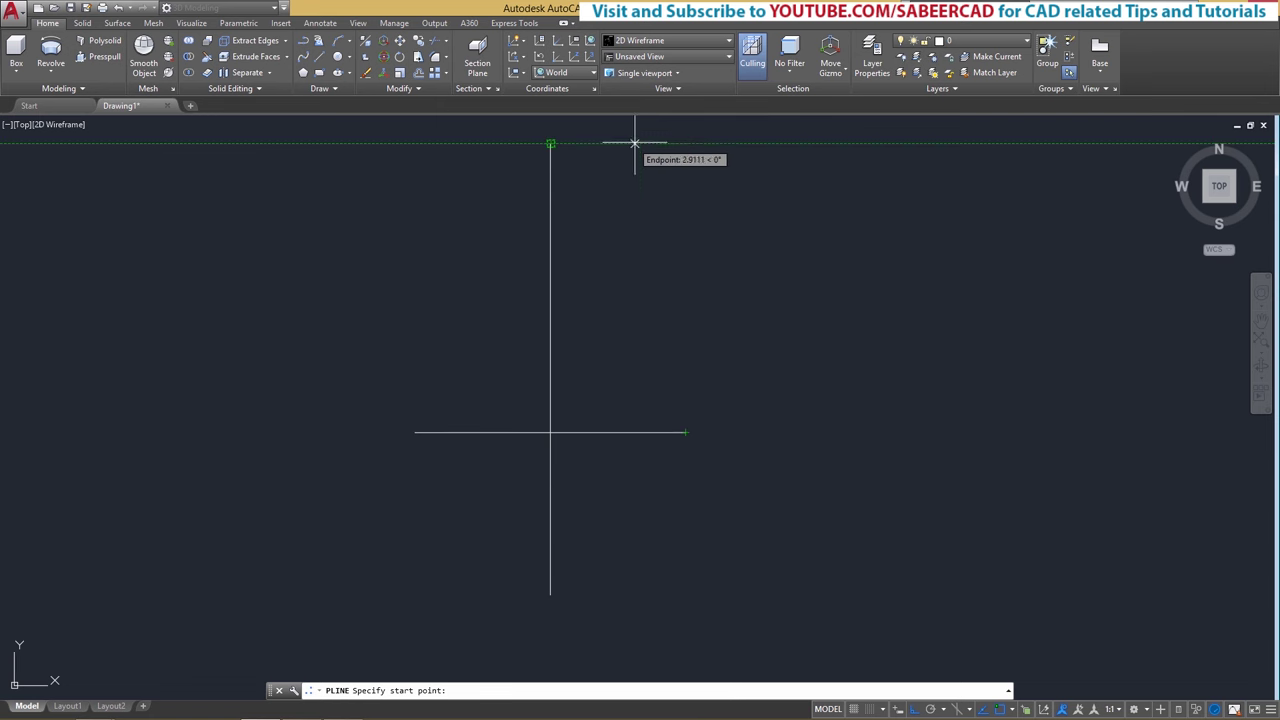
left_click(685, 145)
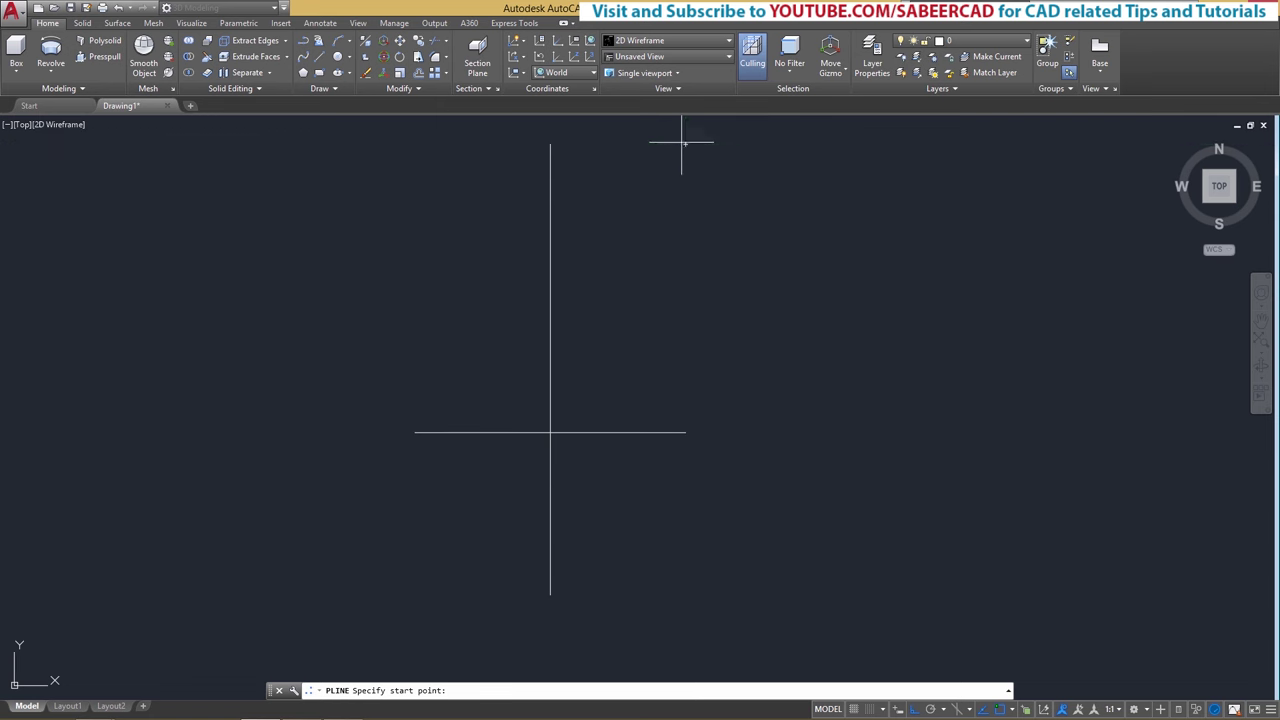
right_click(624, 245)
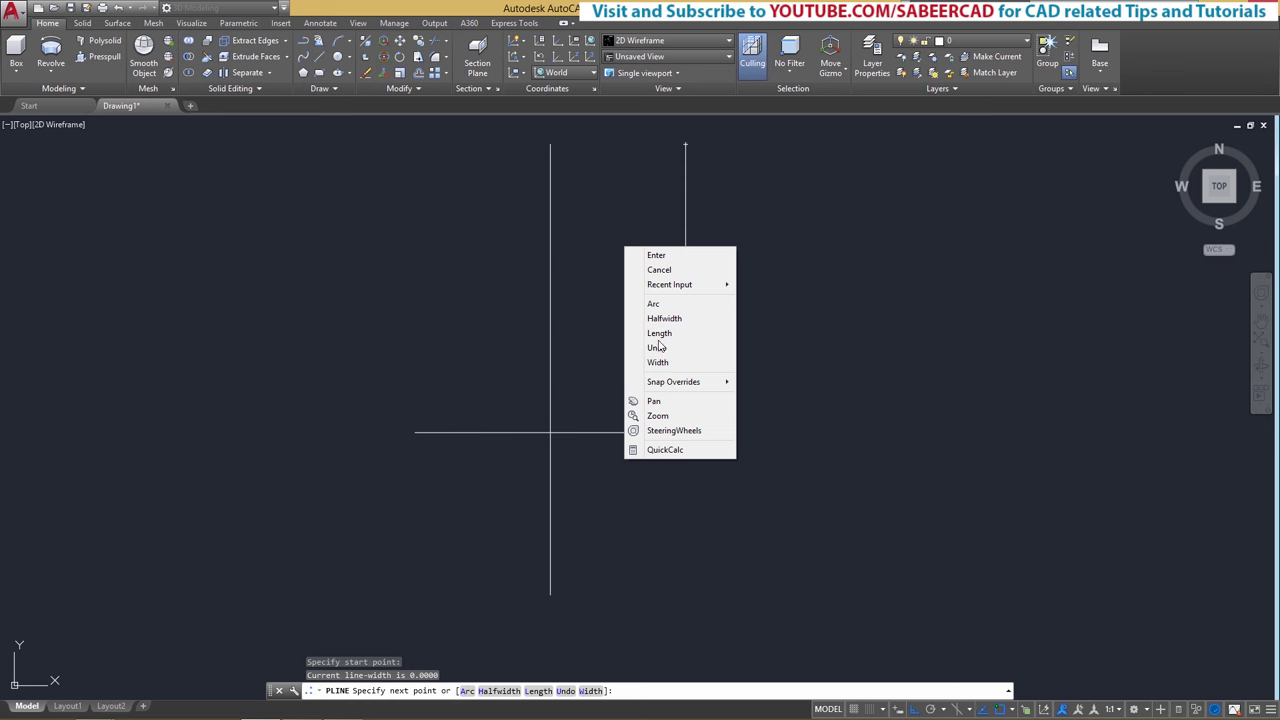
left_click(653, 303)
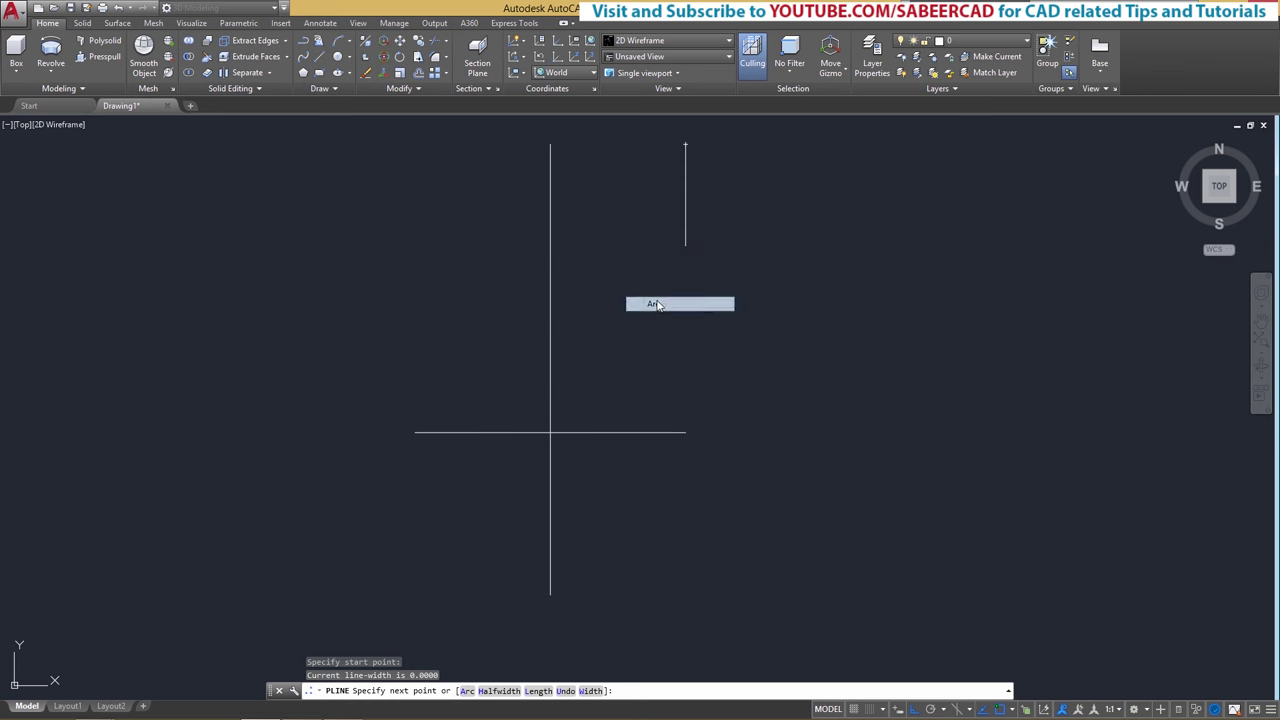
right_click(629, 209)
left_click(678, 356)
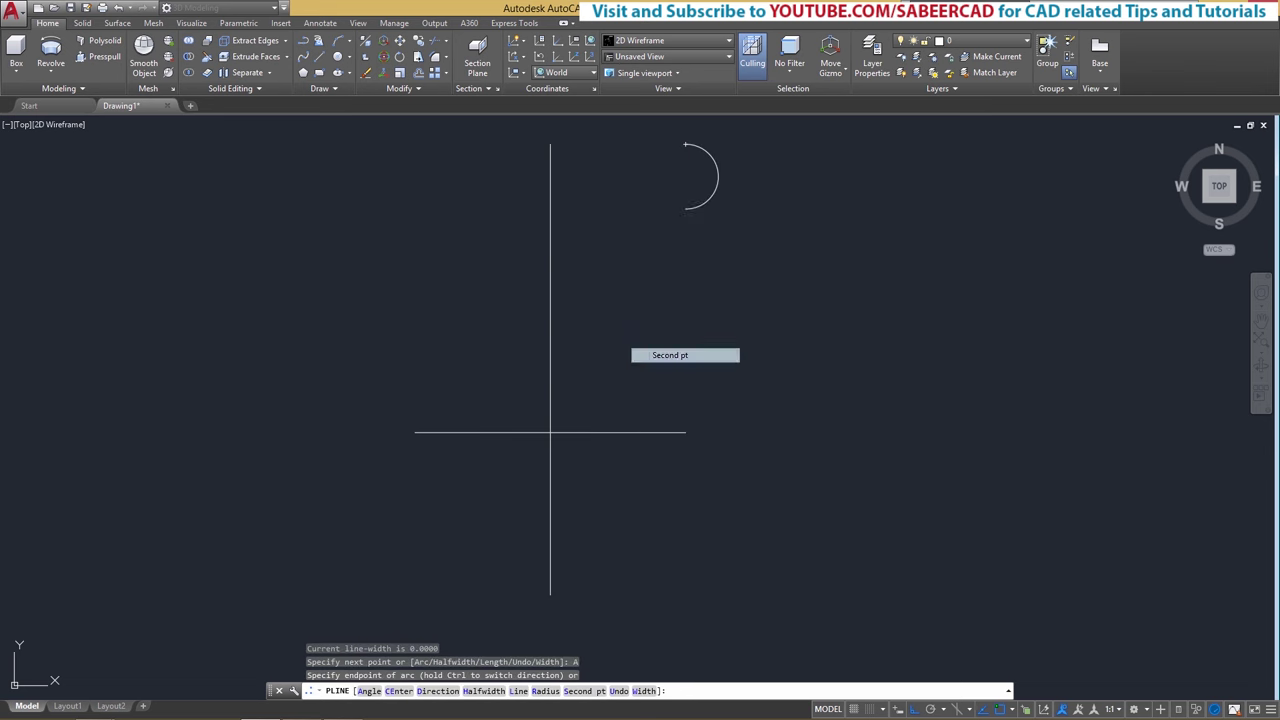
left_click(648, 225)
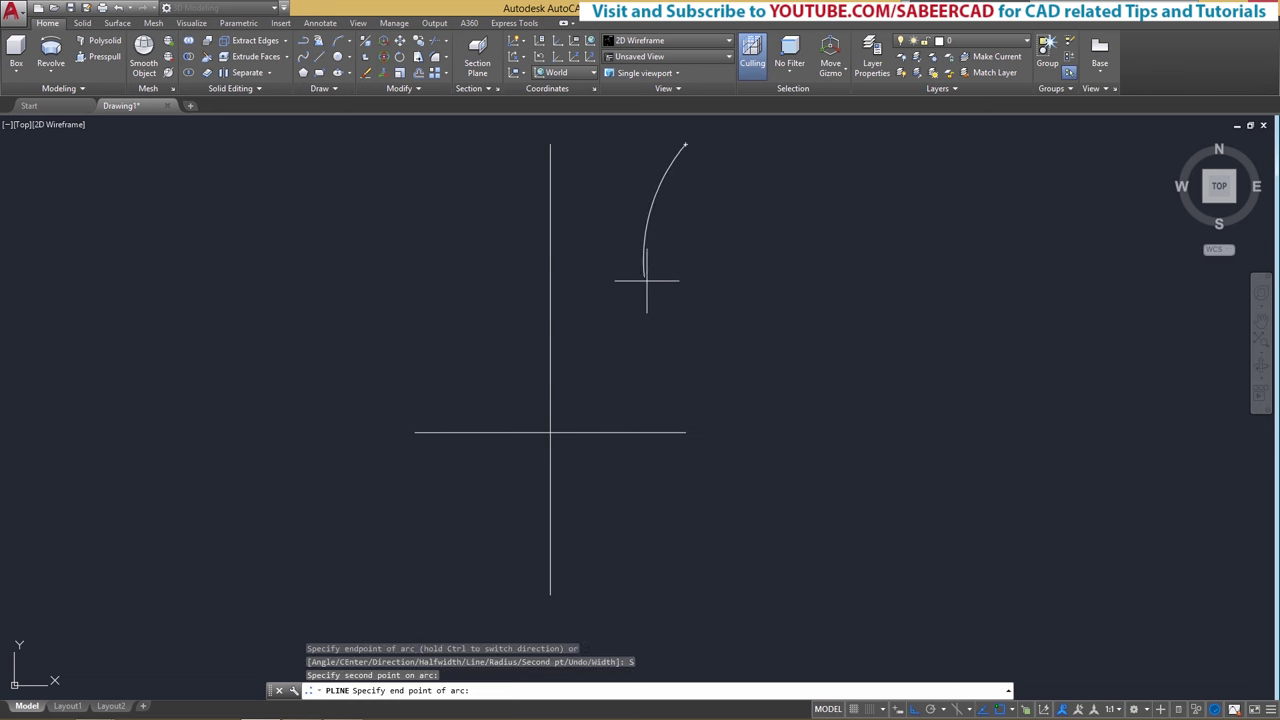
left_click(668, 329)
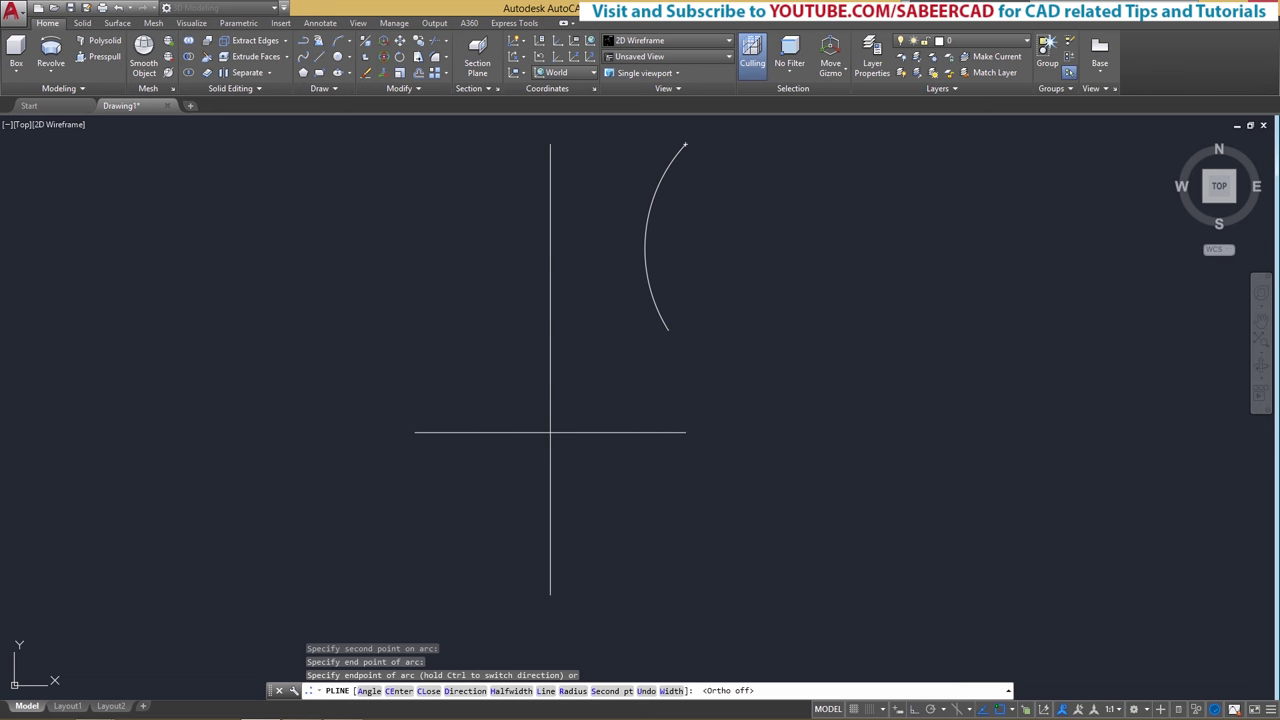
Step: Continue the polyline with an outward-bulging arc down to base level and a straight segment to the vertical line's bottom endpoint
key("F8")
right_click(600, 514)
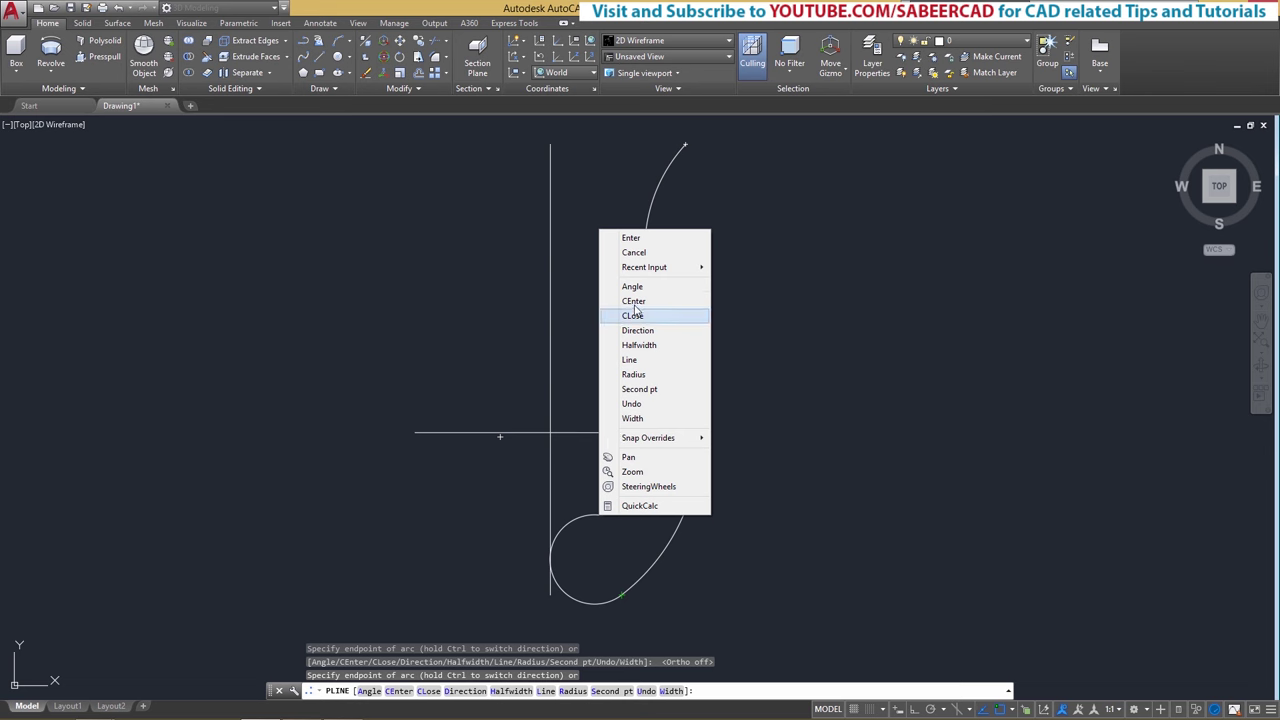
left_click(630, 360)
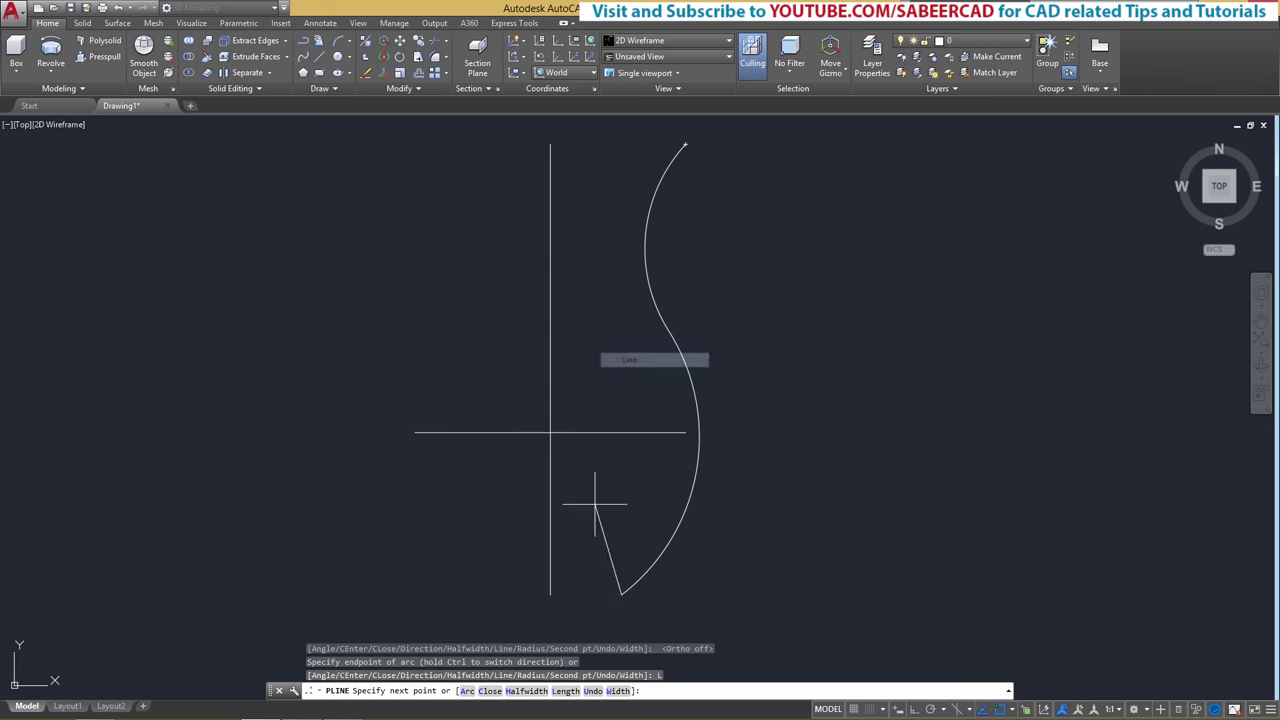
left_click(550, 594)
key("Return")
Step: Stretch the midpoints of the profile's lower and upper arcs slightly inward toward the vertical line
left_click(688, 372)
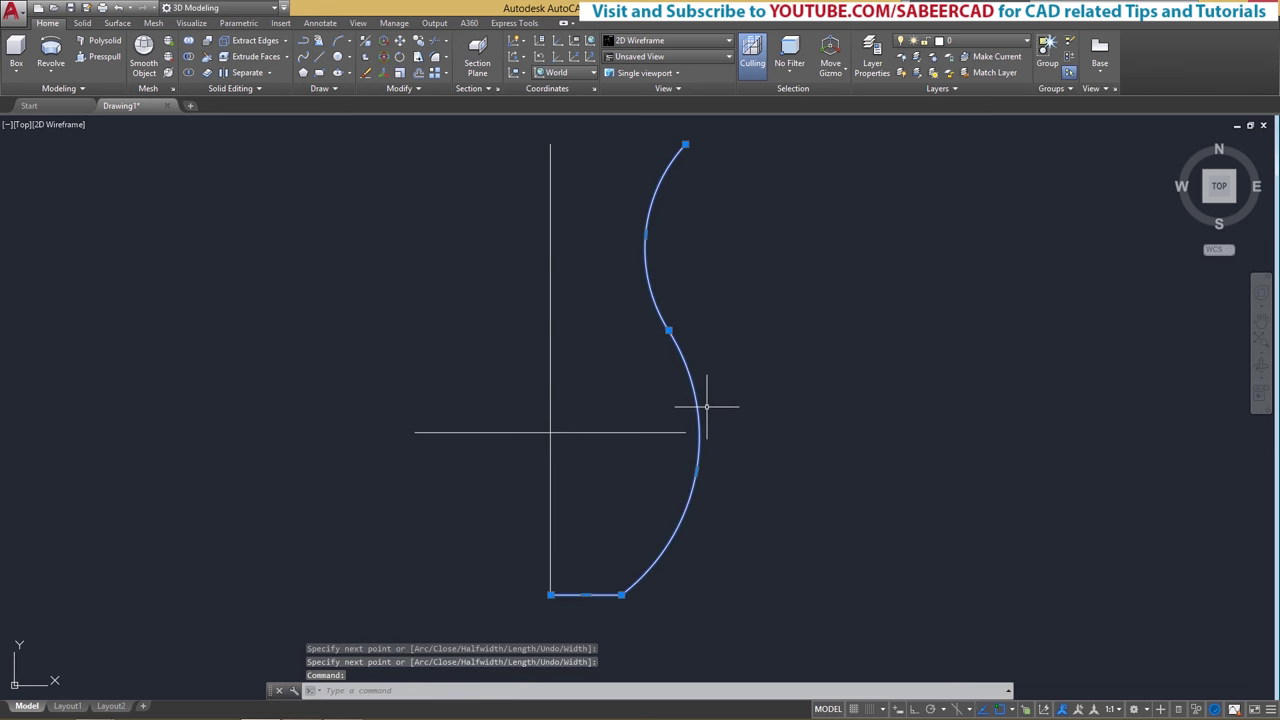
scroll(684, 279, "up", 2)
scroll(680, 330, "down", 4)
scroll(698, 393, "up", 2)
scroll(698, 393, "up", 2)
scroll(703, 294, "down", 2)
scroll(697, 333, "up", 2)
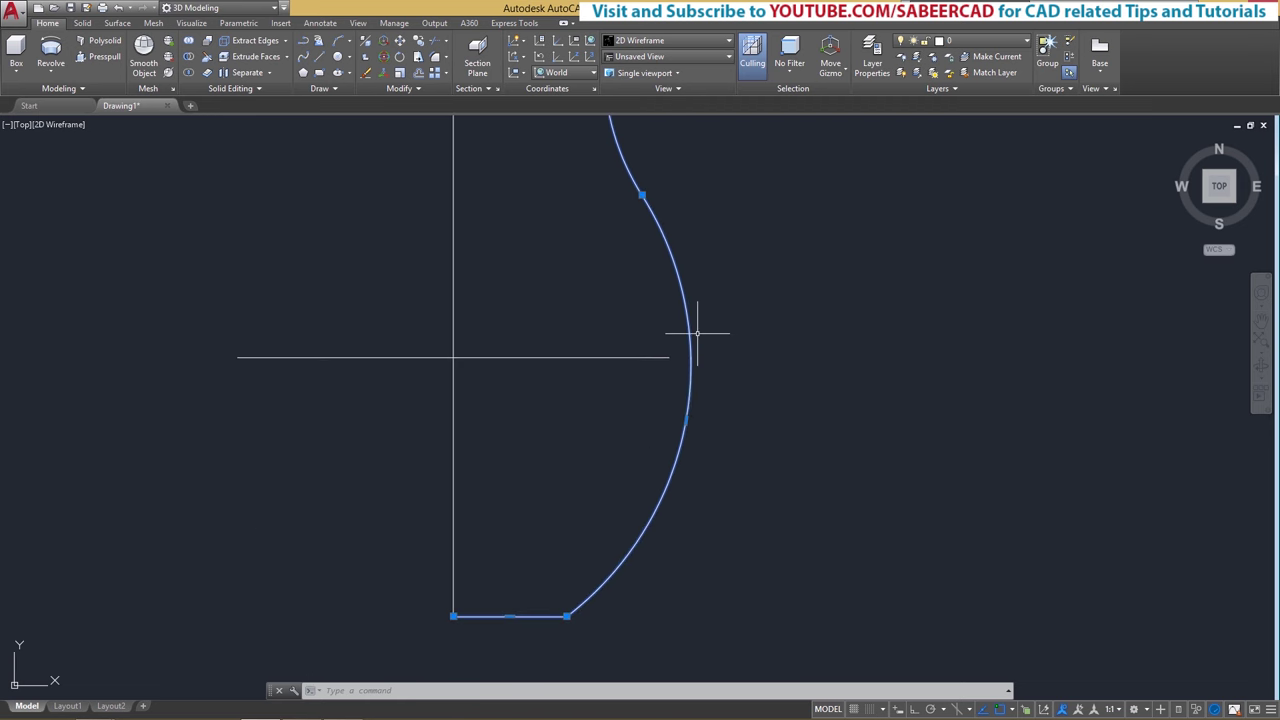
left_click(686, 420)
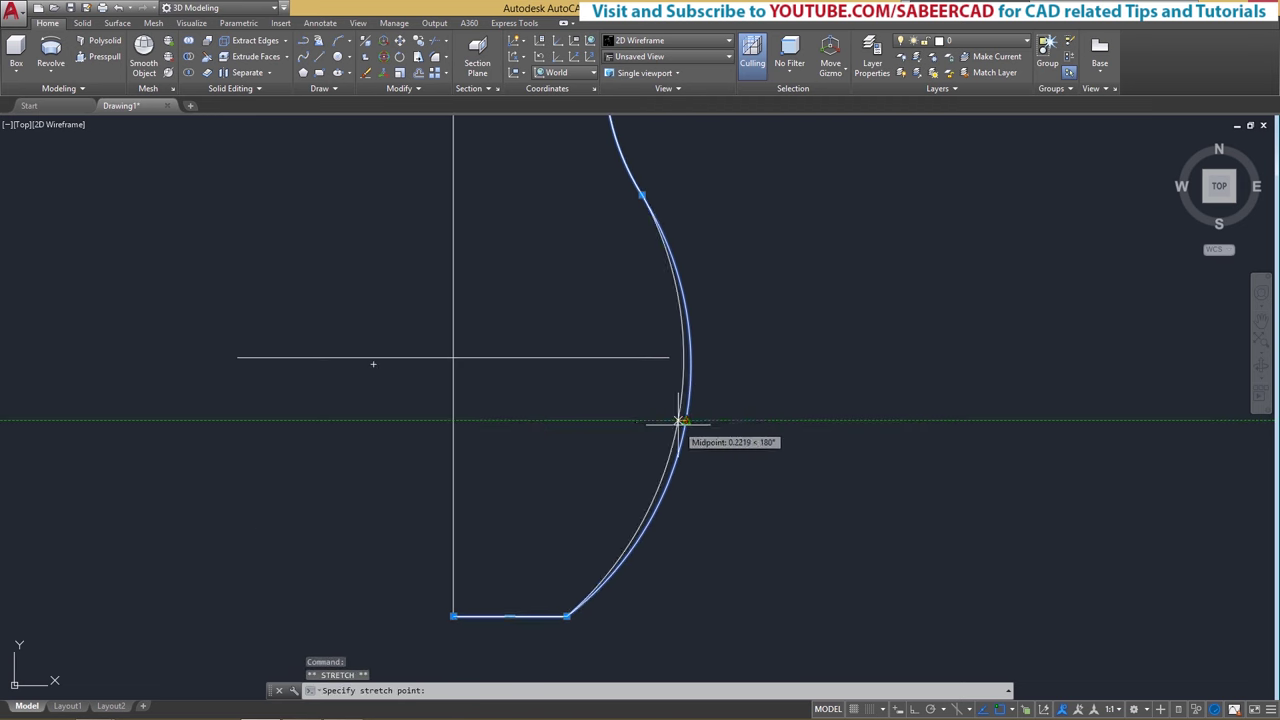
left_click(665, 421)
scroll(665, 491, "down", 4)
scroll(640, 342, "up", 4)
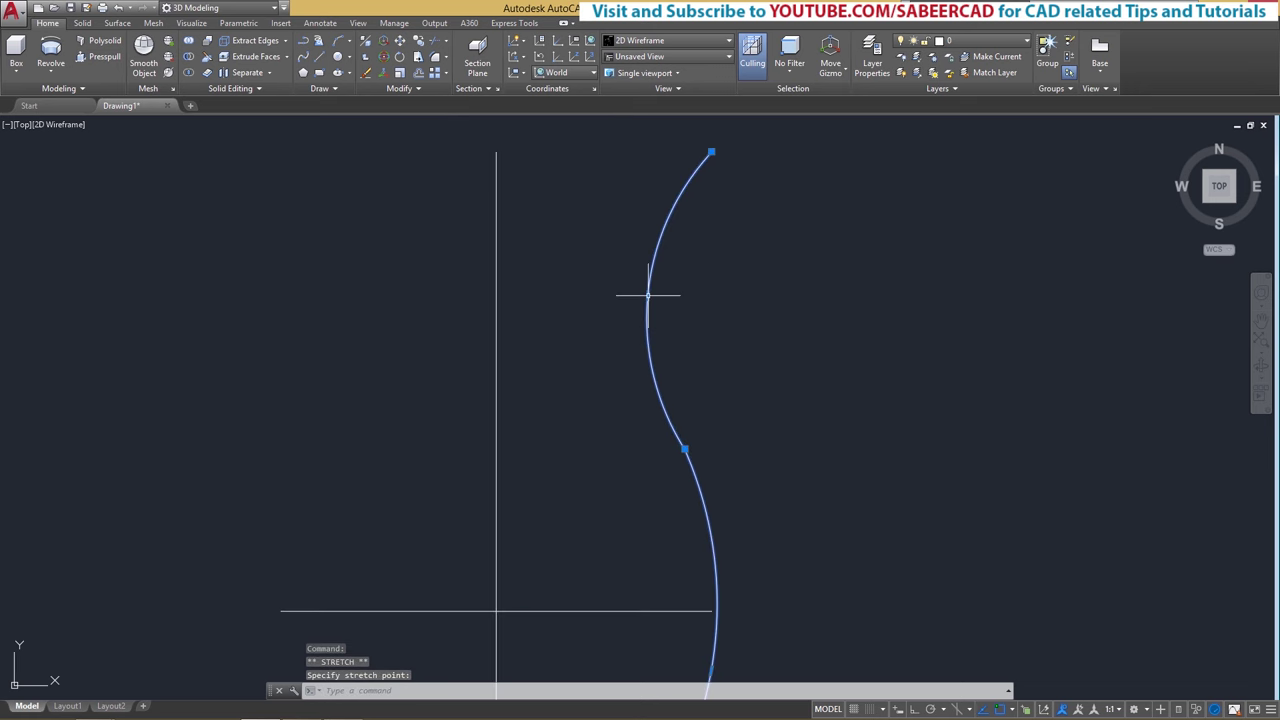
left_click(626, 292)
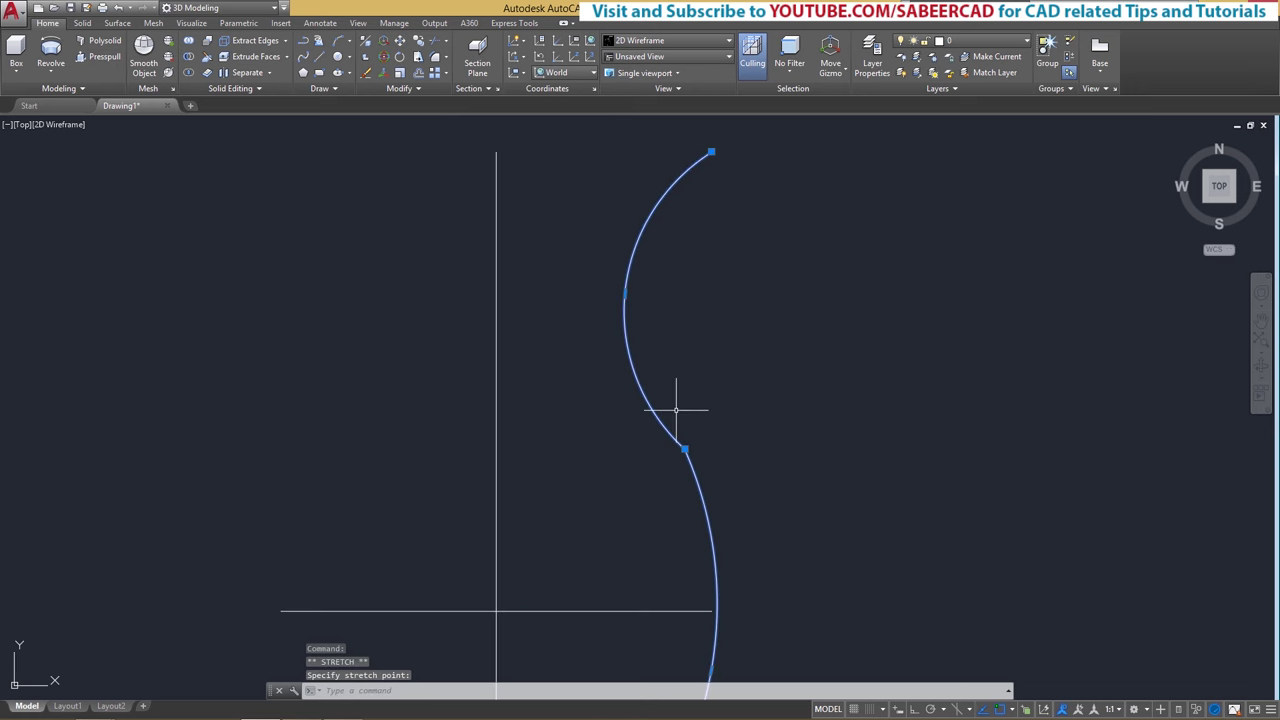
Step: Shift the vertex joining the two arcs slightly inward and move the profile's top endpoint horizontally toward the vertical line with Ortho on
left_click(684, 449)
left_click(684, 450)
middle_click_drag(711, 152, 729, 274)
left_click(728, 274)
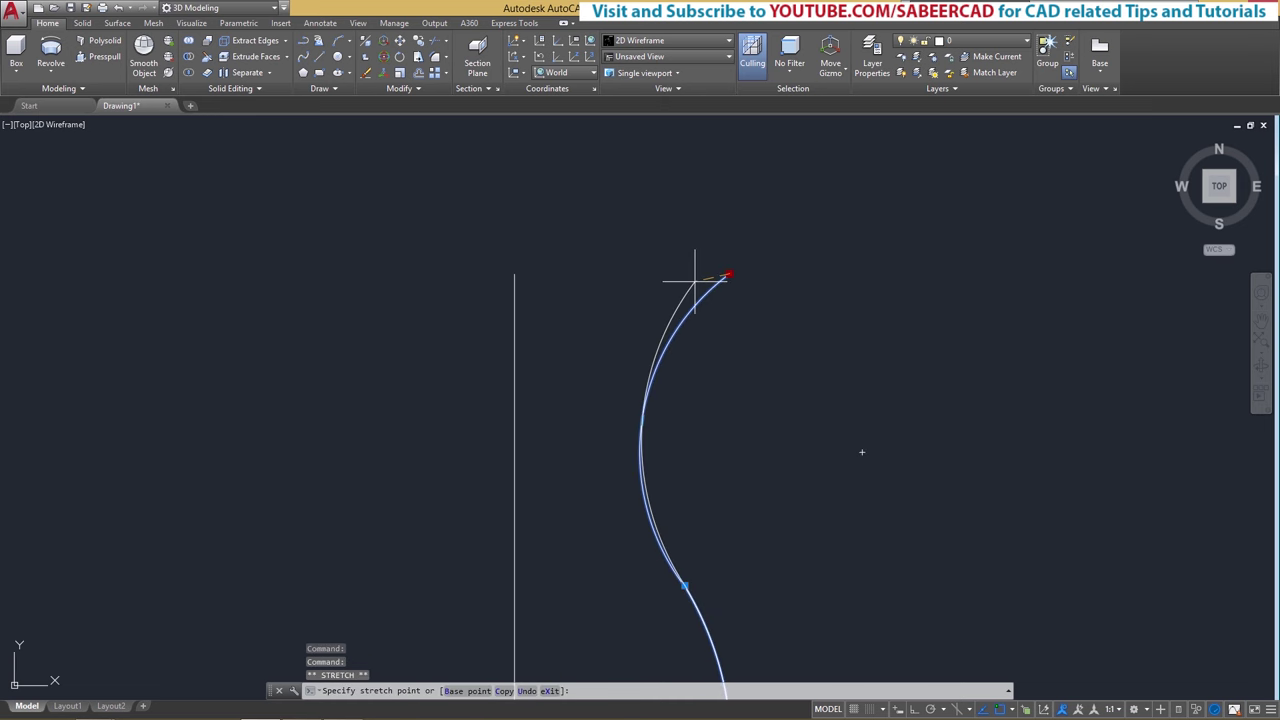
key("F8")
key("Escape")
key("Escape")
Step: Revolve the curved profile about the vertical line, taking its bottom and top endpoints as the axis
scroll(696, 314, "down", 3)
scroll(730, 390, "up", 2)
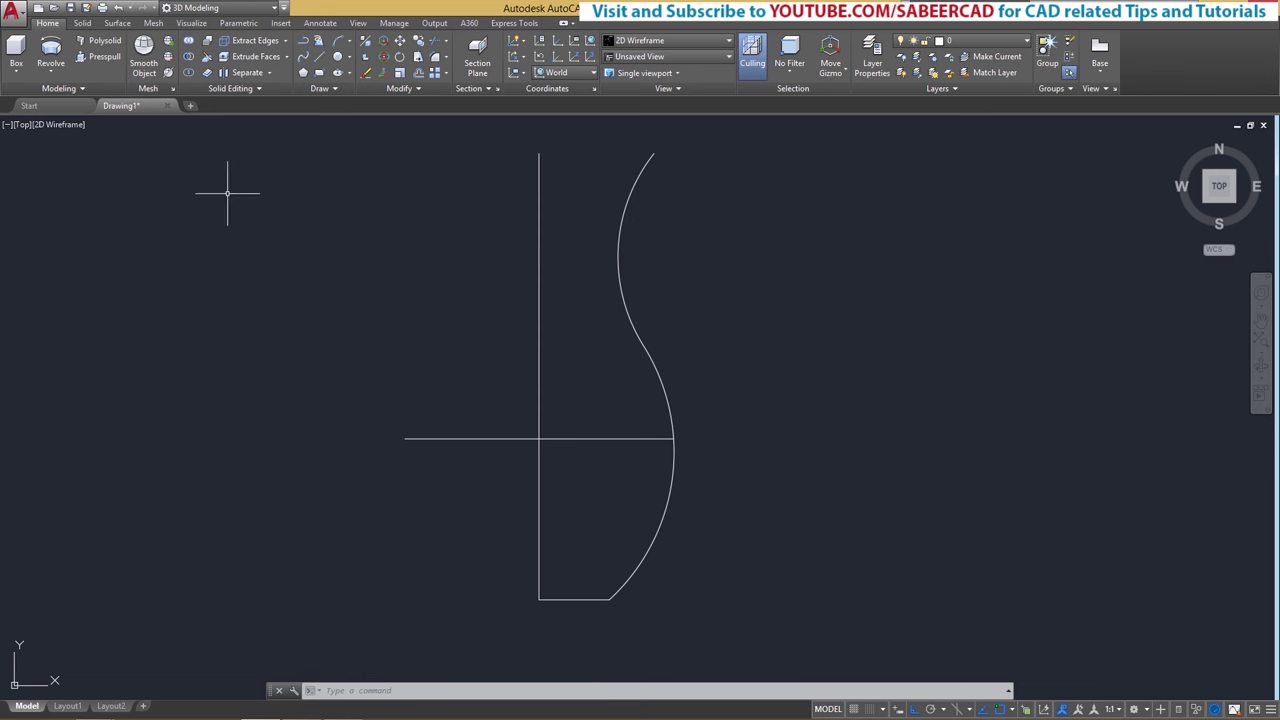
left_click(51, 66)
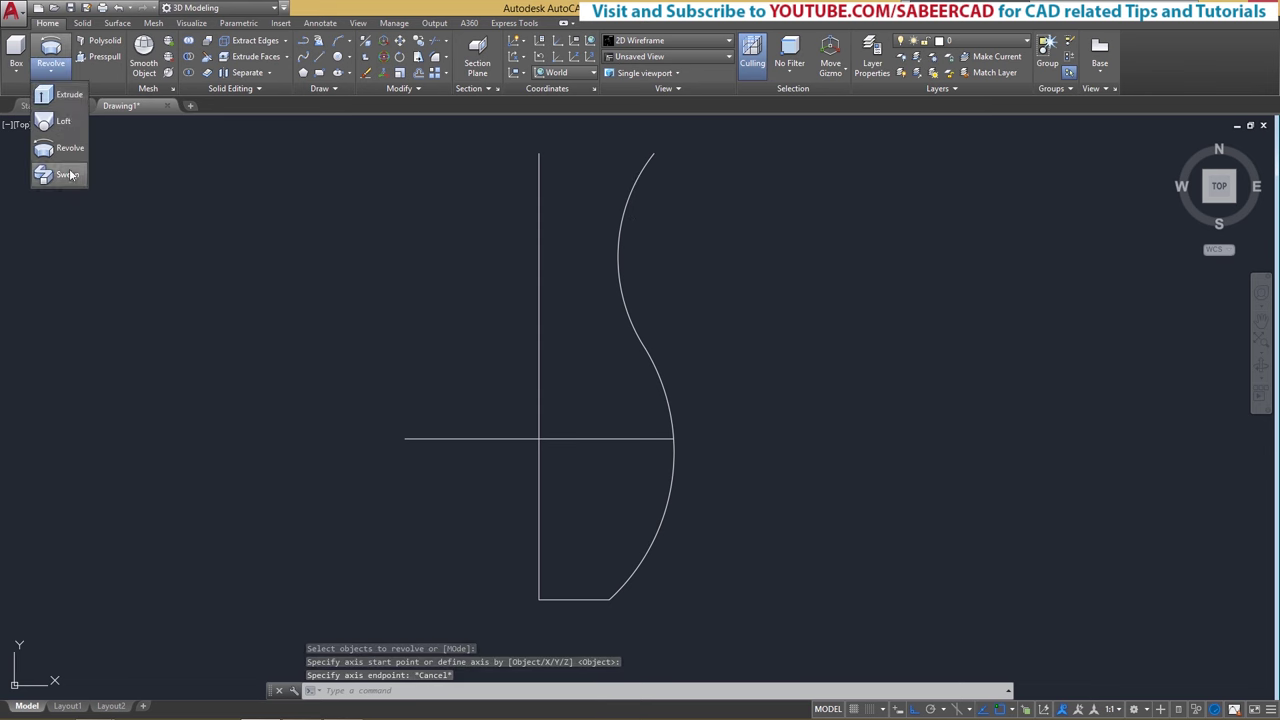
left_click(62, 148)
left_click(648, 357)
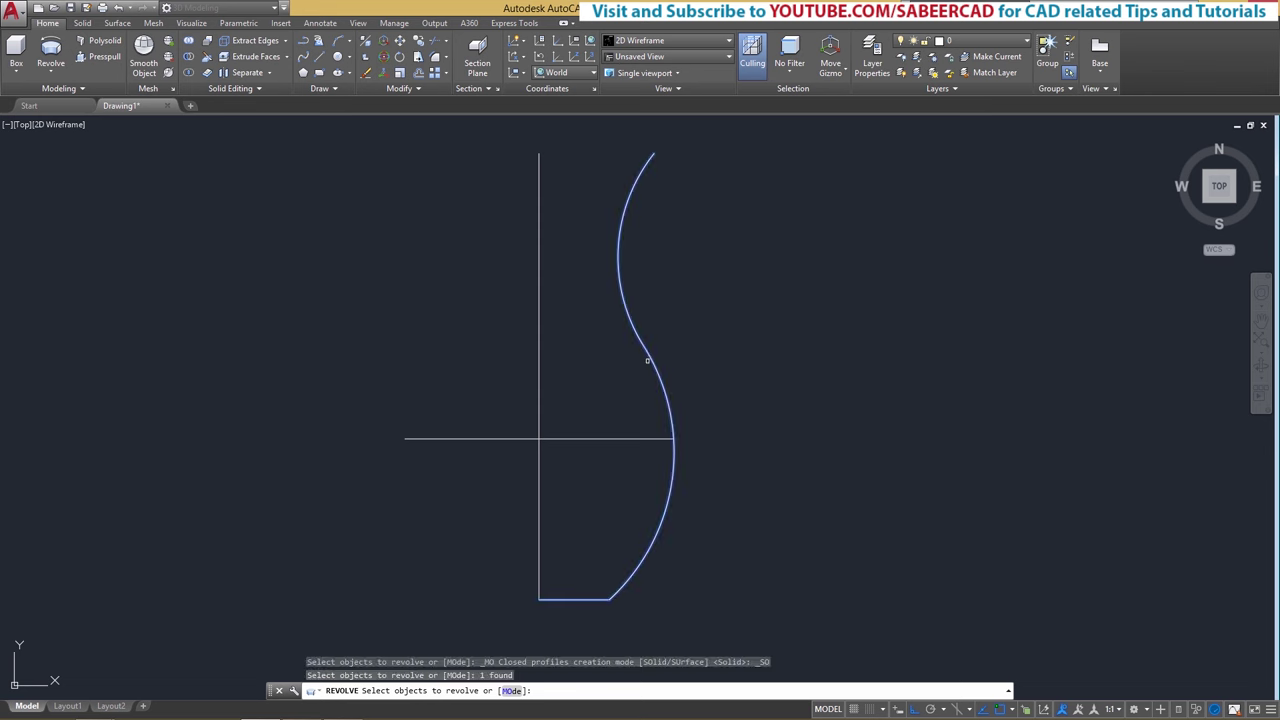
key("Return")
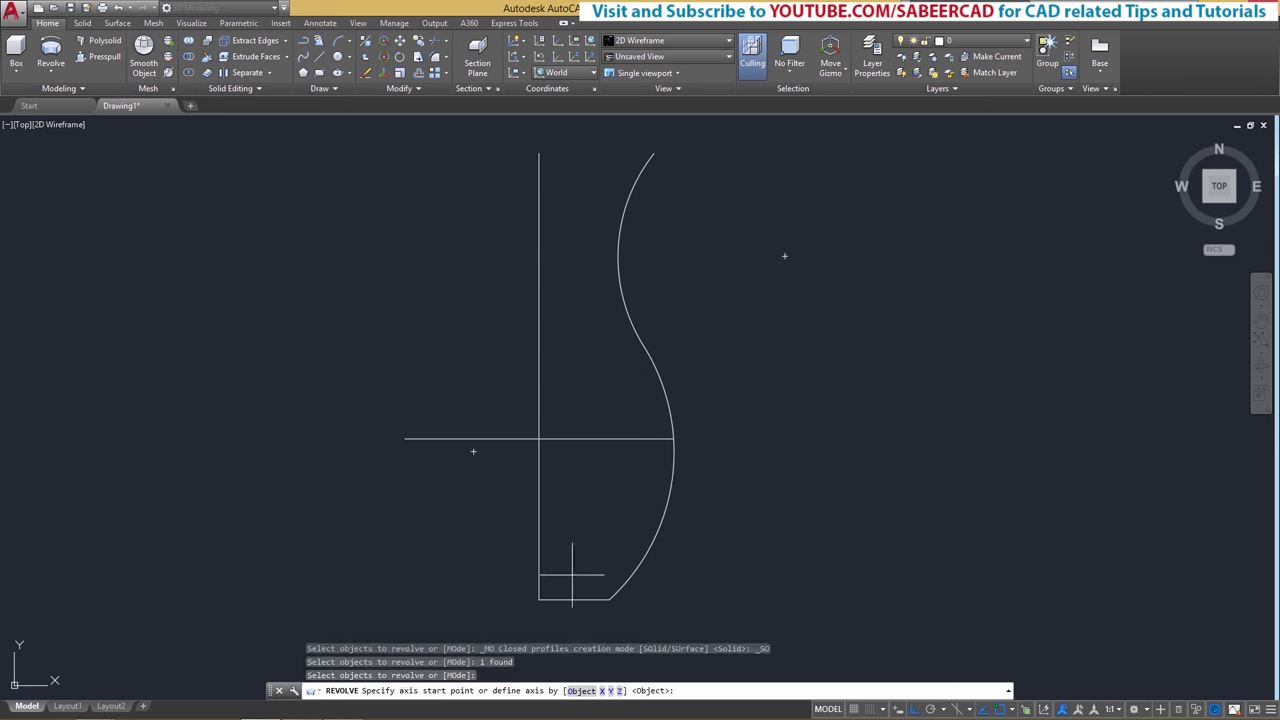
left_click(538, 599)
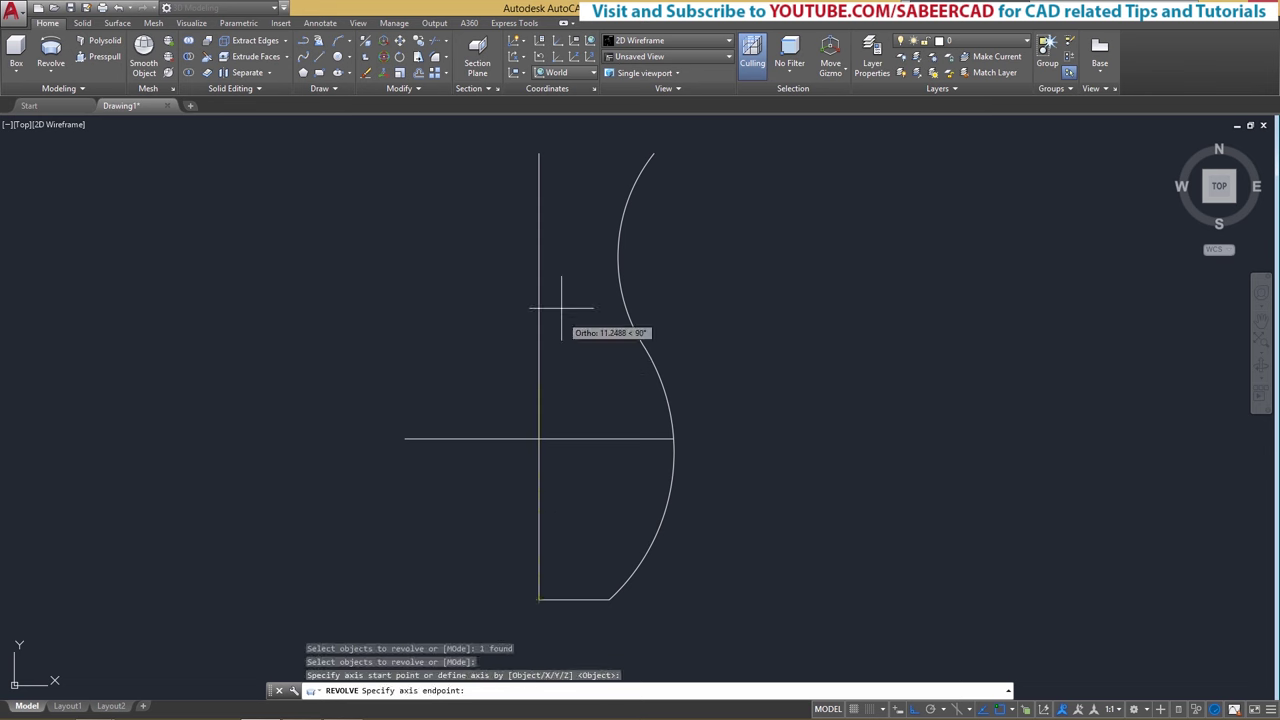
left_click(539, 153)
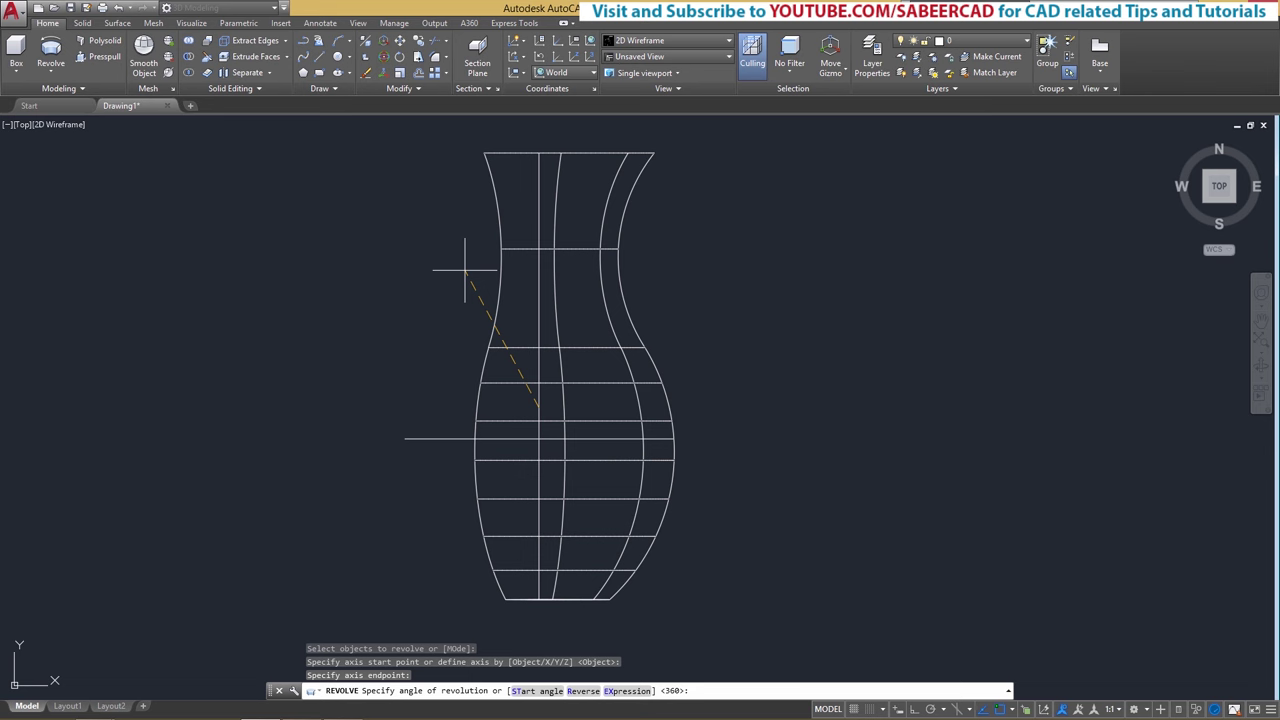
key("Return")
key("Escape")
key("Escape")
key("Escape")
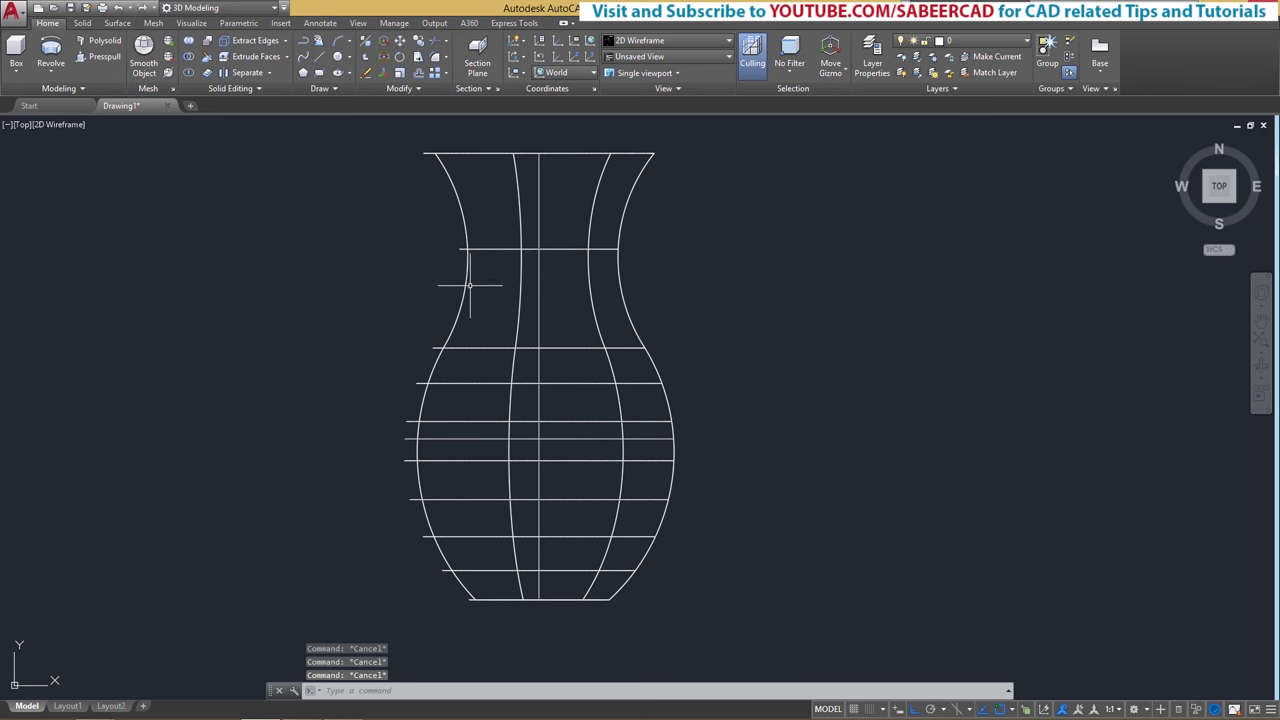
Step: Erase the revolved vase shape, keeping the profile and the two construction lines
type("e")
key("Return")
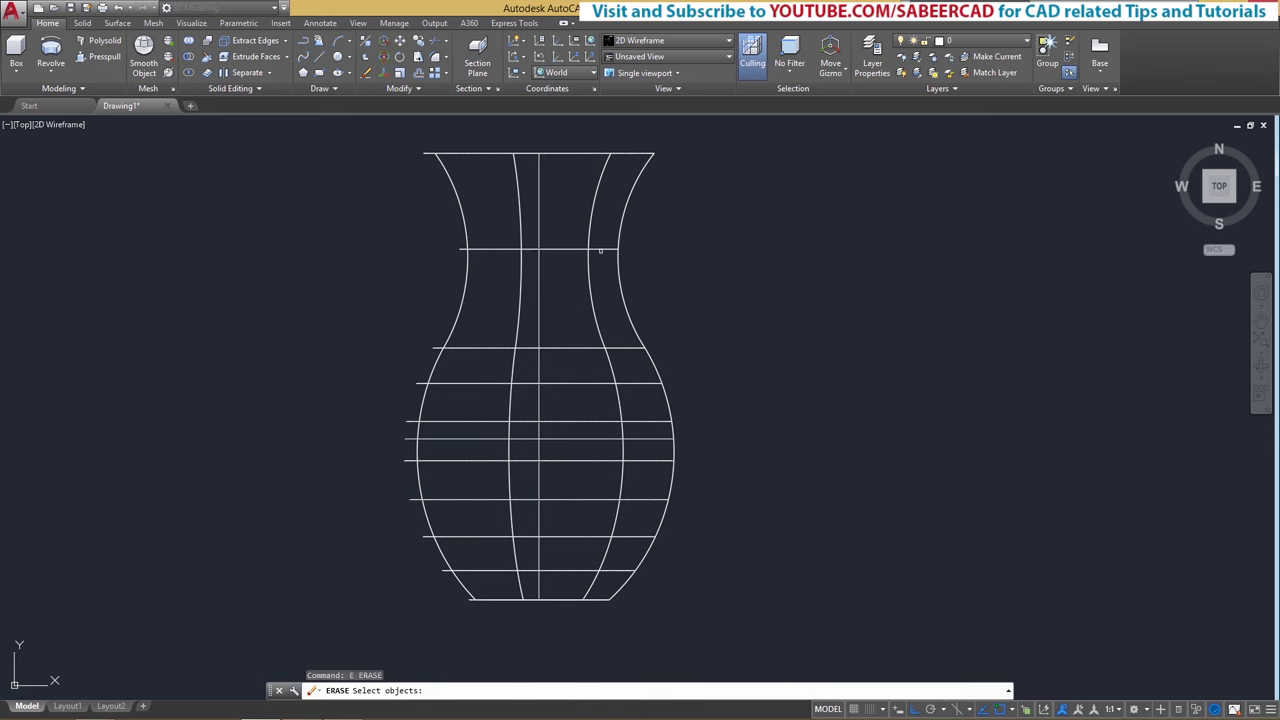
left_click(600, 250)
key("Return")
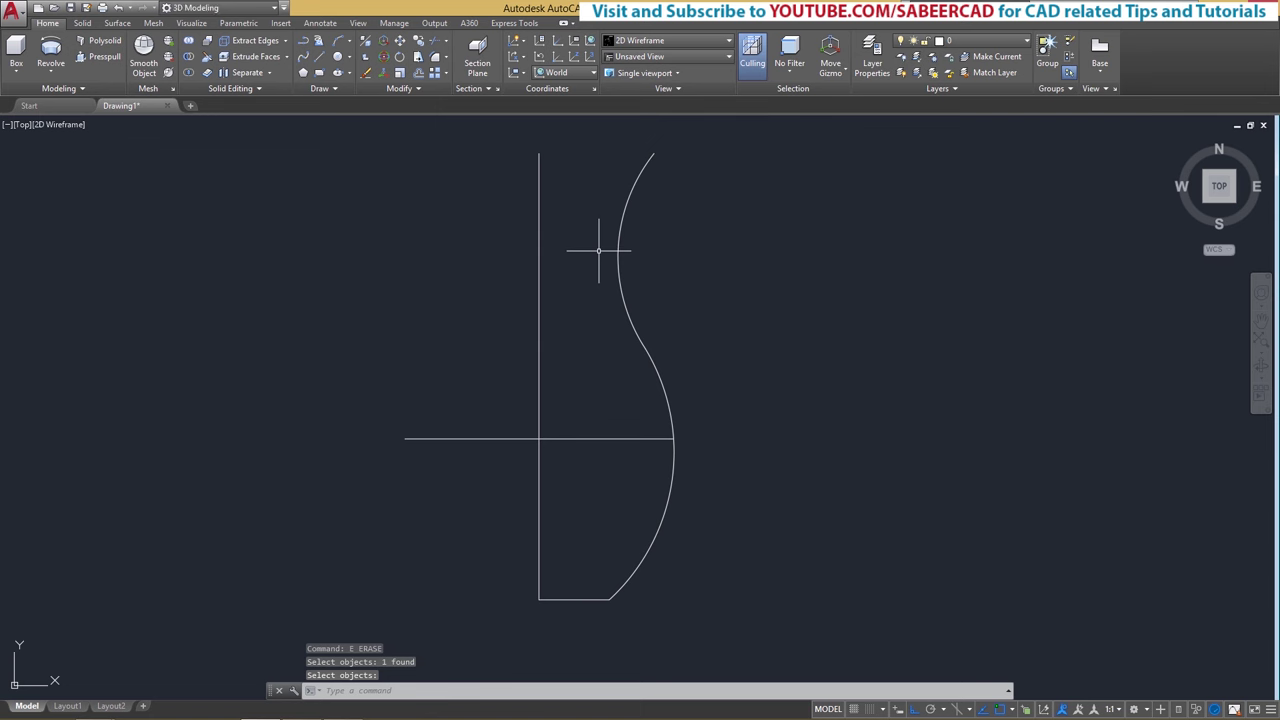
Step: Move the curved profile and both construction lines together horizontally in the positive X direction, clear of their original position
type("m")
key("Return")
left_click(698, 290)
left_click(471, 461)
key("Return")
left_click(469, 375)
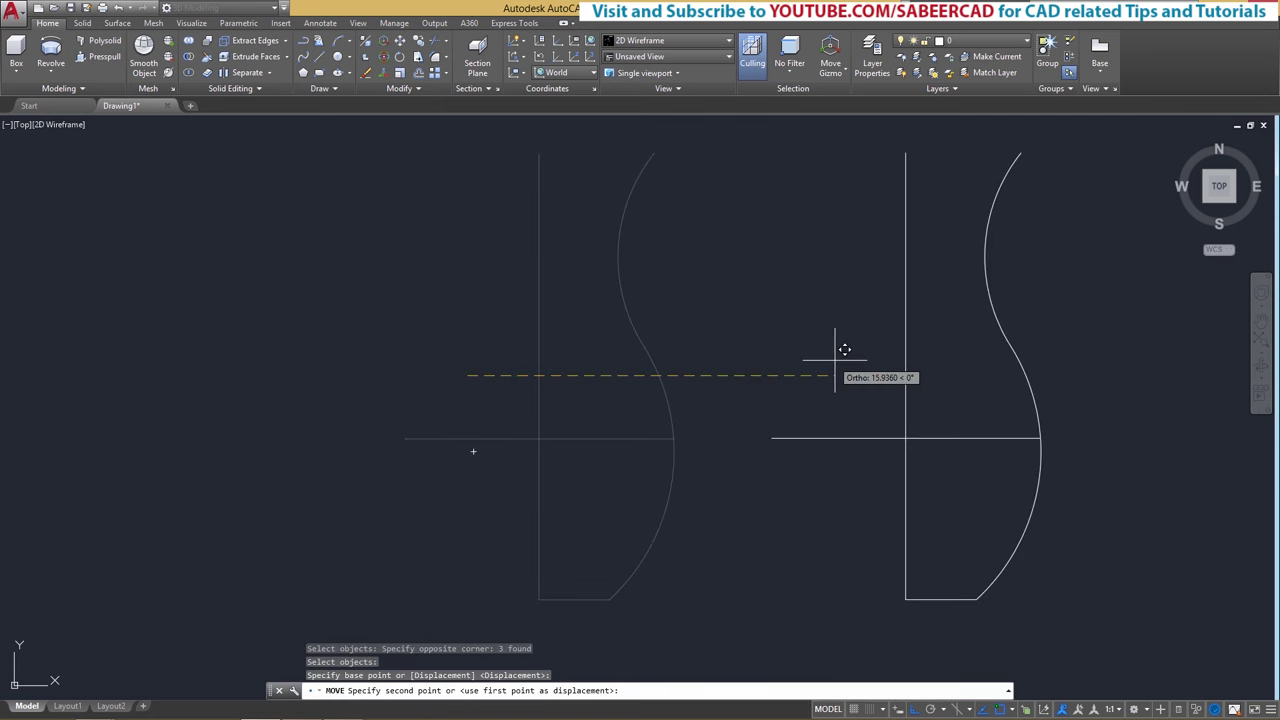
left_click(903, 352)
key("Escape")
key("Escape")
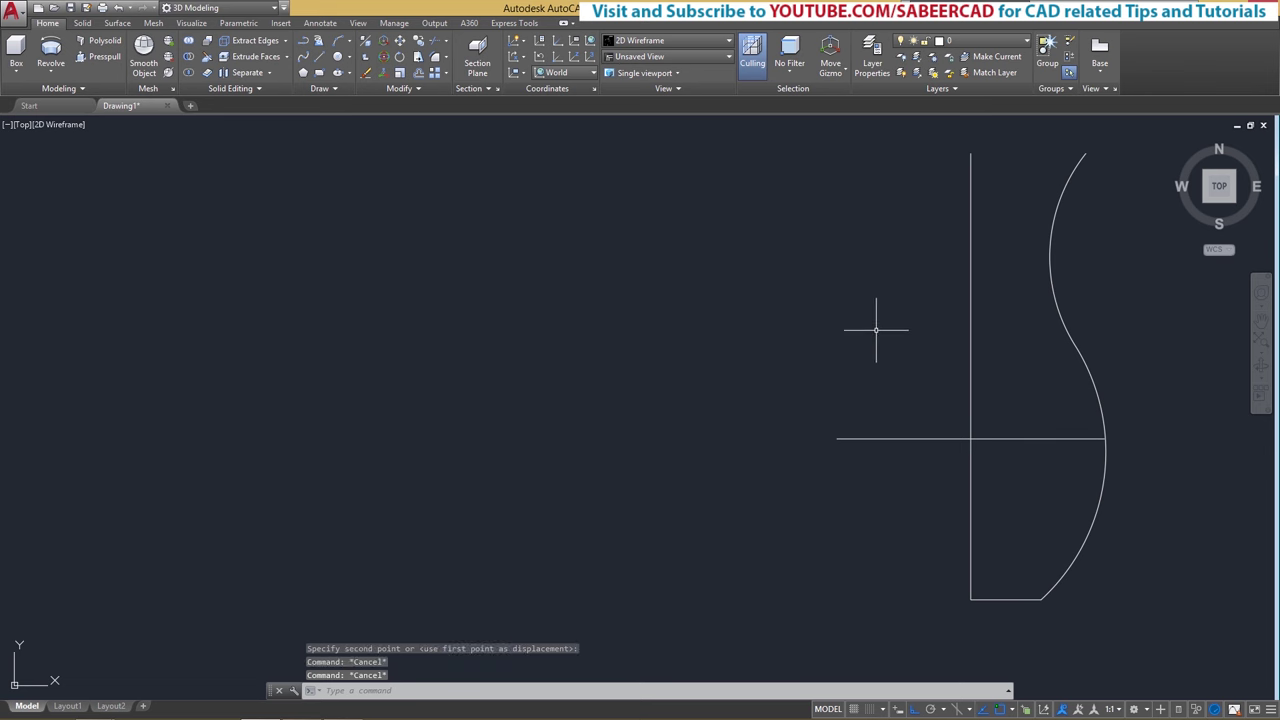
Step: Restore the erased vase with OOPS and erase the moved profile and construction lines
type("oops")
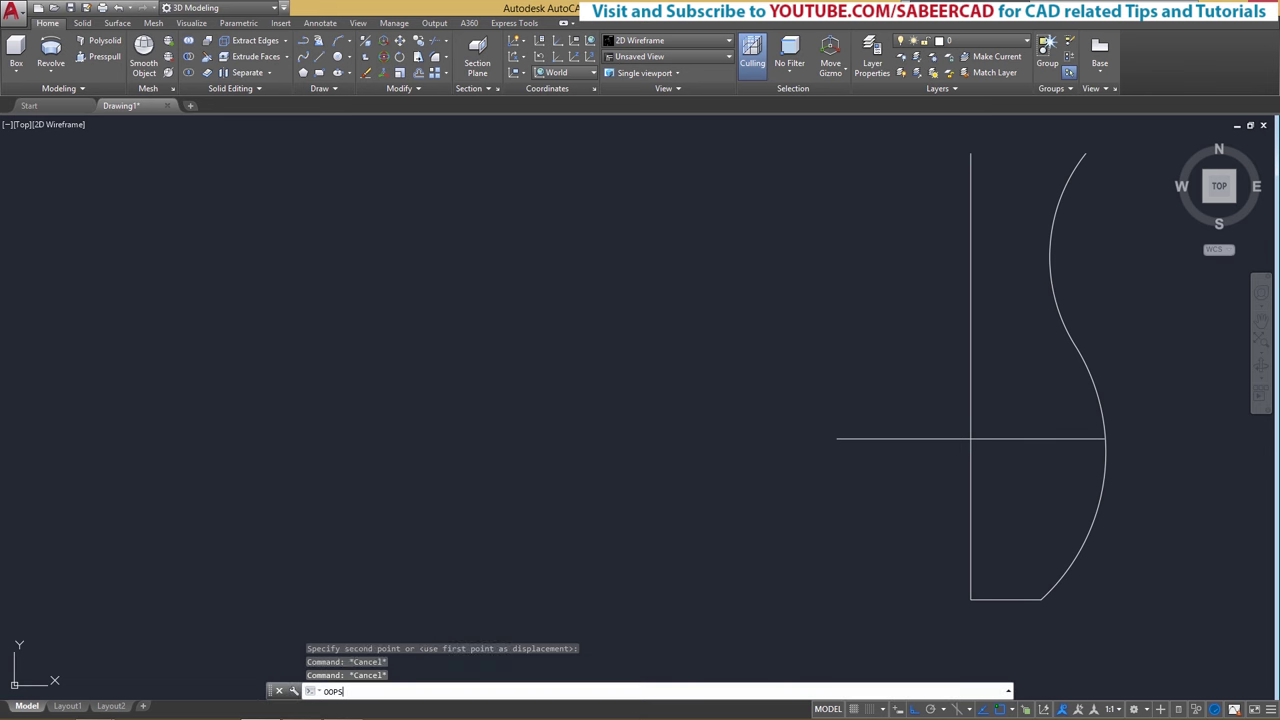
key("Return")
type("e")
key("Return")
left_click_drag(1158, 364, 829, 509)
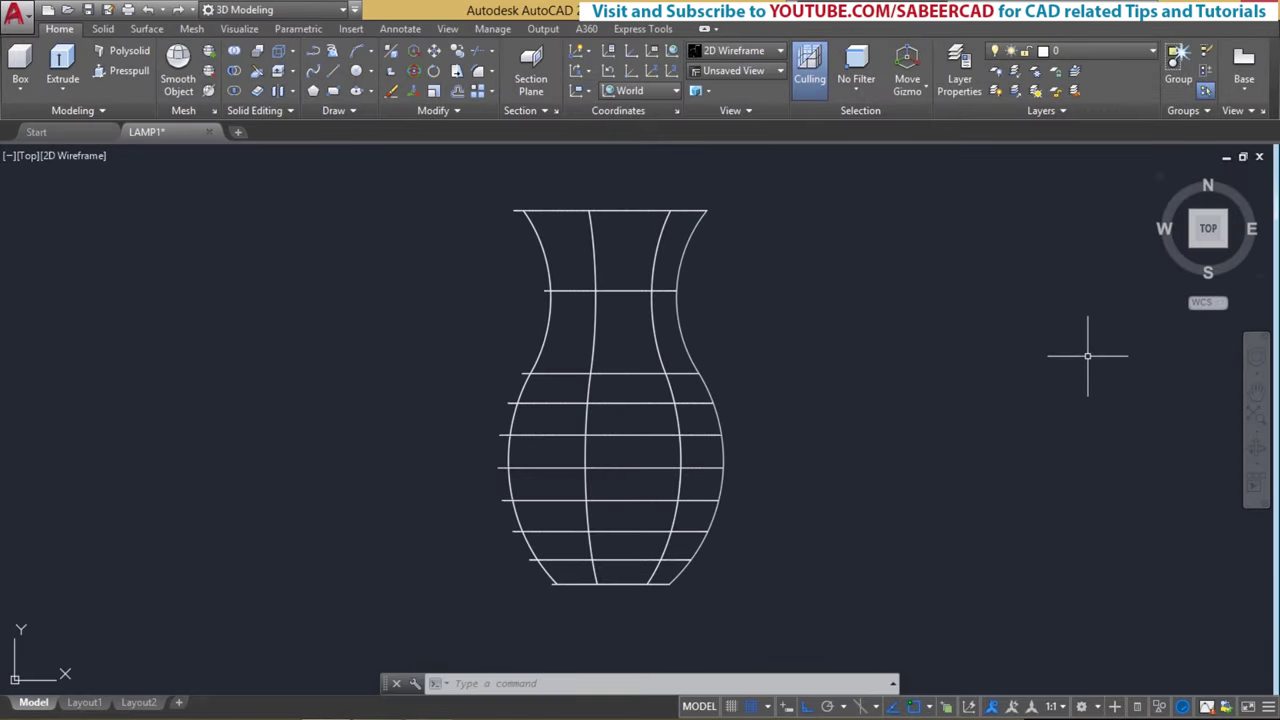
Step: View the vase from SW Isometric in the Shaded with edges visual style, and return it to 2D Wireframe
left_click(1195, 250)
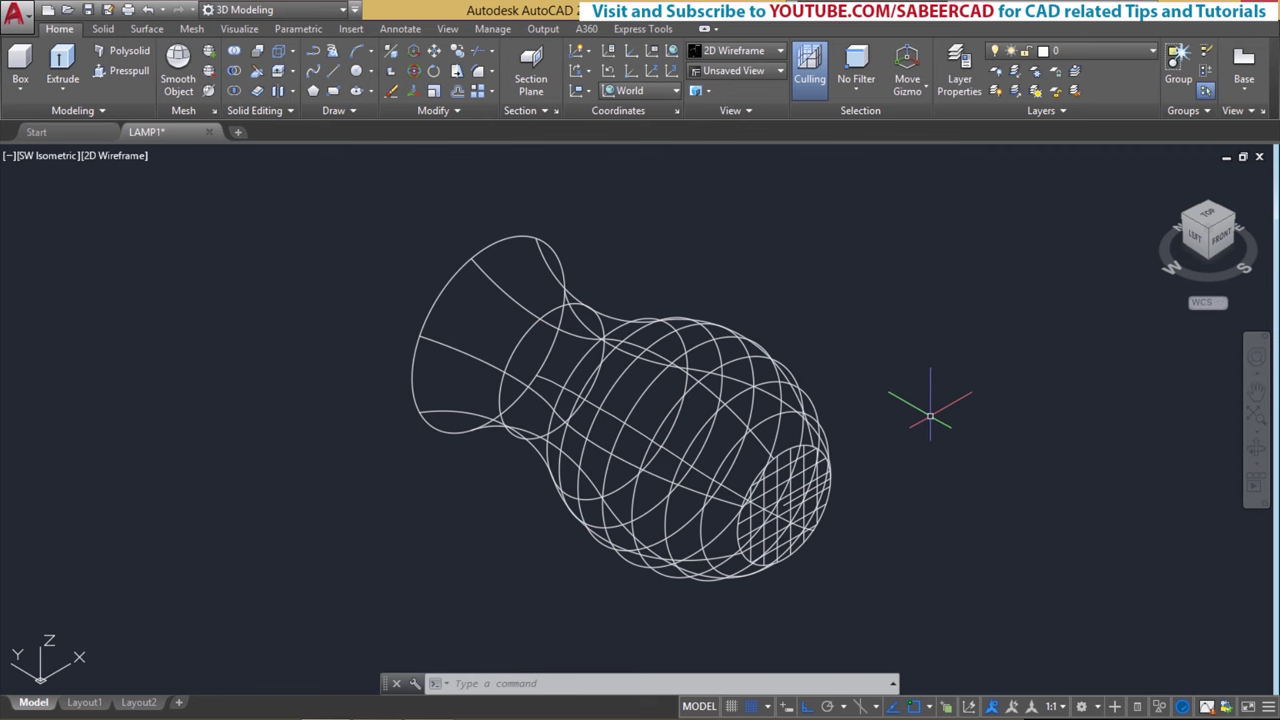
left_click(99, 168)
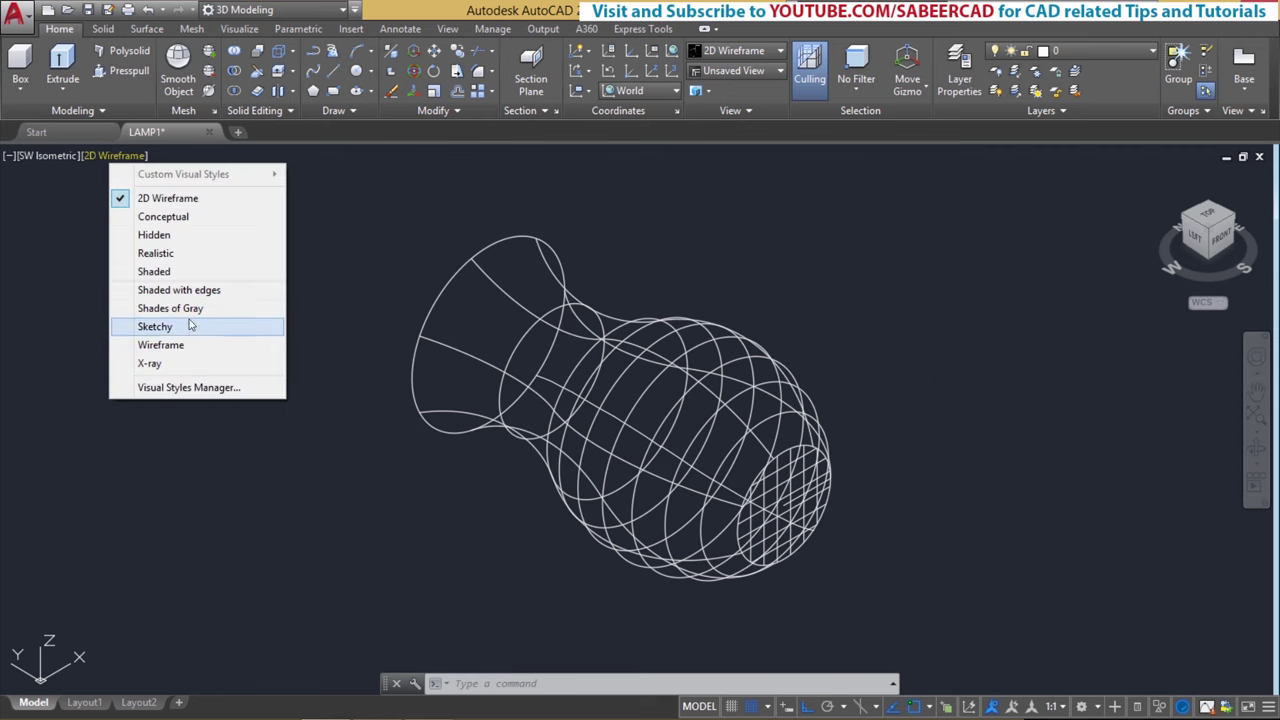
left_click(191, 289)
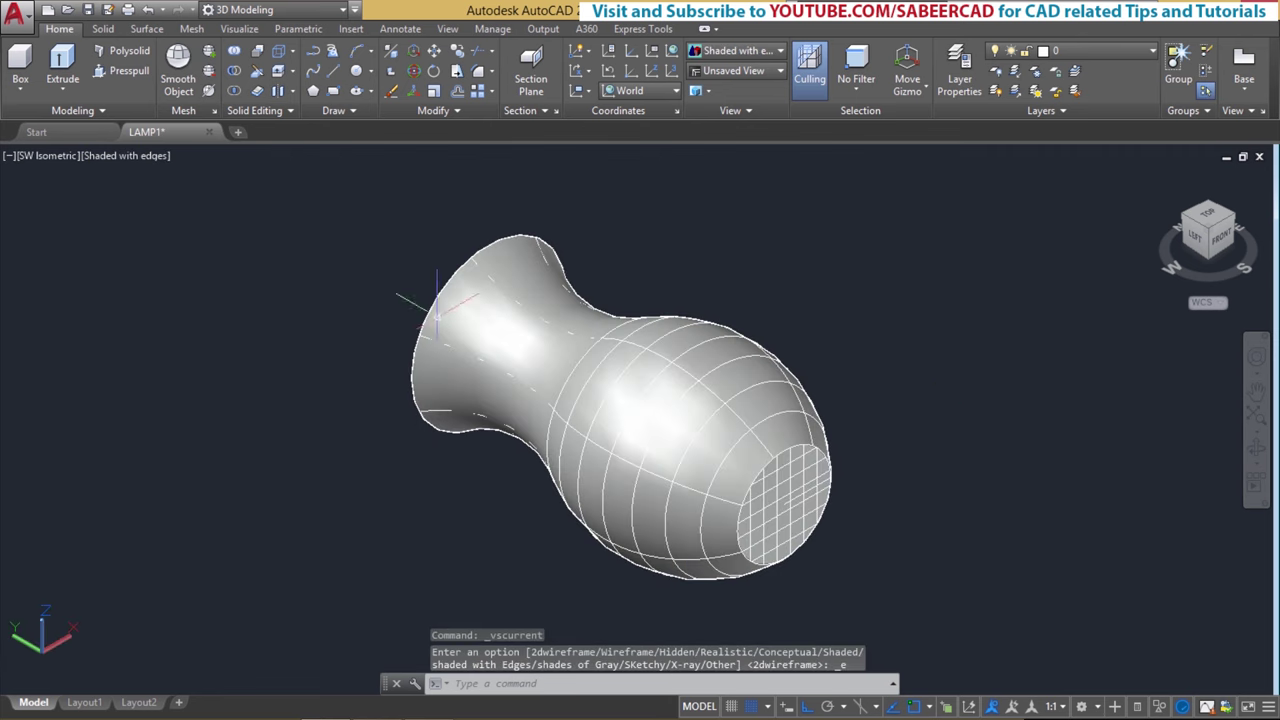
left_click(125, 156)
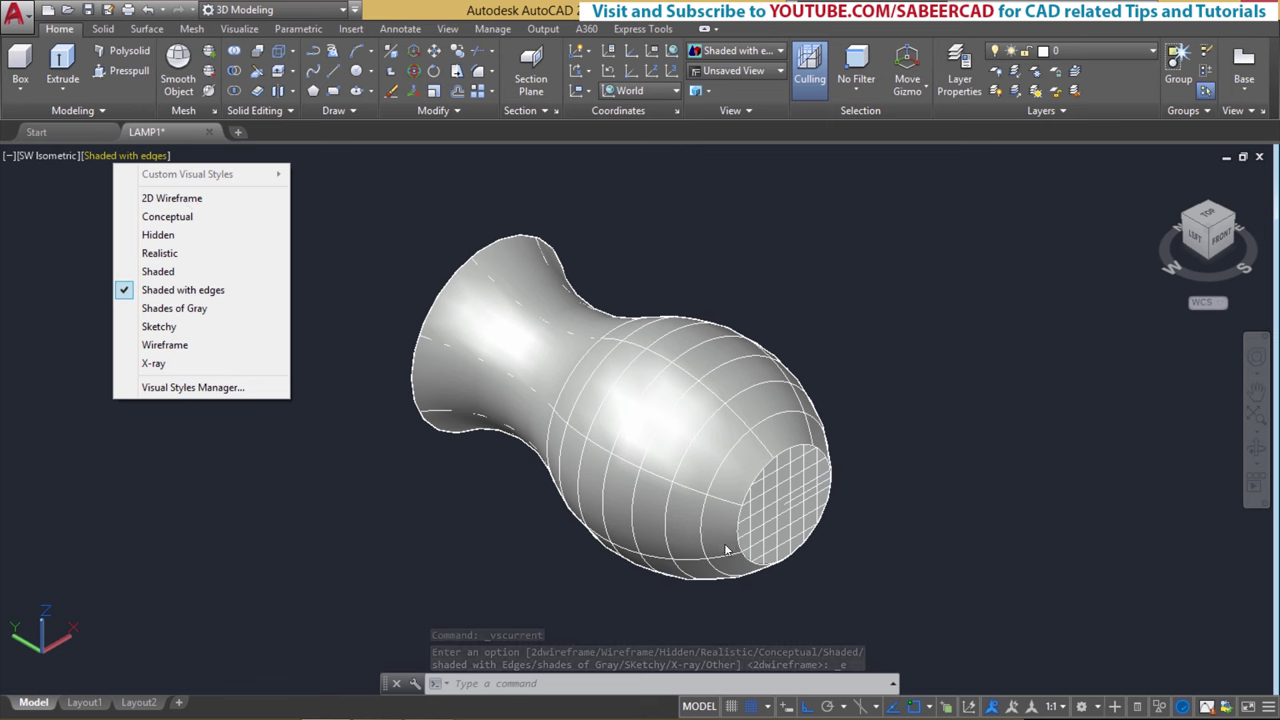
left_click(170, 198)
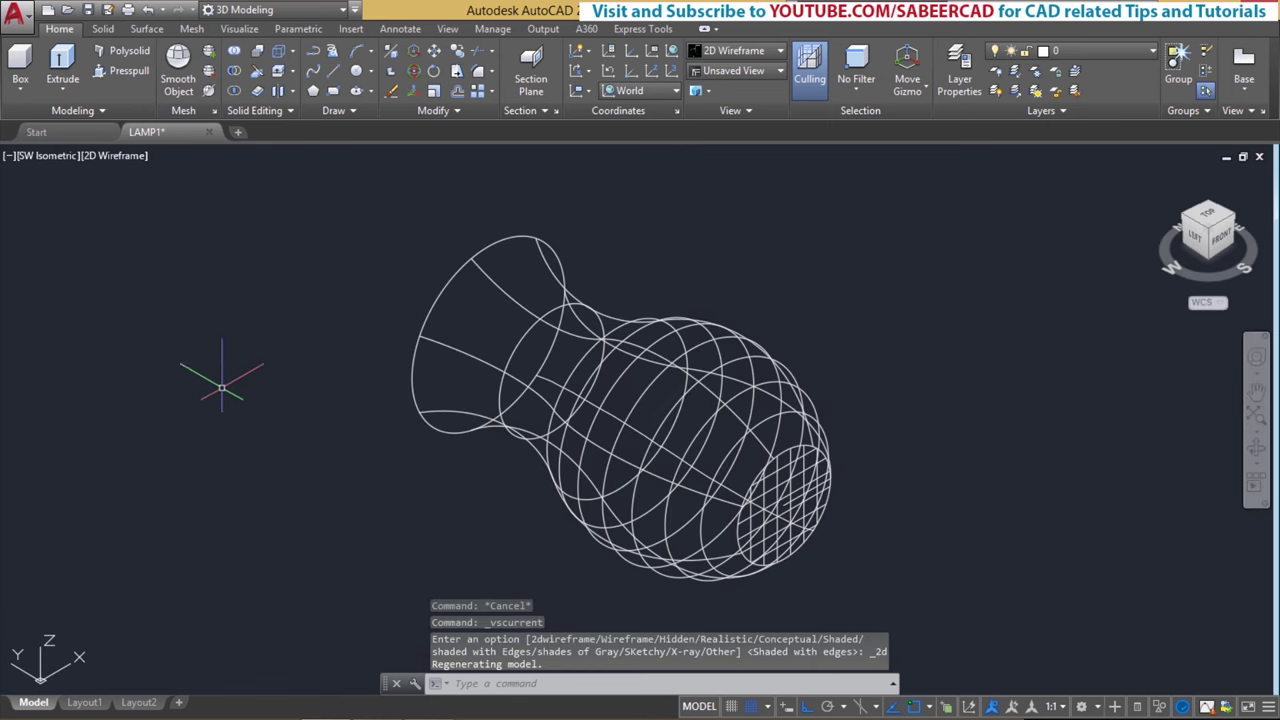
Step: Rotate the vase upright with ROTATE3D, 90 degrees about the X axis through the centre of its base, with Snap off
left_click(601, 686)
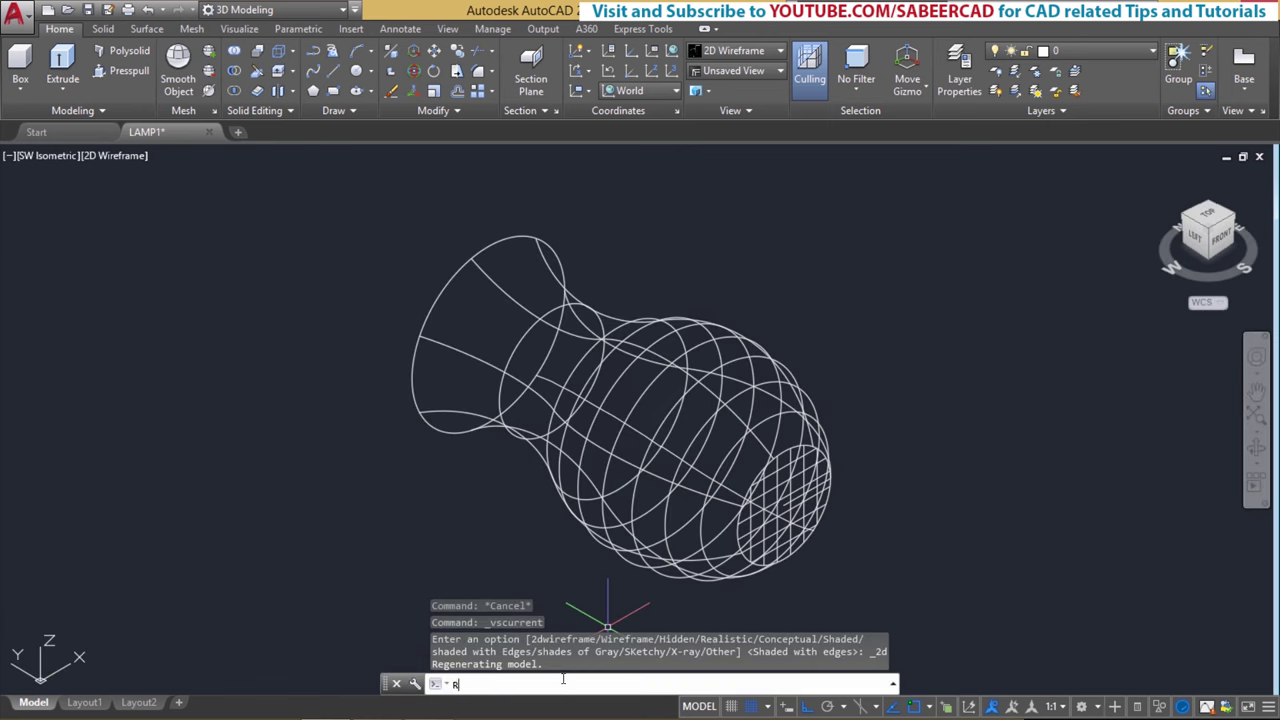
type("ROTATE3D")
key("Return")
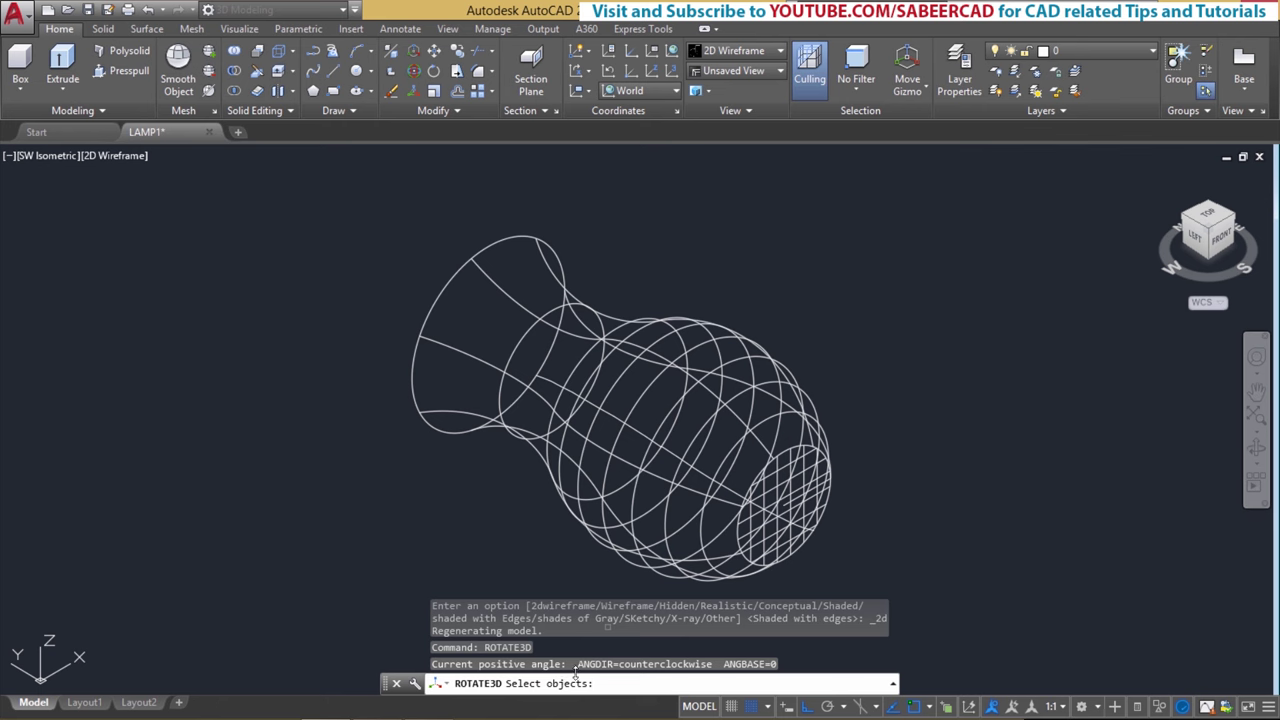
left_click(696, 432)
key("Return")
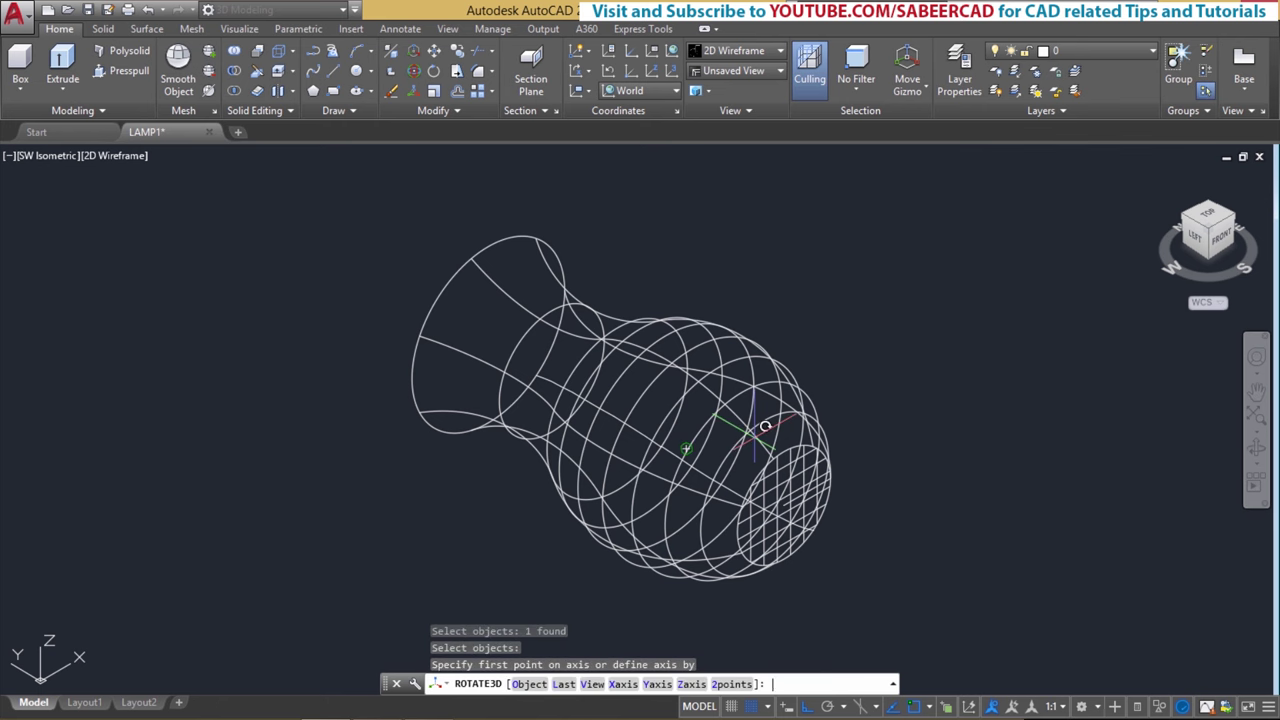
key("F9")
type("X")
key("Return")
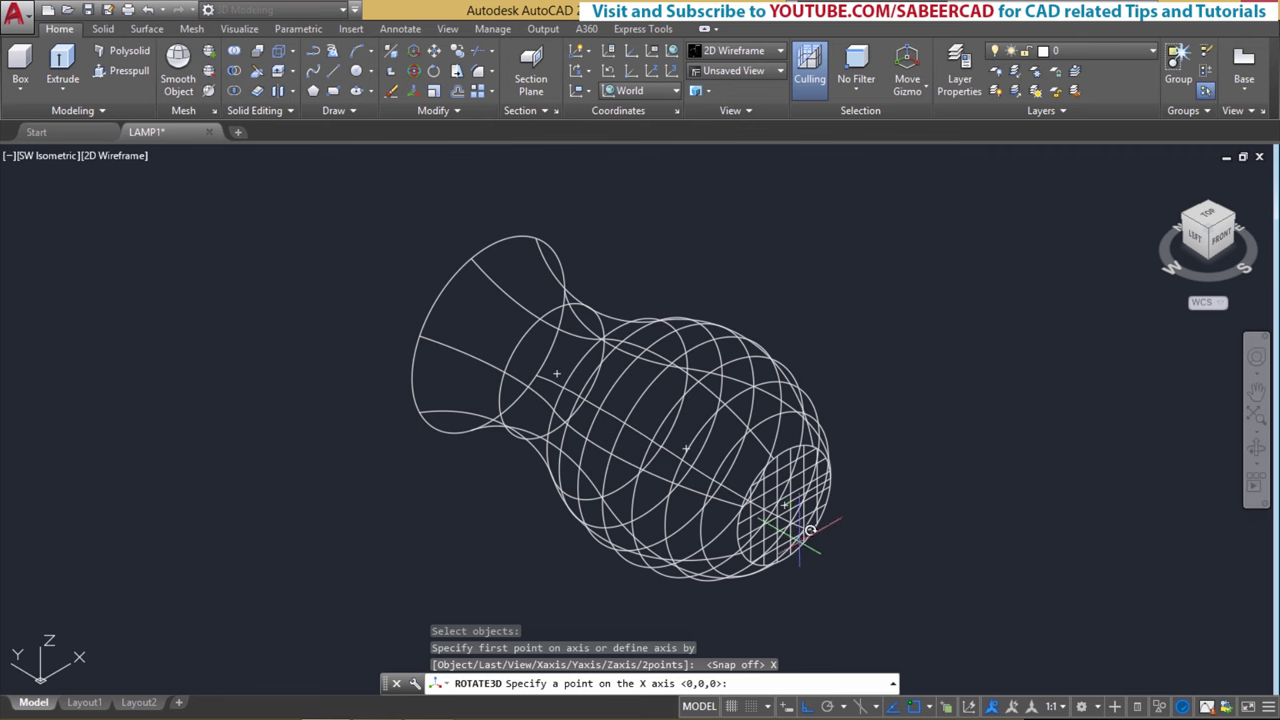
left_click(795, 492)
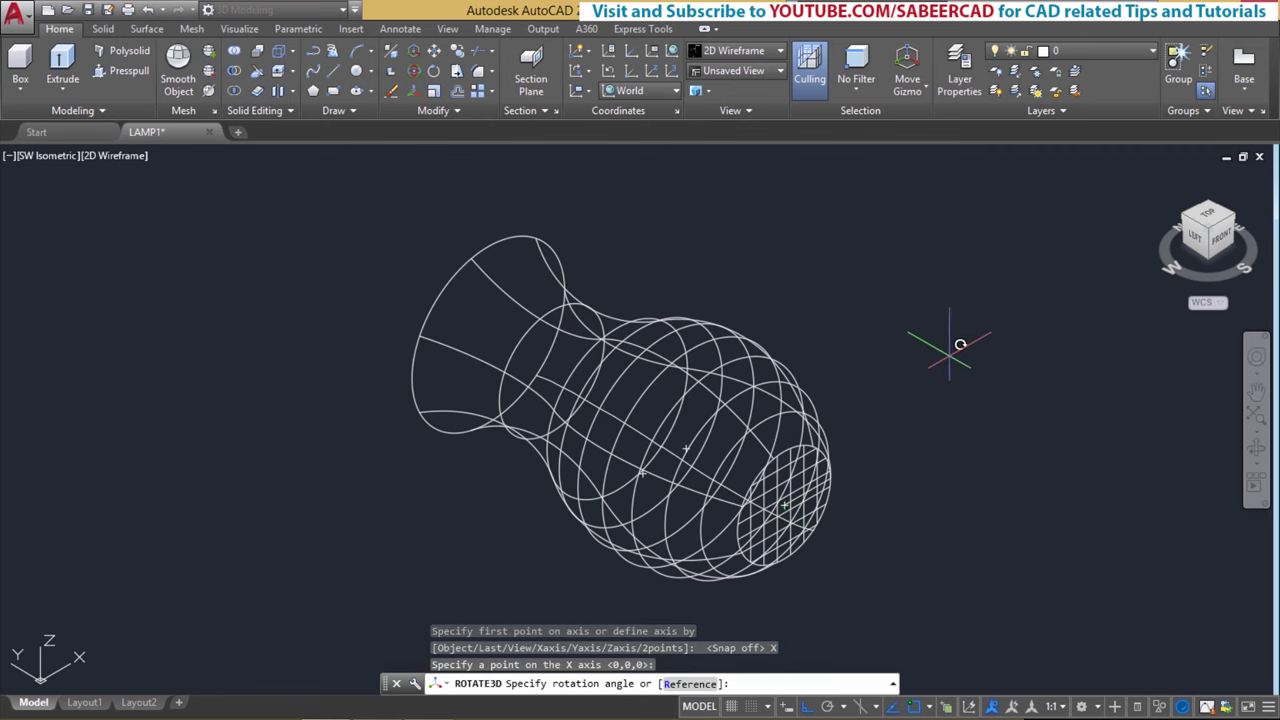
key("Return")
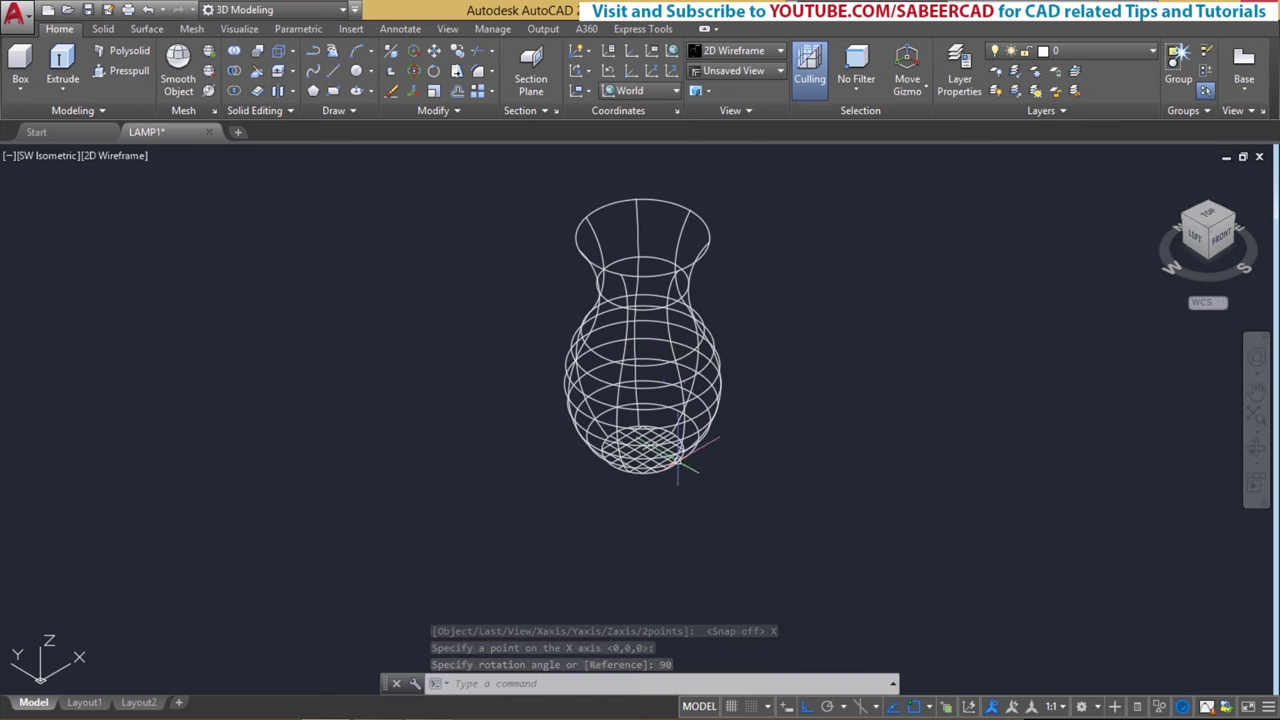
Step: Draw a circle of radius 7 centred on the vase's bottom
middle_click_drag(675, 403, 643, 343, "shift")
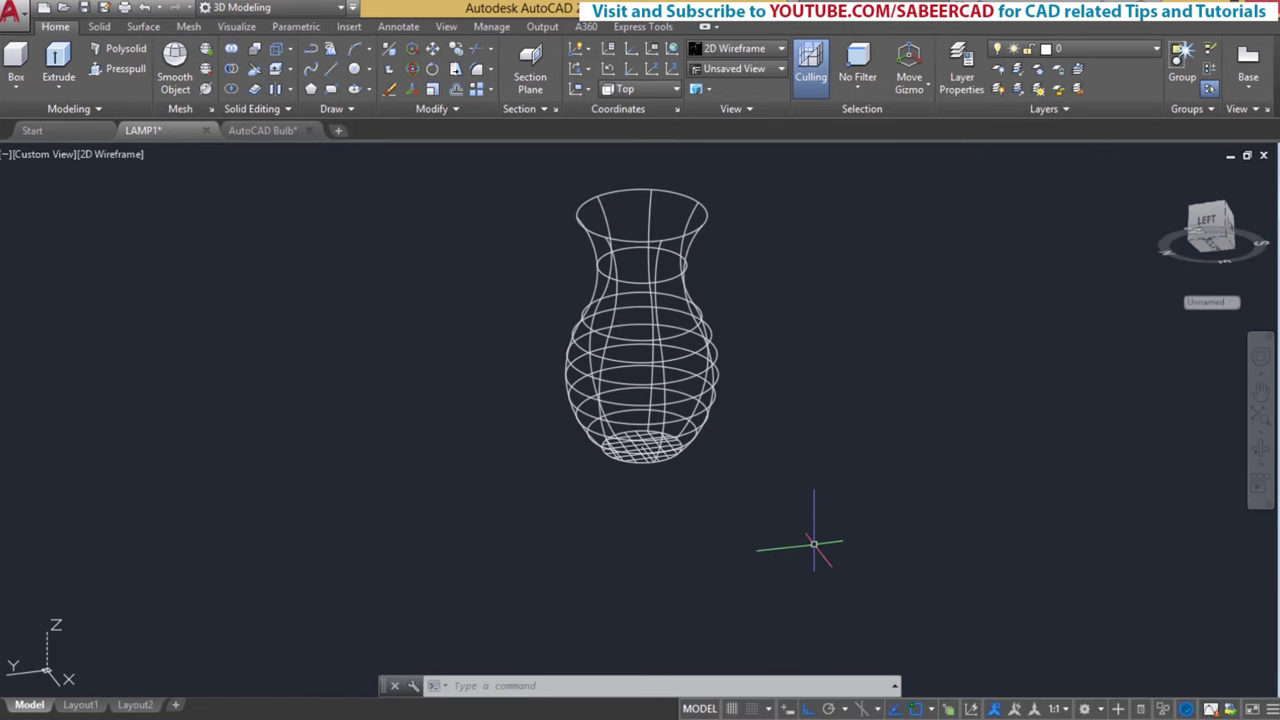
left_click(356, 69)
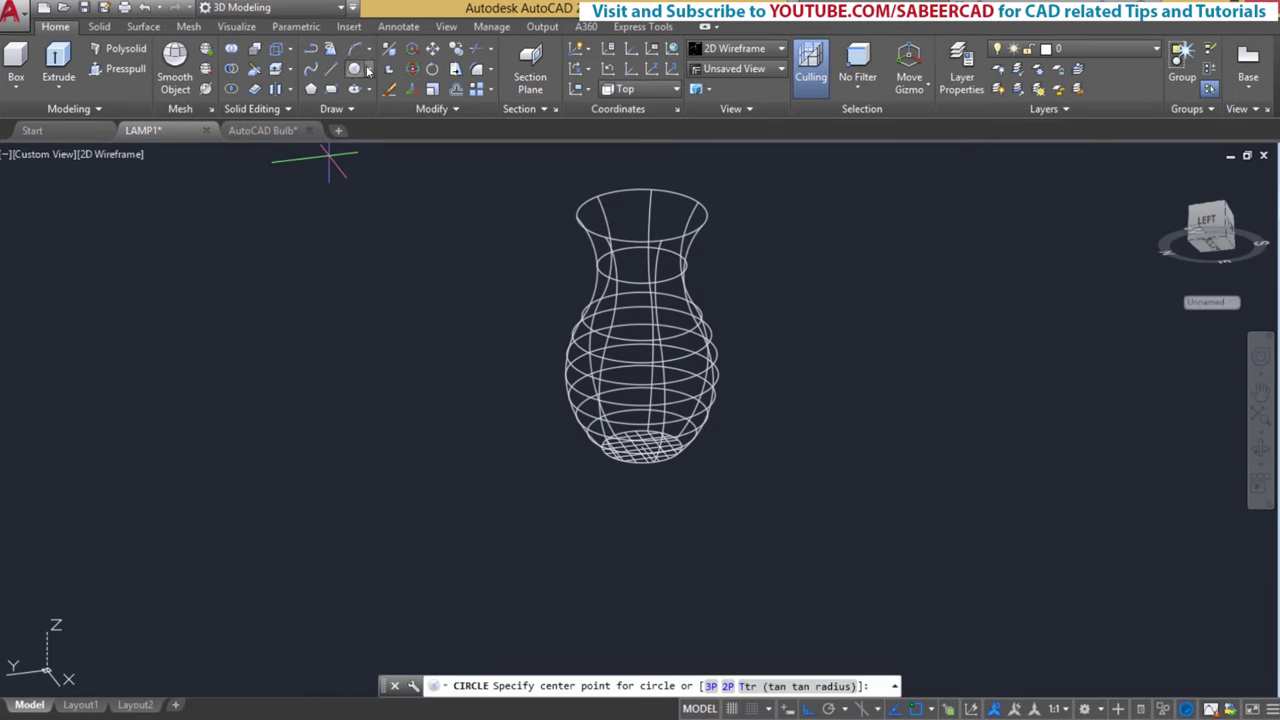
left_click(369, 69)
left_click(400, 95)
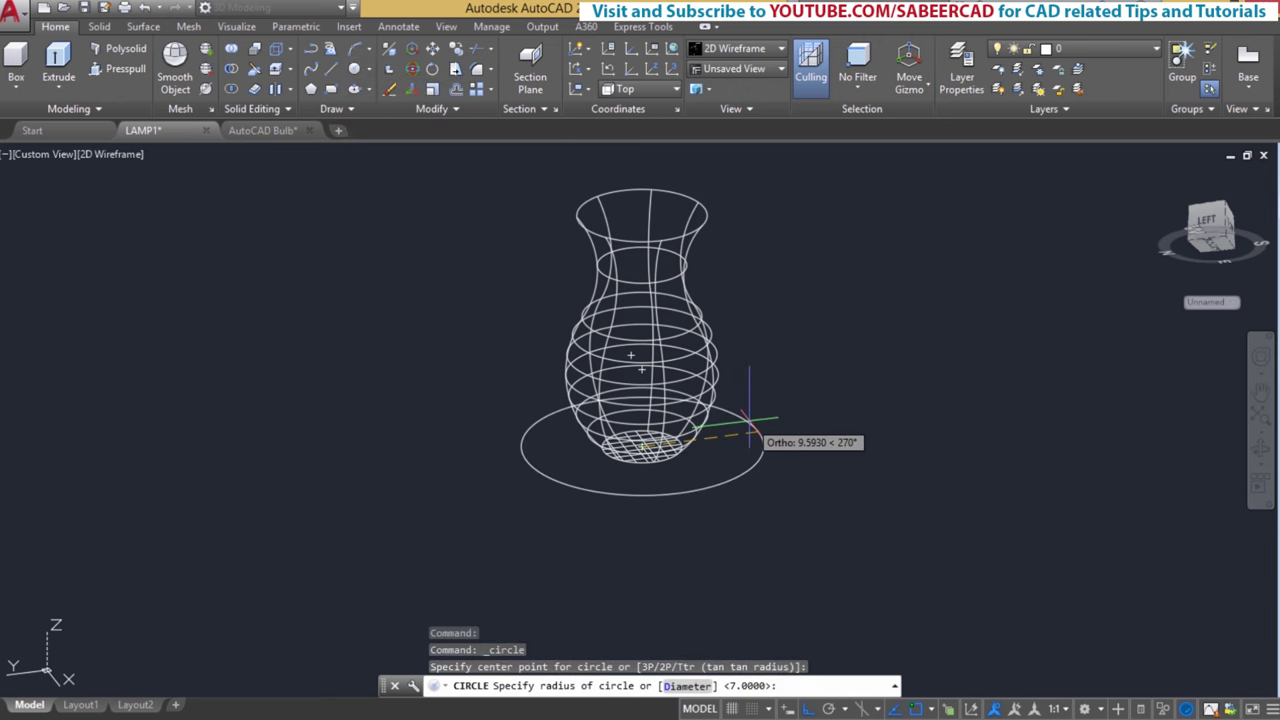
key("Return")
key("Escape")
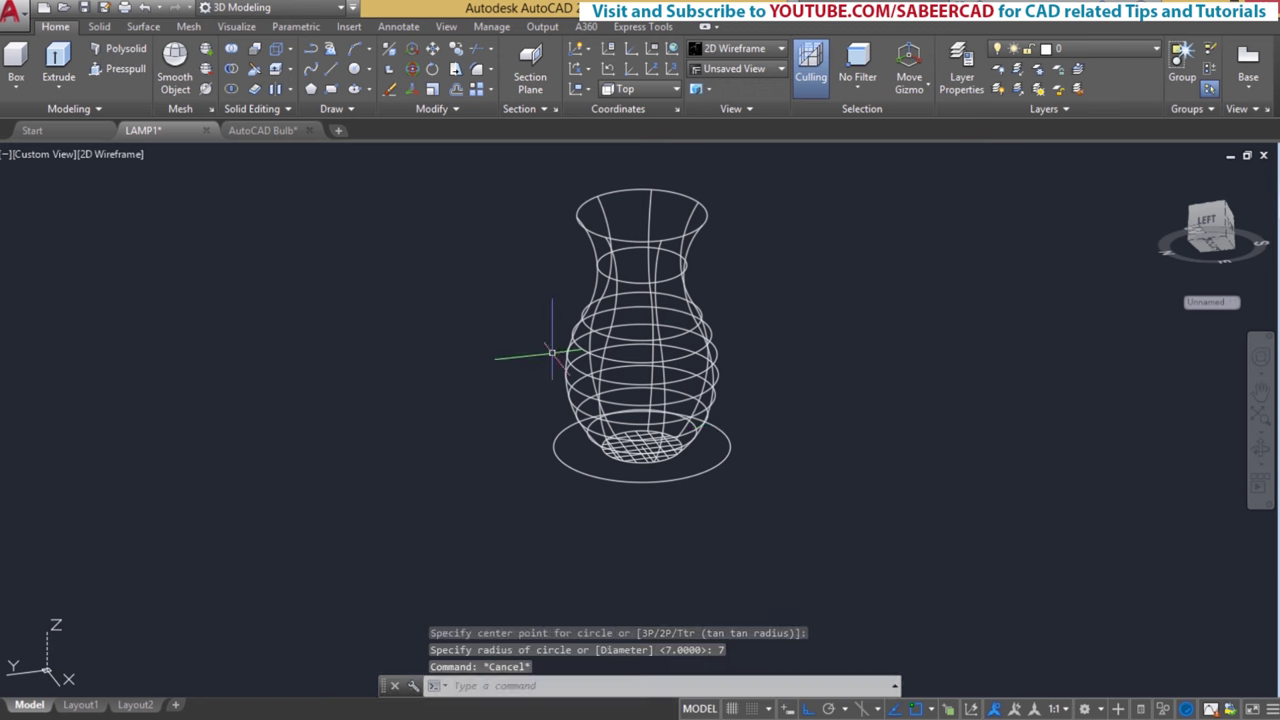
Step: Extrude the circle under the vase to a height of -1.6 to form a base disc
left_click(60, 94)
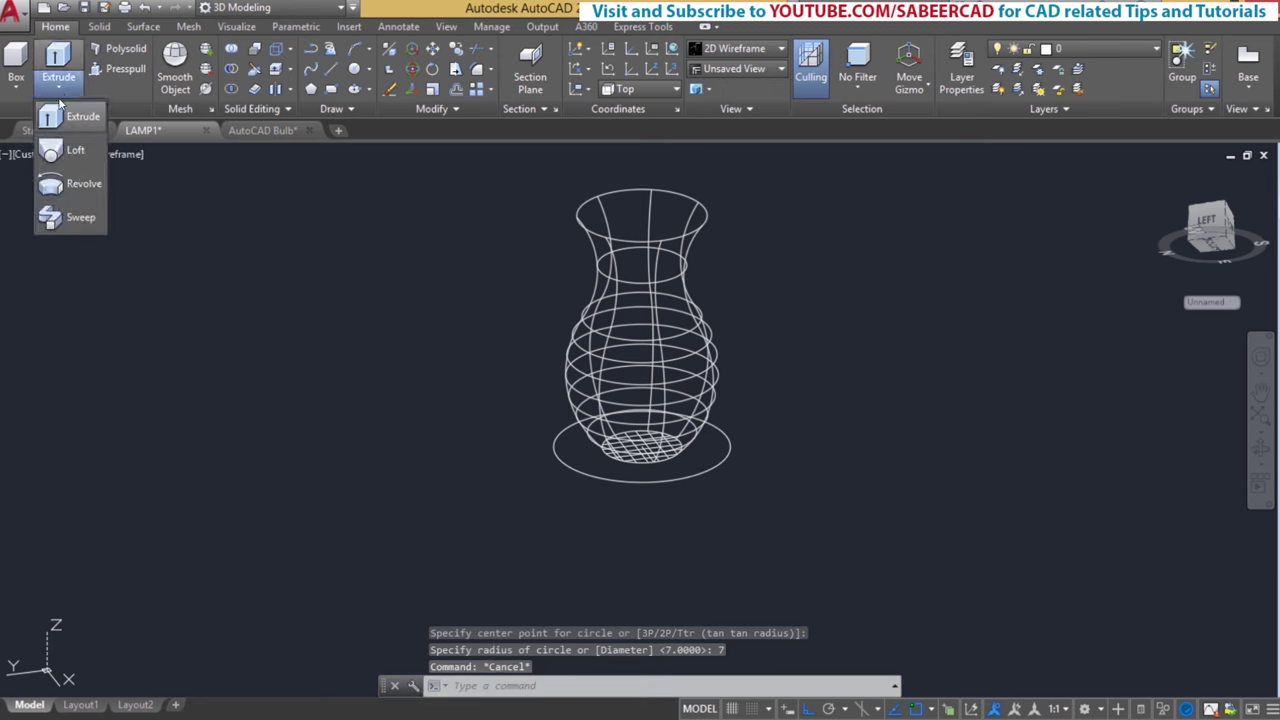
left_click(65, 117)
left_click(718, 463)
key("Return")
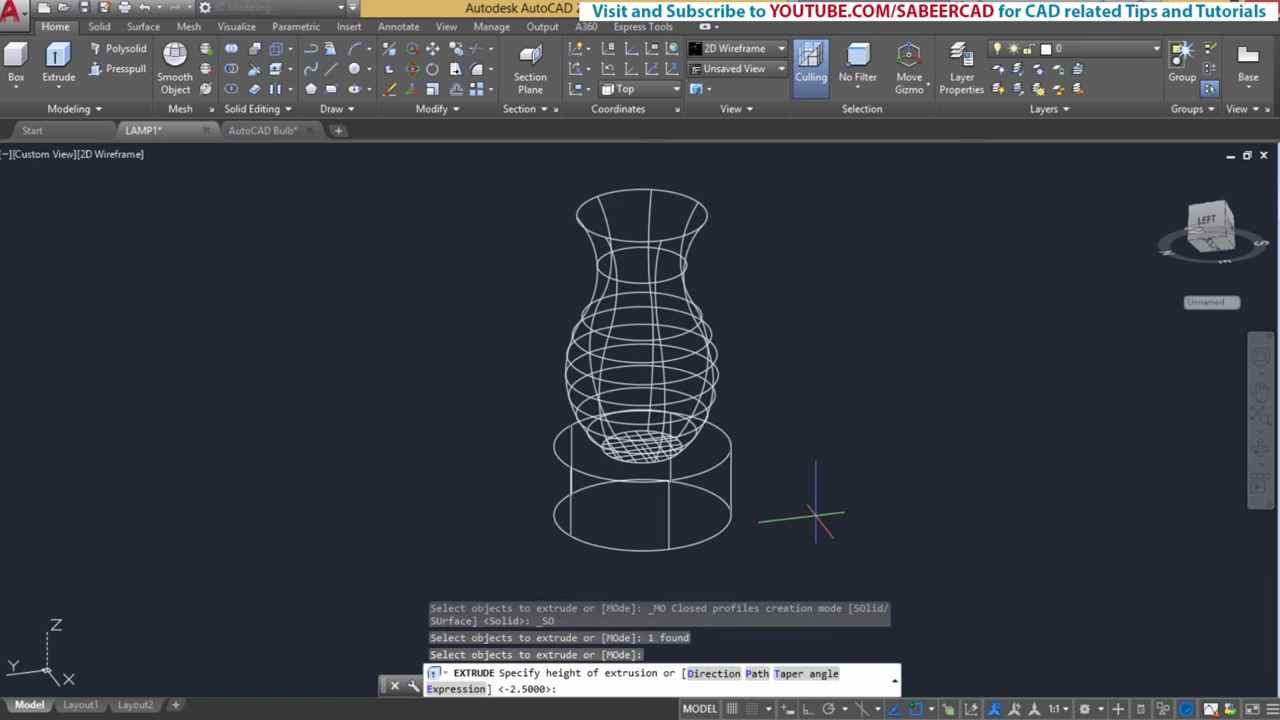
type("-1.6")
key("Return")
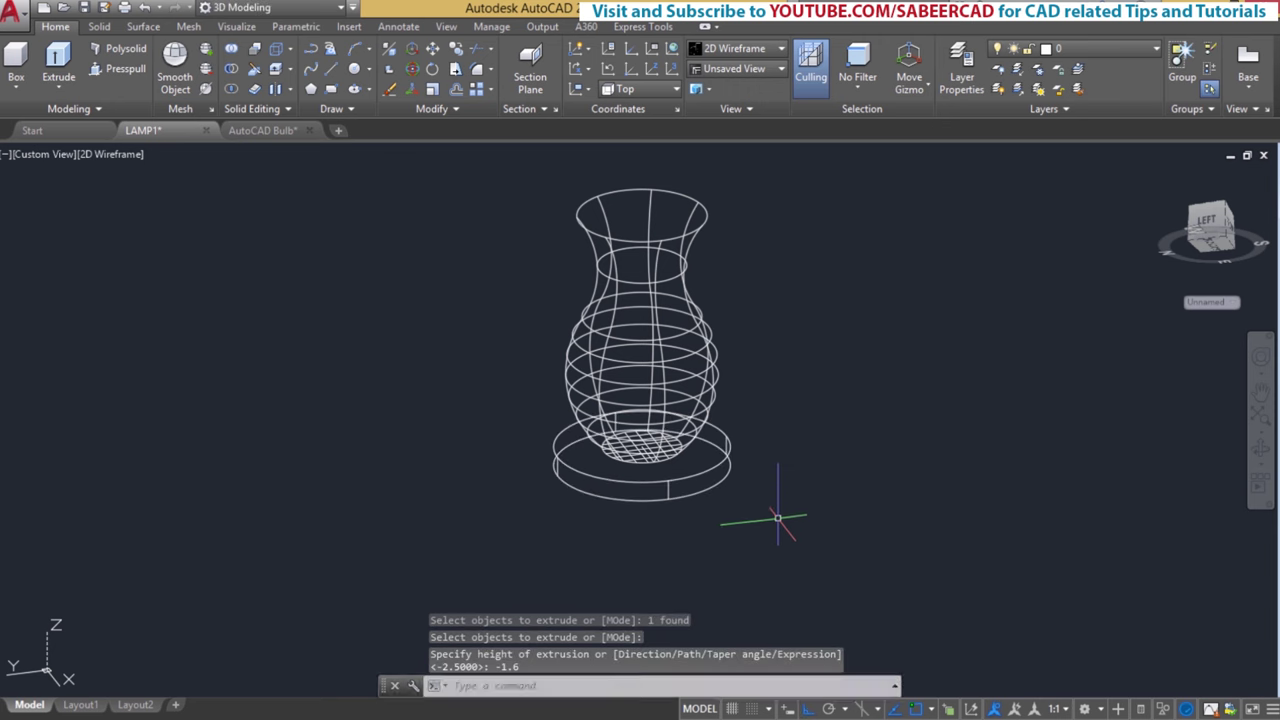
Step: Display the vase and base disc in the Shaded with edges visual style and set the view to Front
left_click(115, 154)
left_click(189, 289)
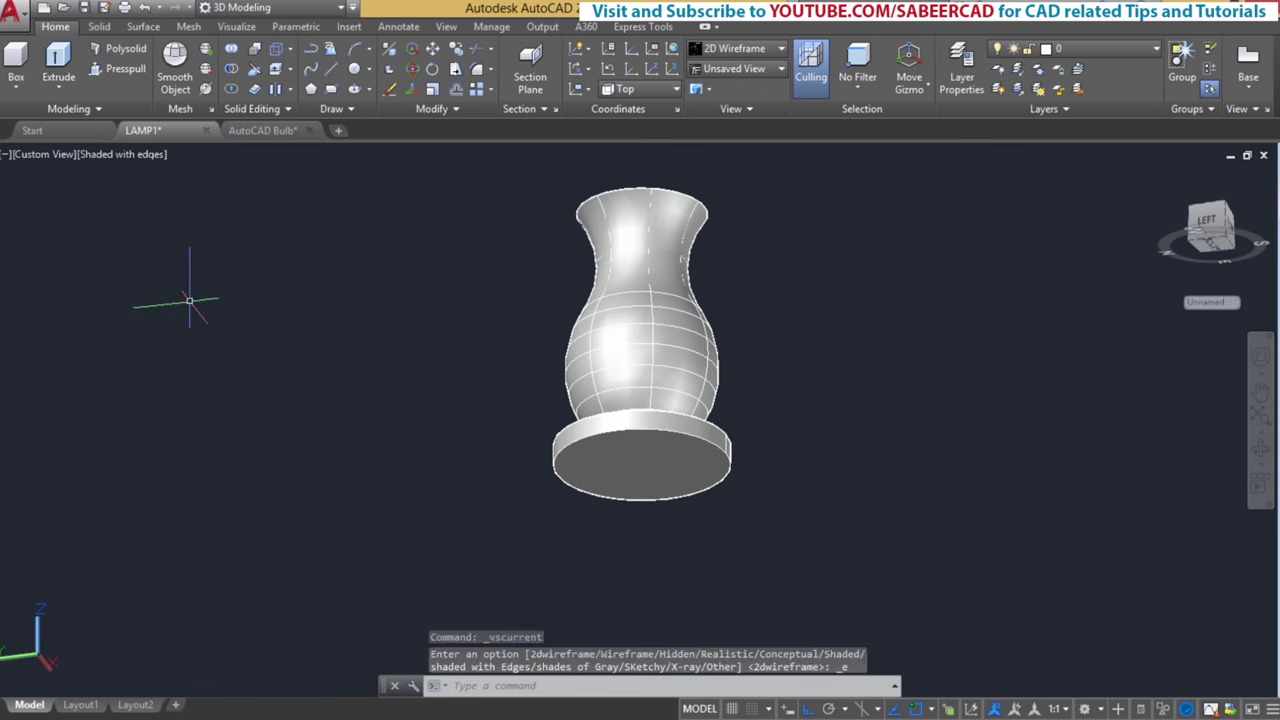
middle_click_drag(744, 416, 668, 440, "shift")
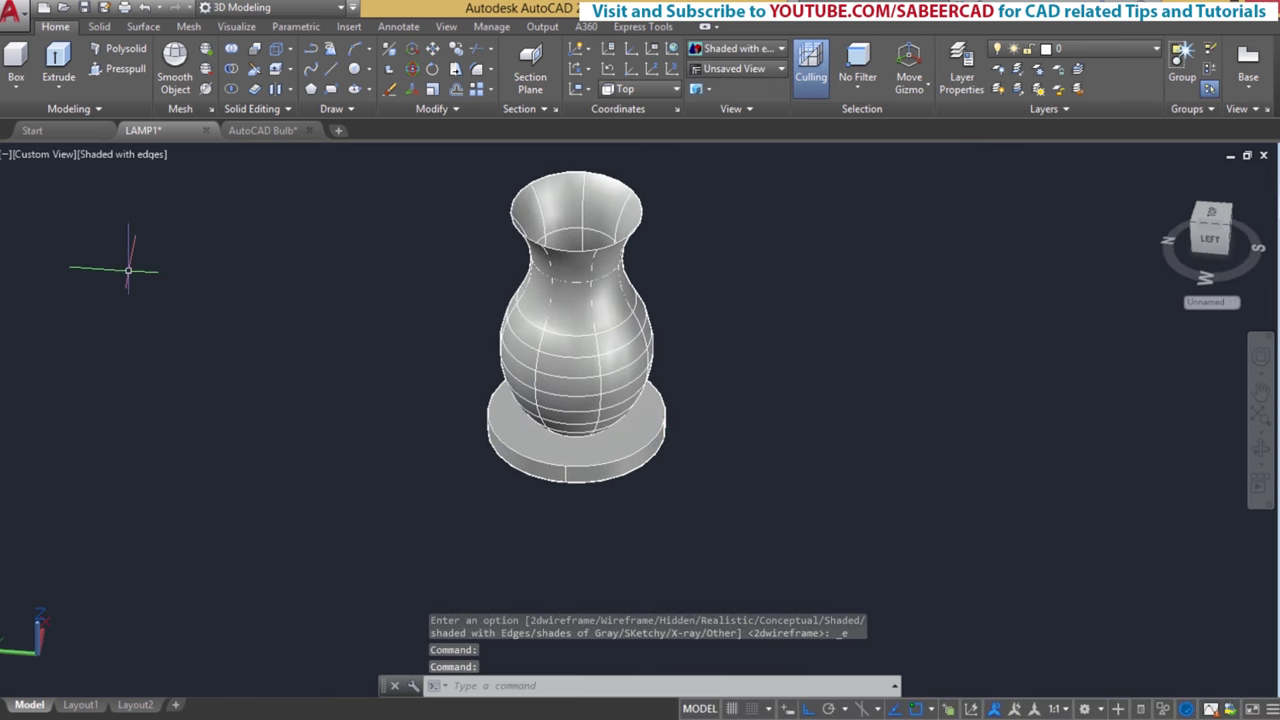
left_click(56, 154)
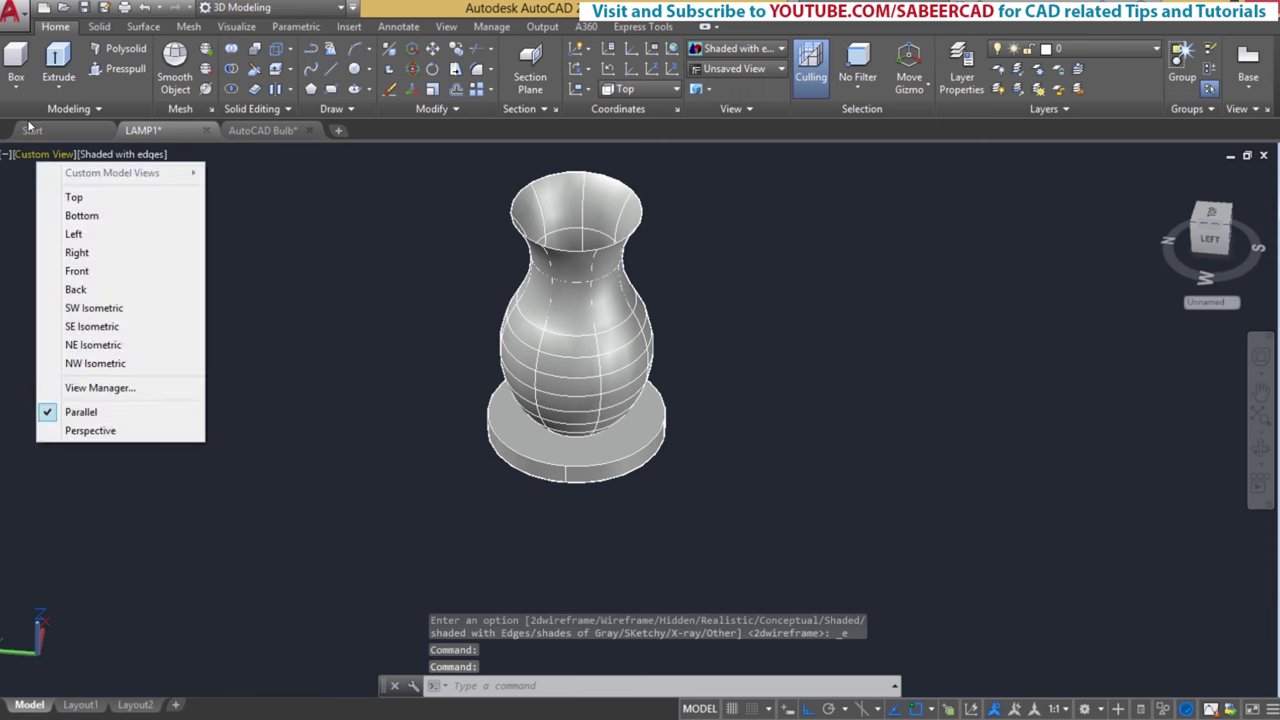
left_click(77, 272)
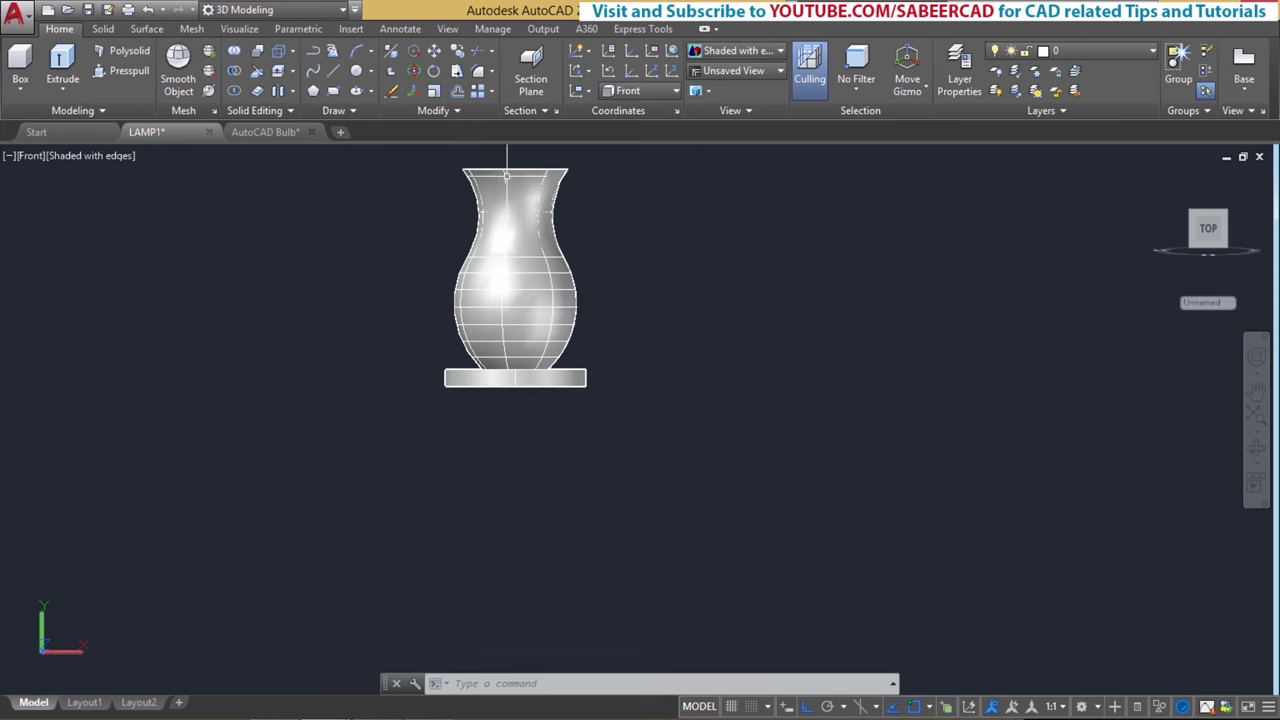
Step: Mirror the base disc across a 45-degree line starting 10 units below its bottom centre, using 45-degree polar tracking and keeping the source
left_click(463, 113)
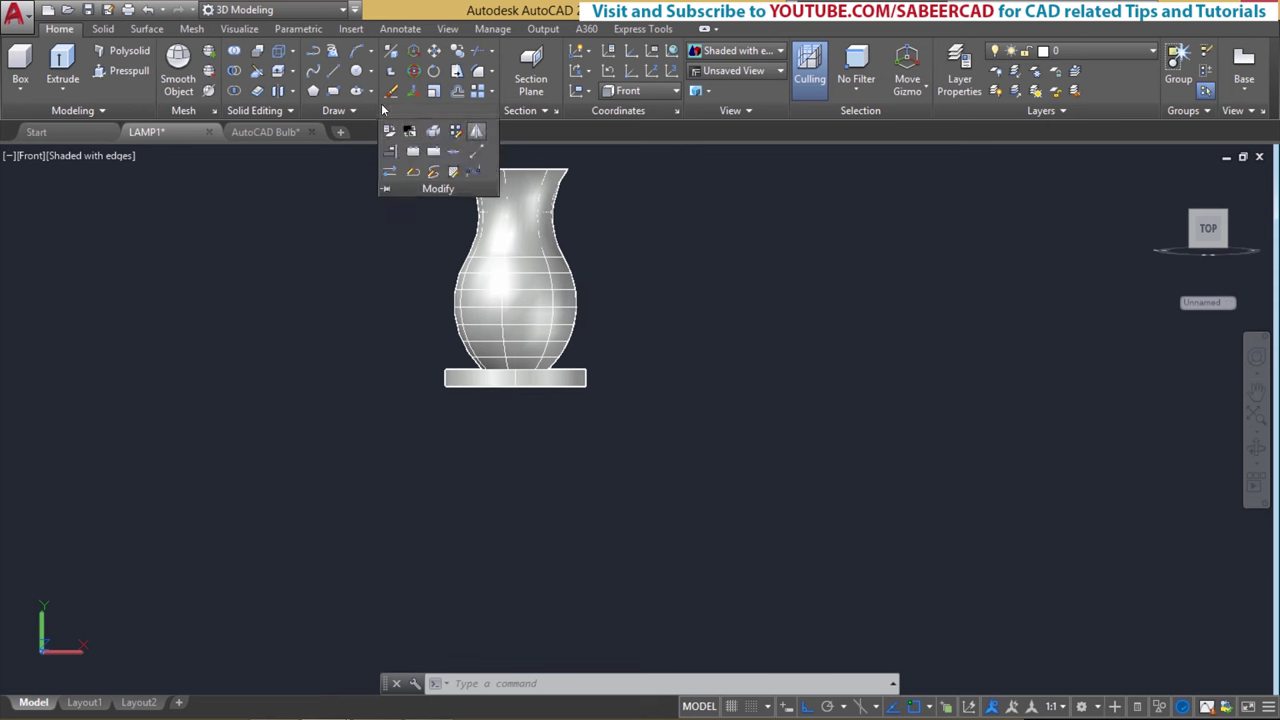
left_click(476, 131)
left_click(571, 382)
key("Return")
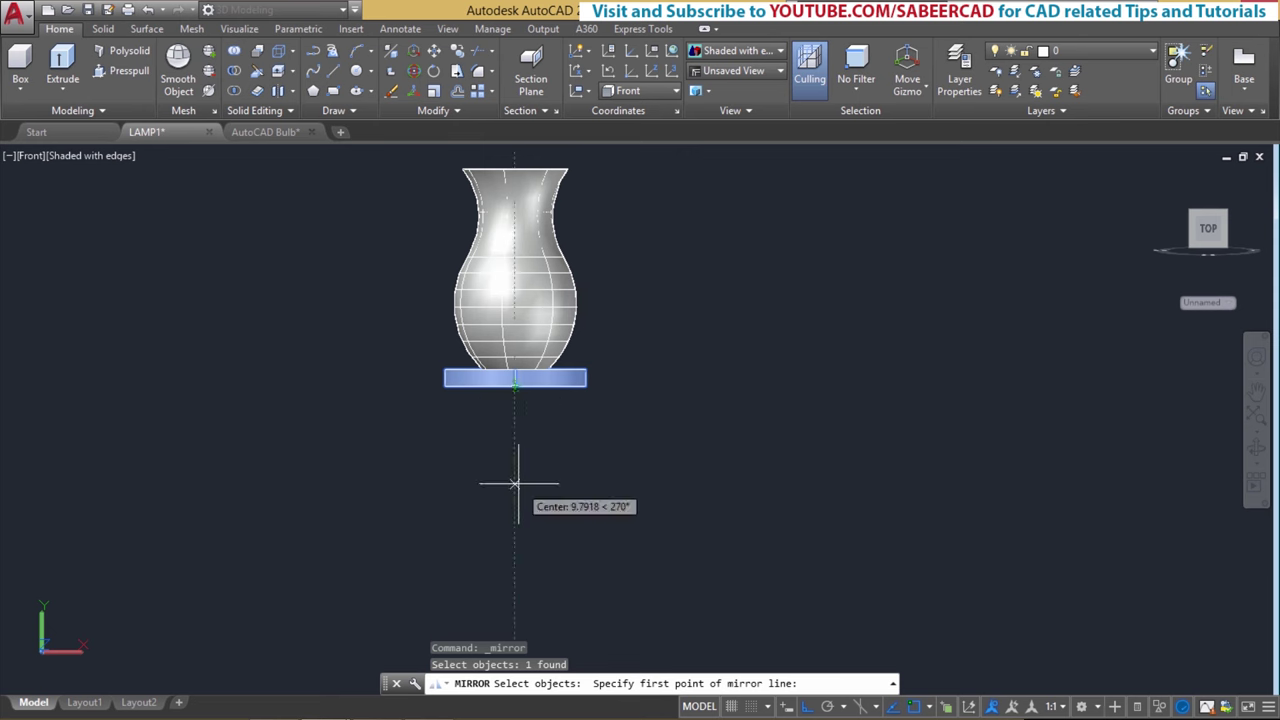
key("Return")
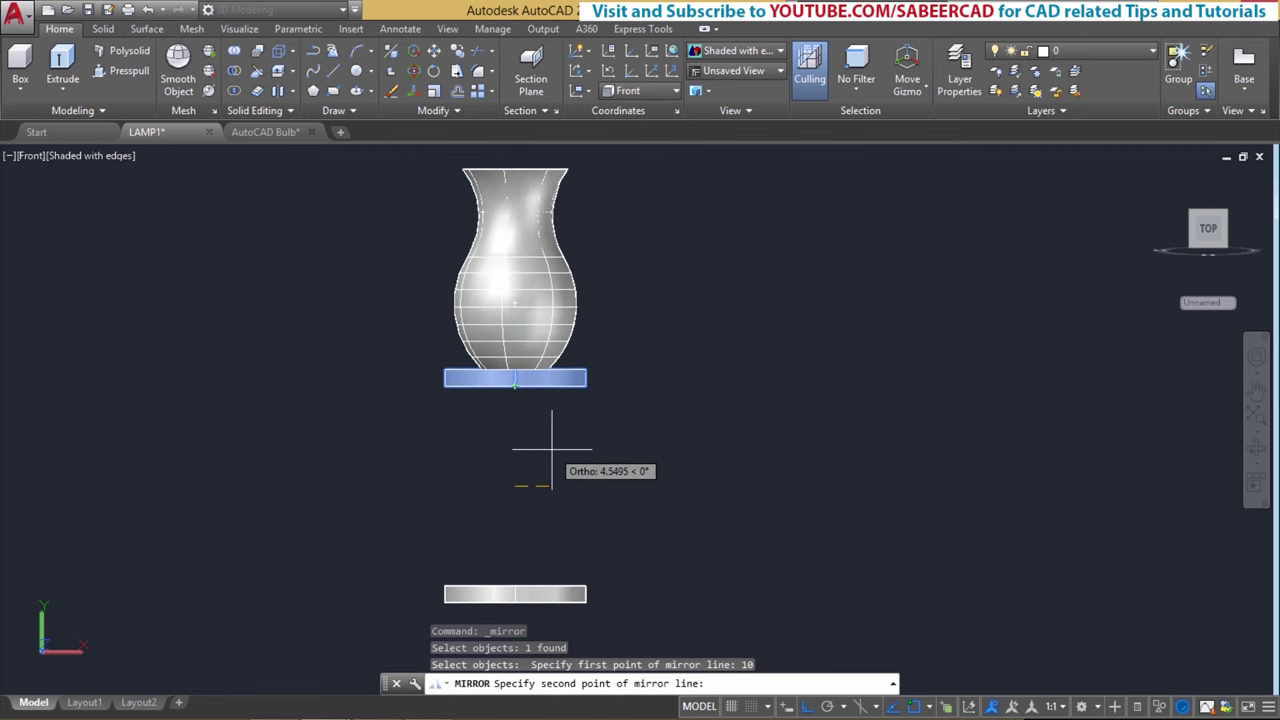
left_click(932, 708)
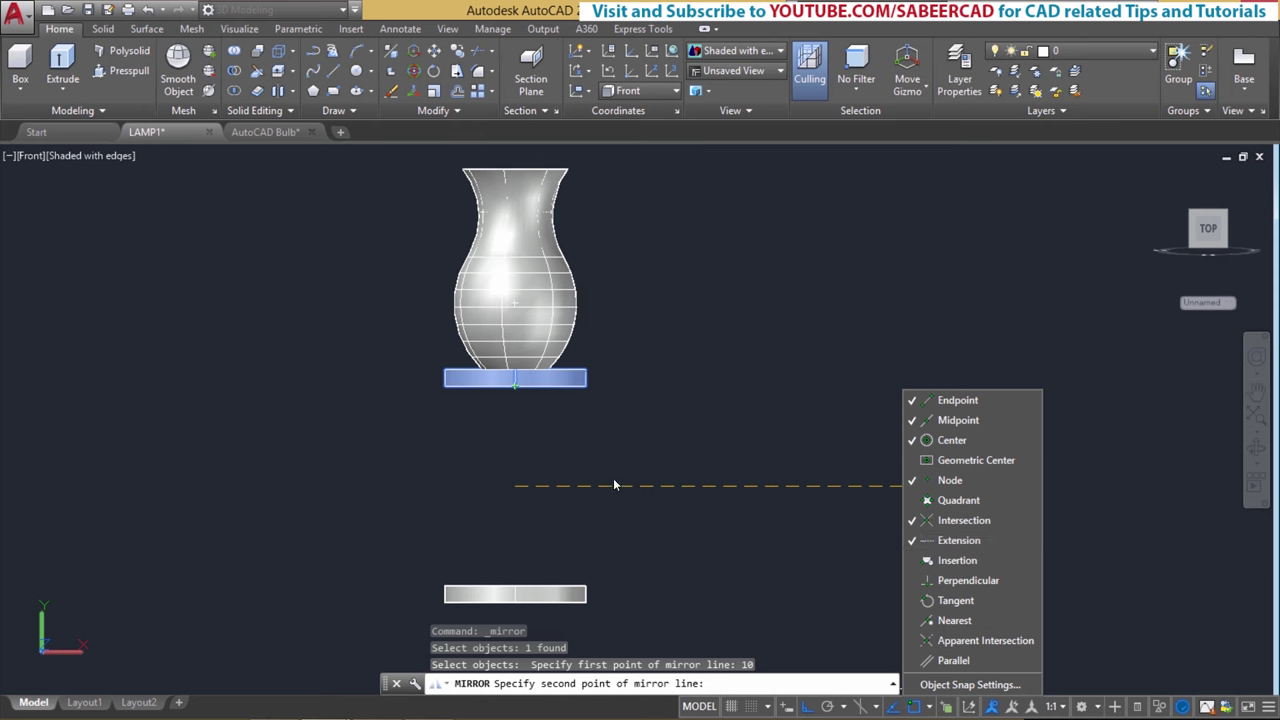
left_click(660, 548)
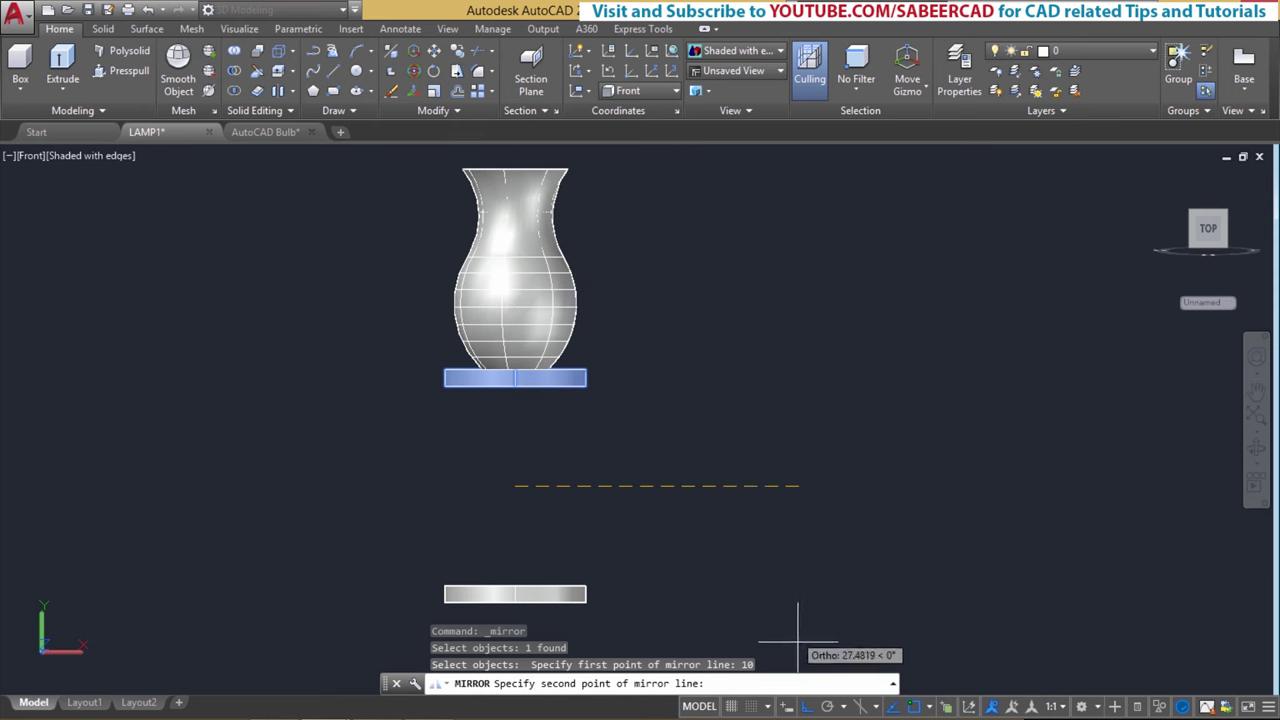
left_click(827, 706)
left_click(843, 706)
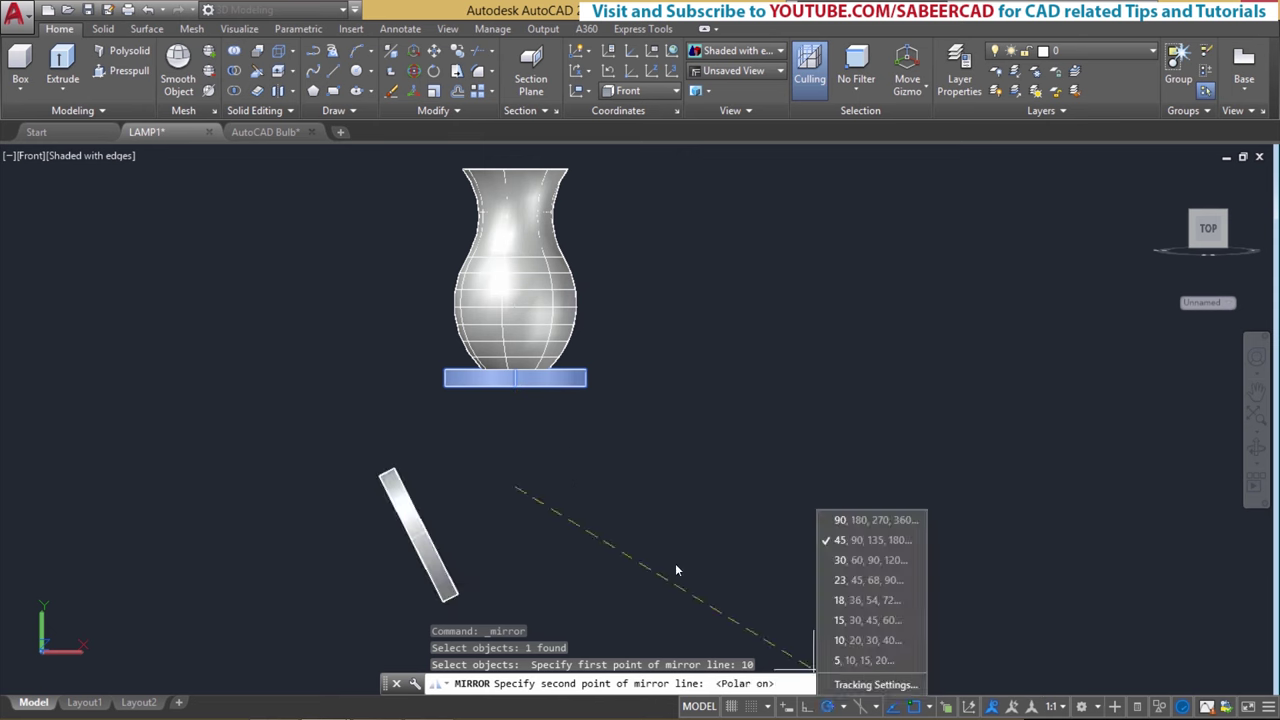
left_click(860, 545)
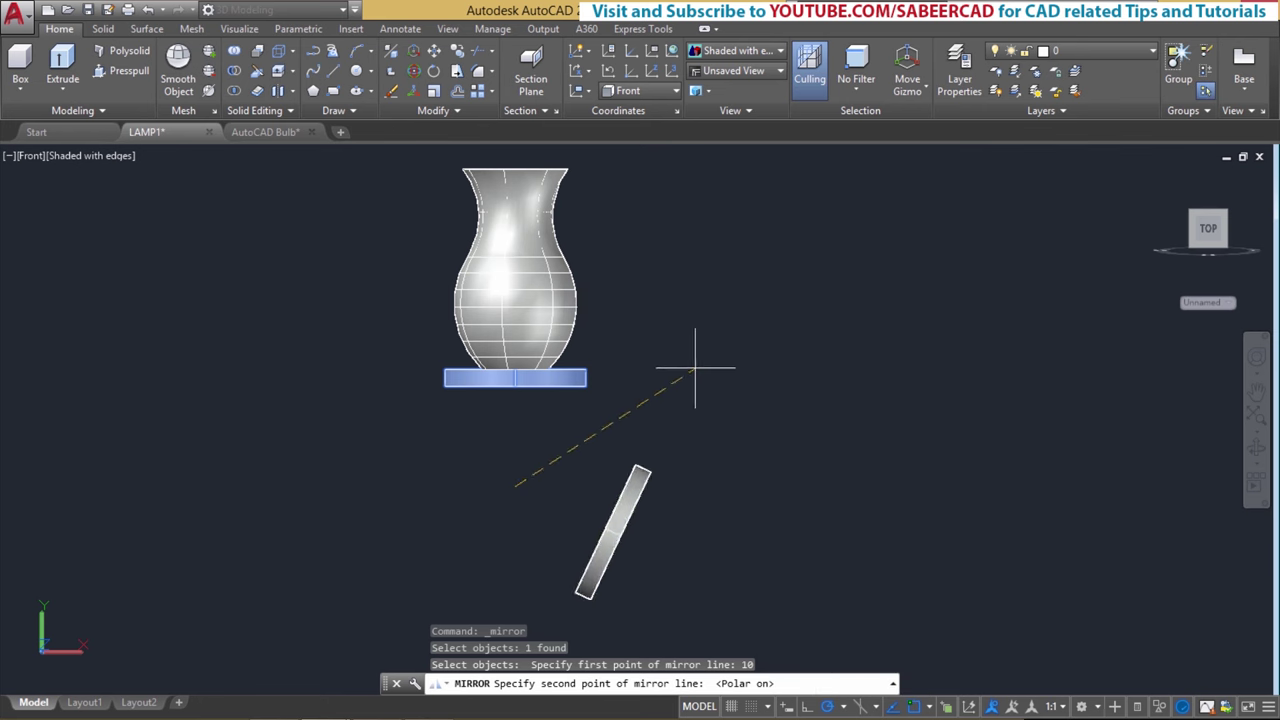
left_click(671, 322)
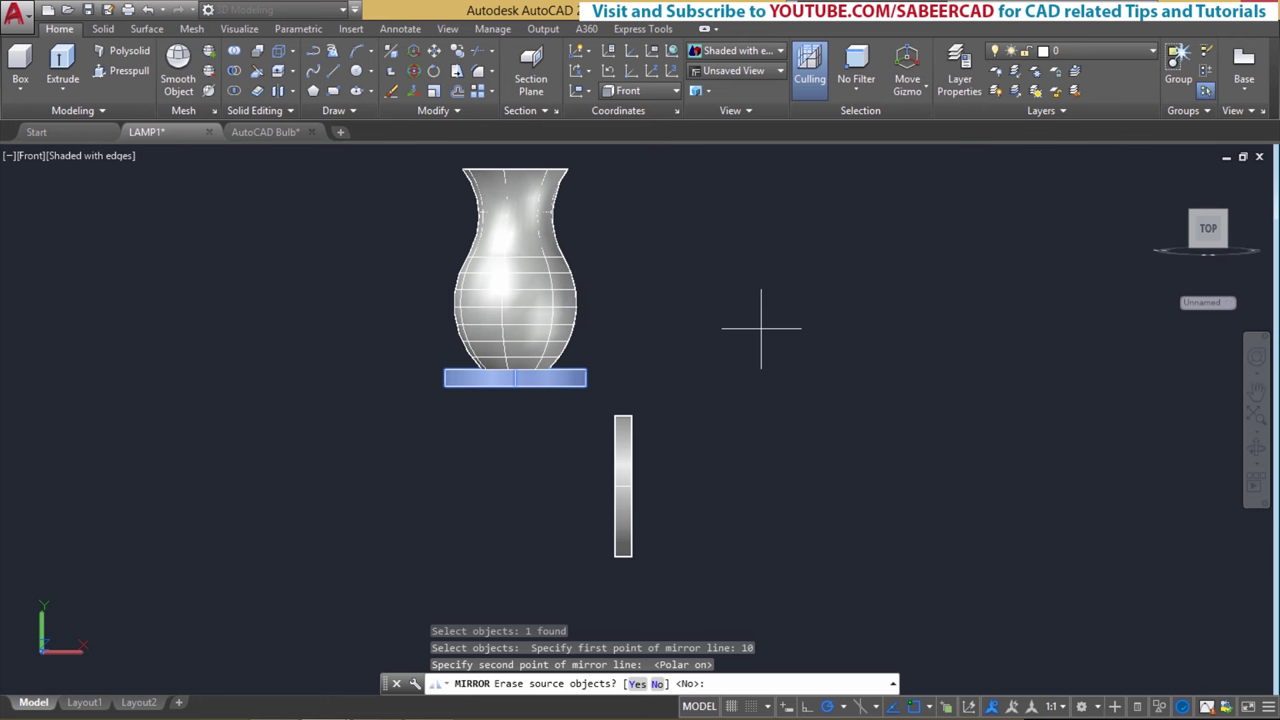
key("Return")
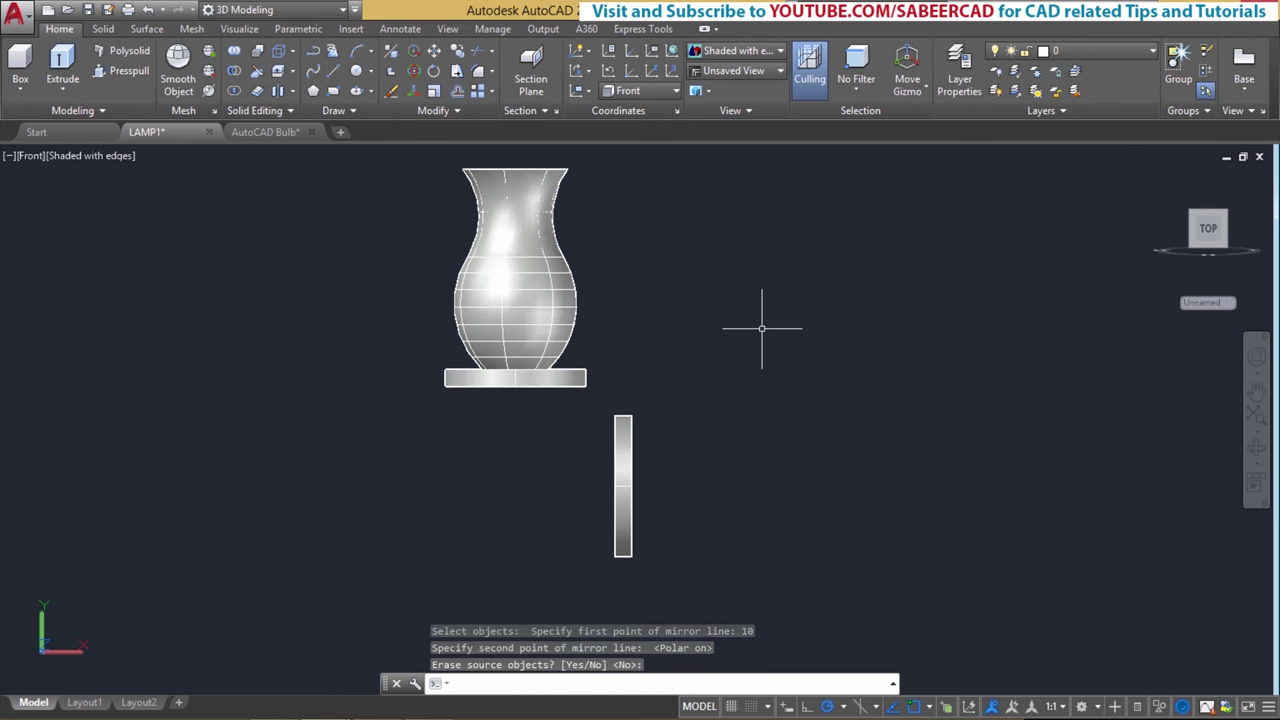
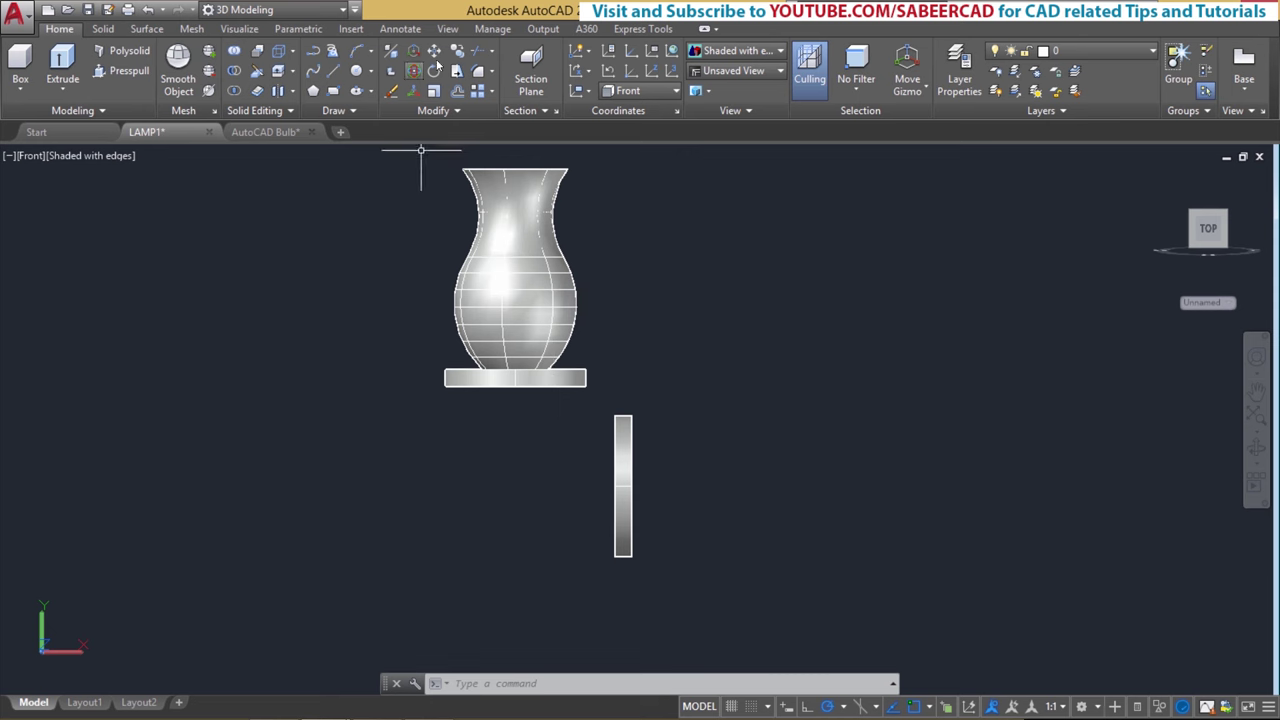
Step: Move the upright mirrored disc 3 units horizontally away from the vase, along the 0-degree direction
left_click(391, 51)
left_click(676, 466)
left_click(558, 516)
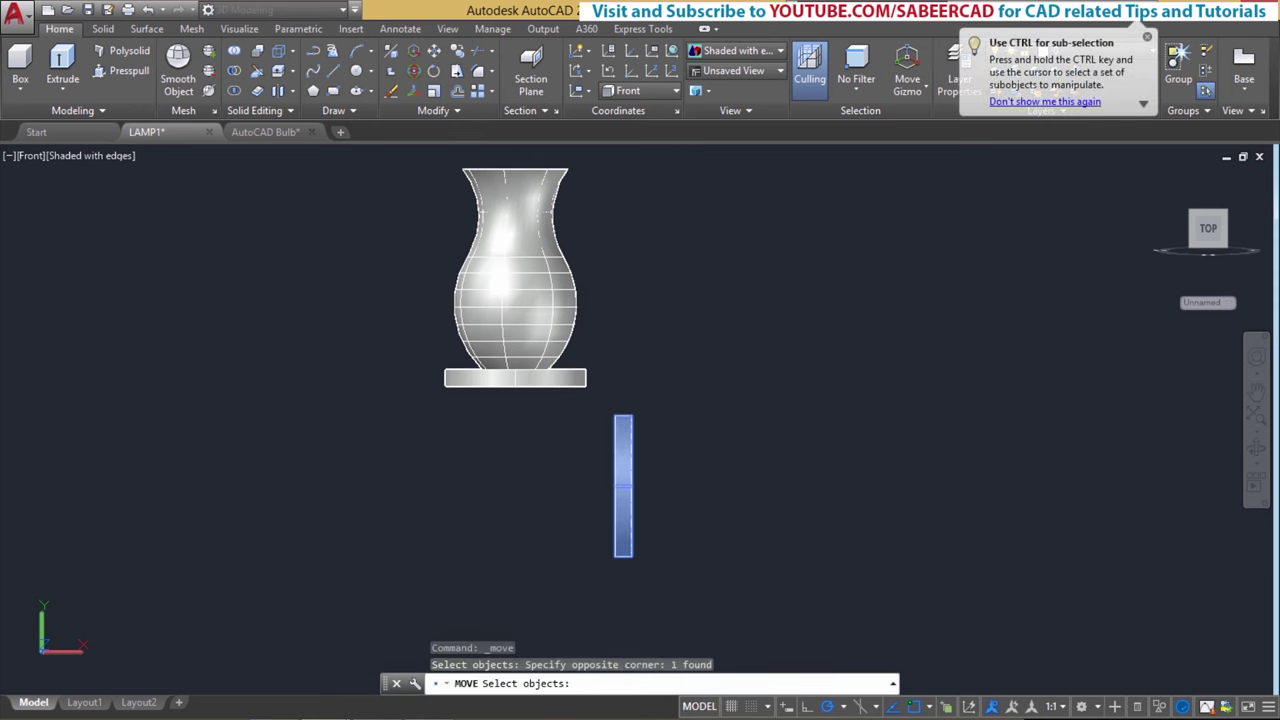
key("Return")
left_click(684, 527)
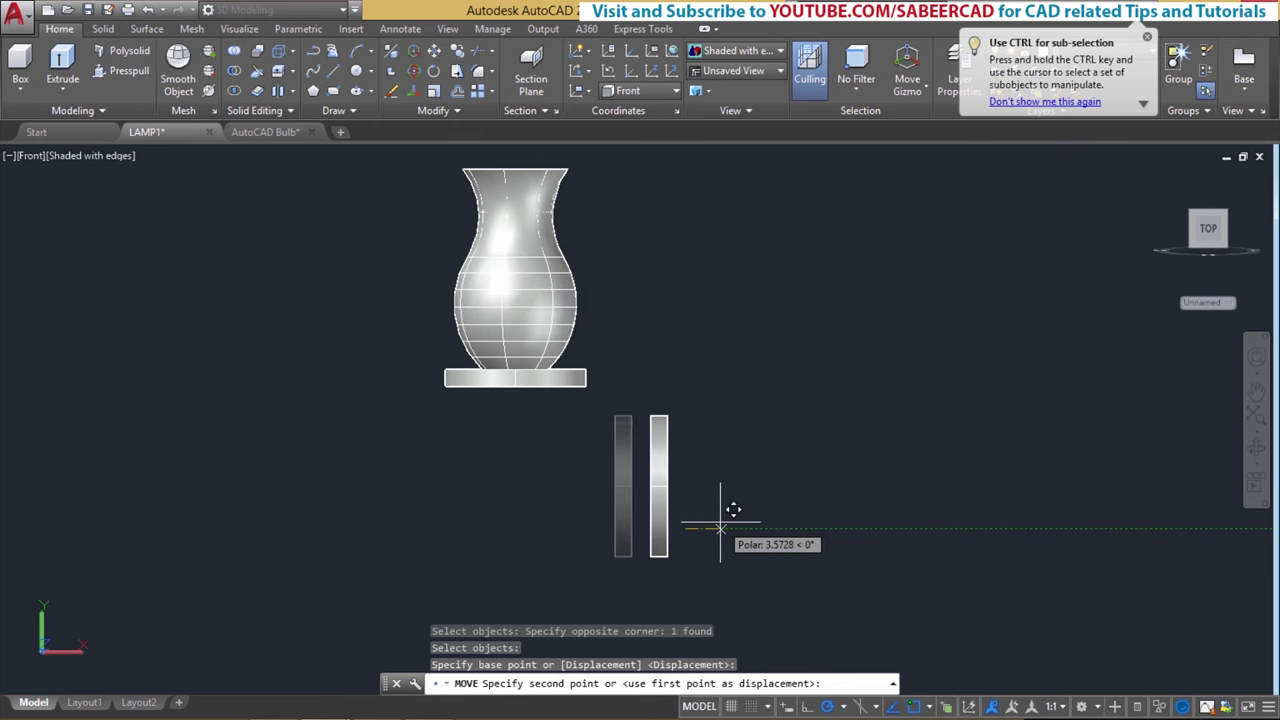
type("3")
key("Return")
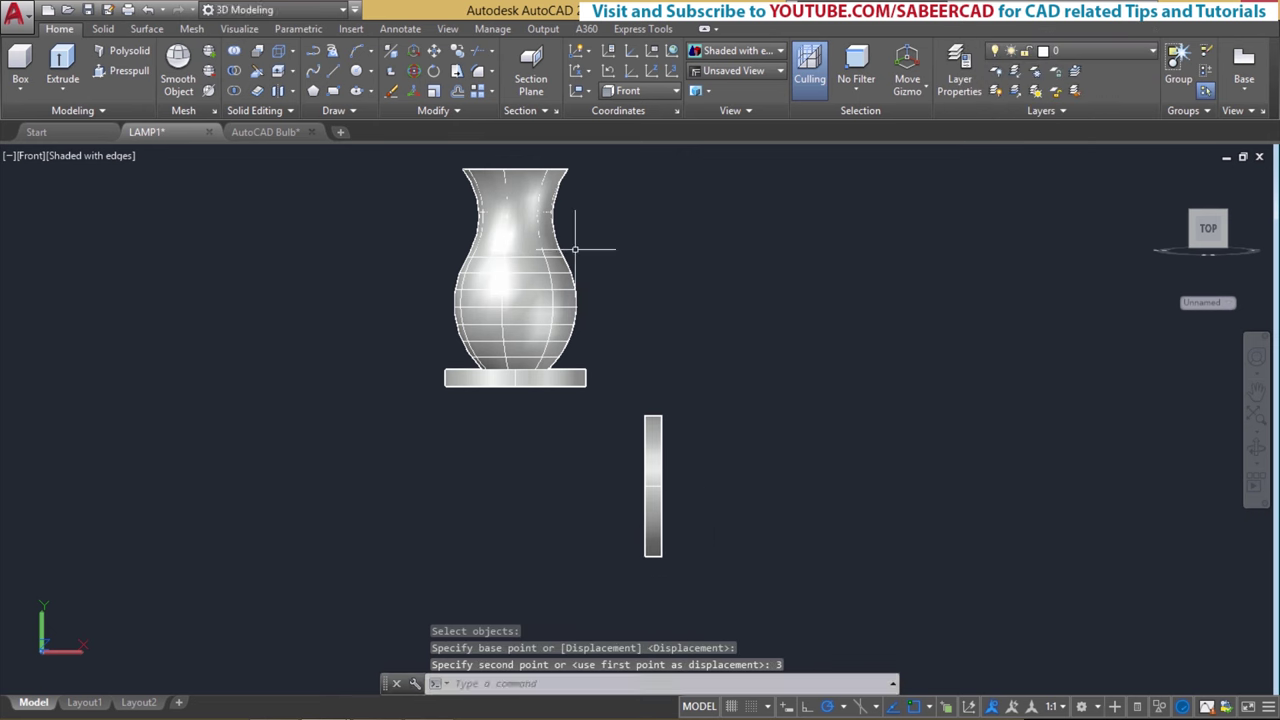
Step: Draw a polyline arc through a second point, from the base disc's bottom centre to the centre of the upright disc's near face
left_click(313, 51)
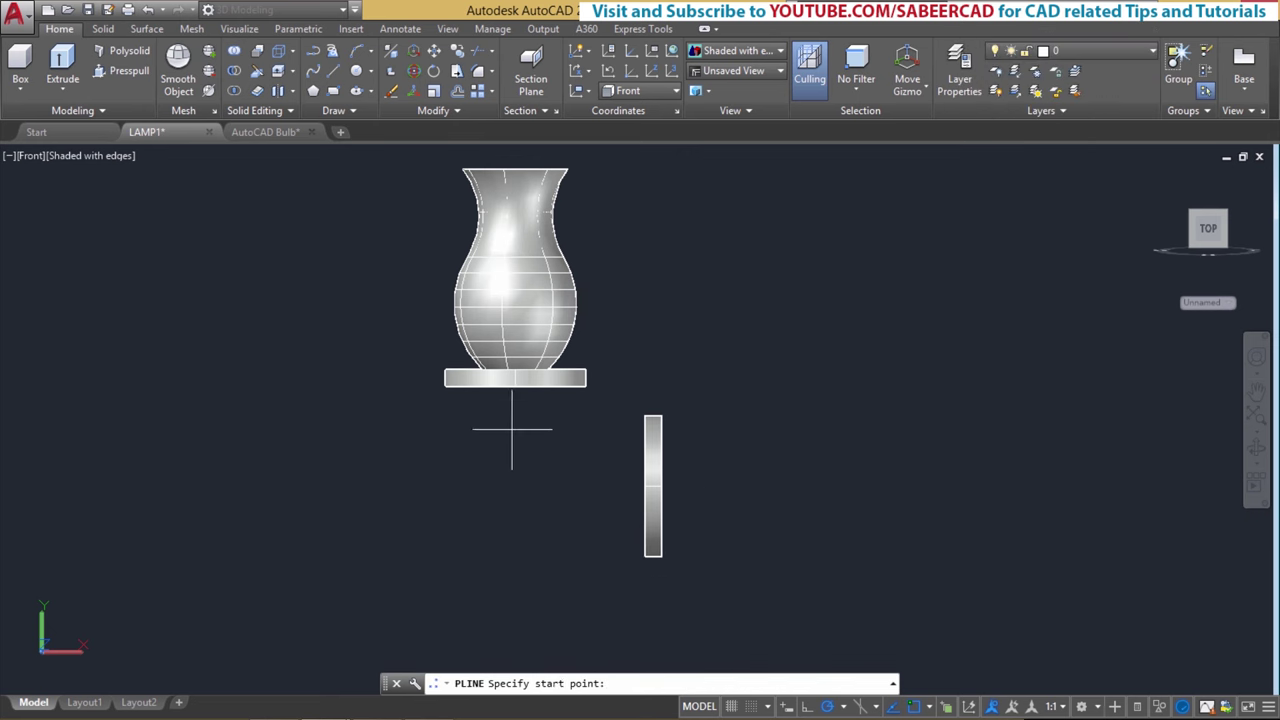
left_click(514, 385)
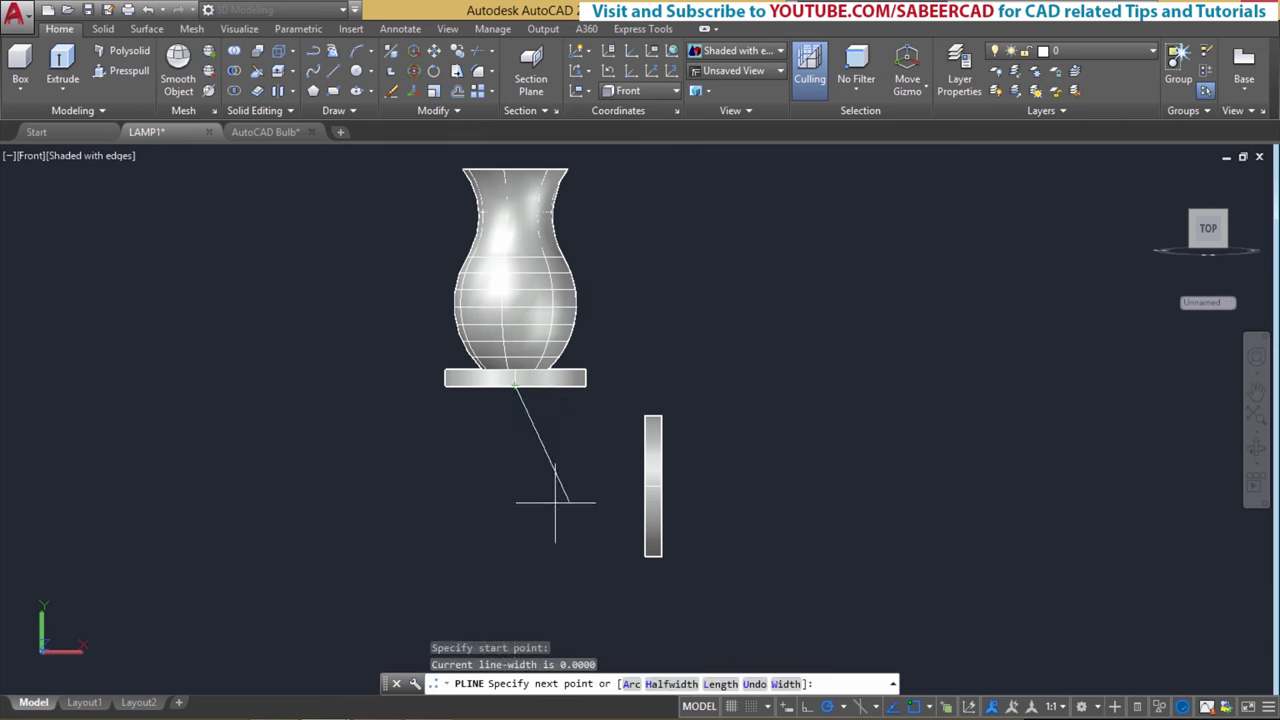
right_click(554, 456)
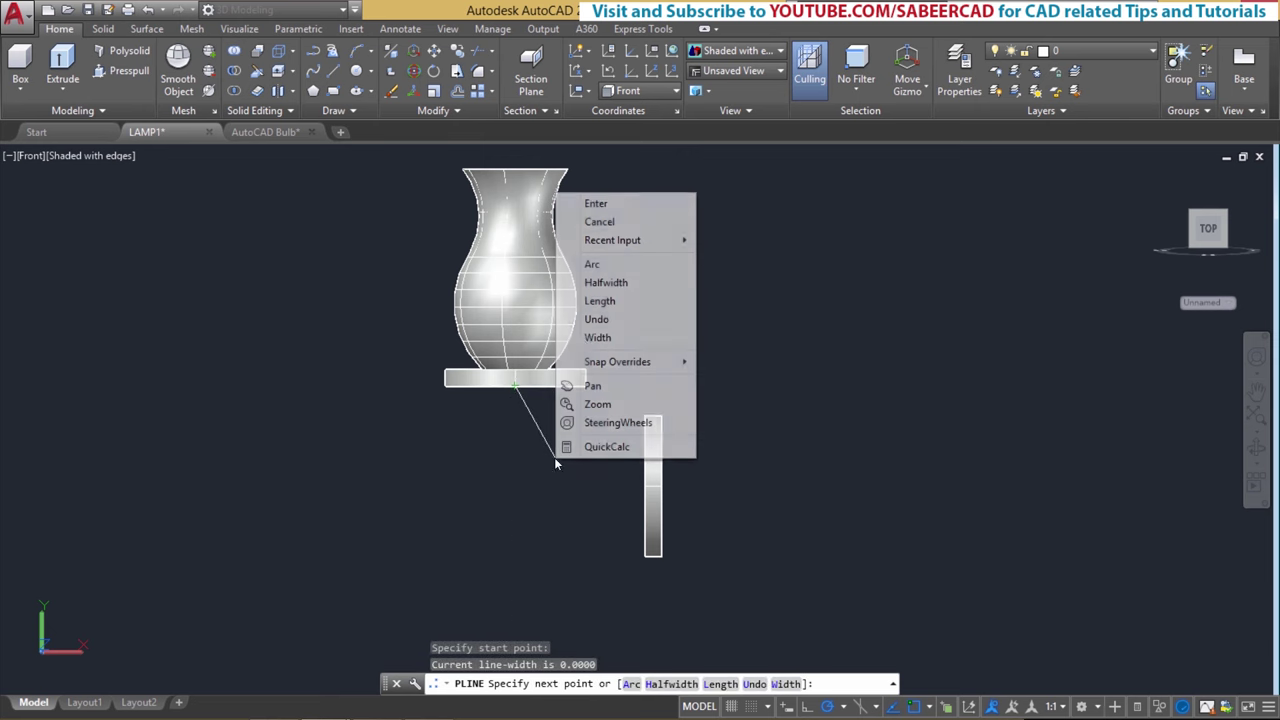
left_click(594, 266)
right_click(563, 291)
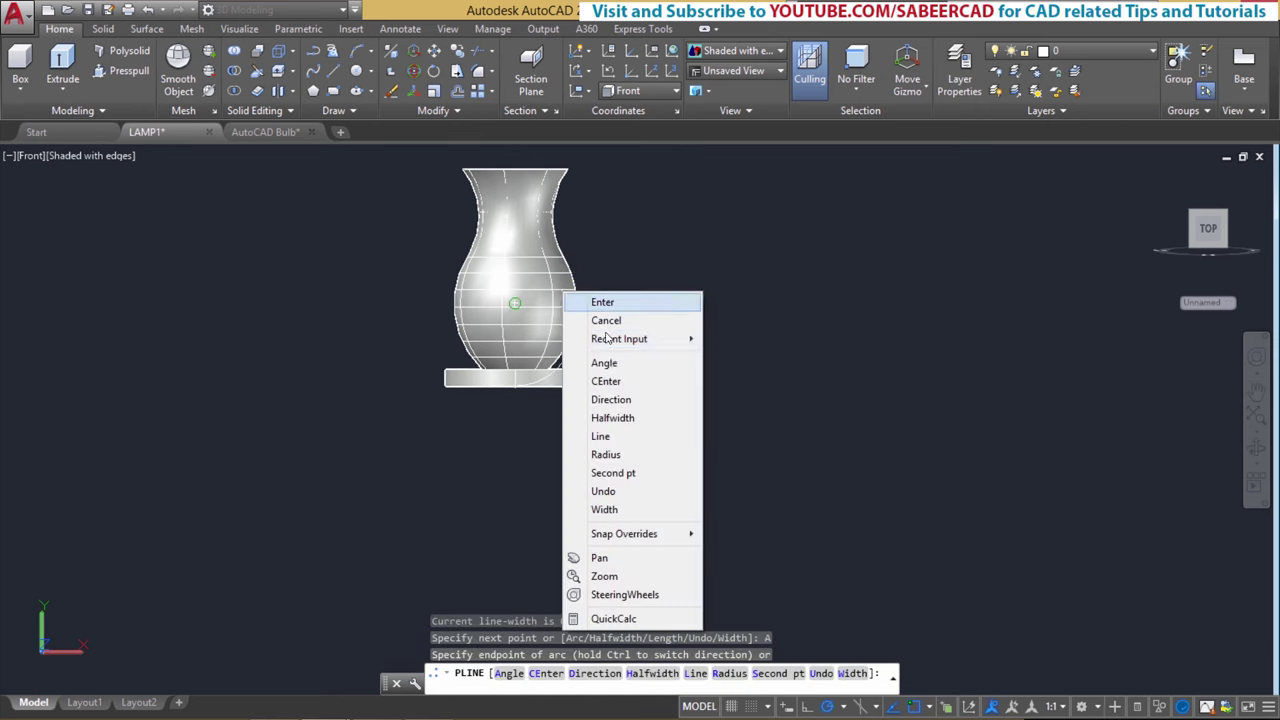
left_click(625, 473)
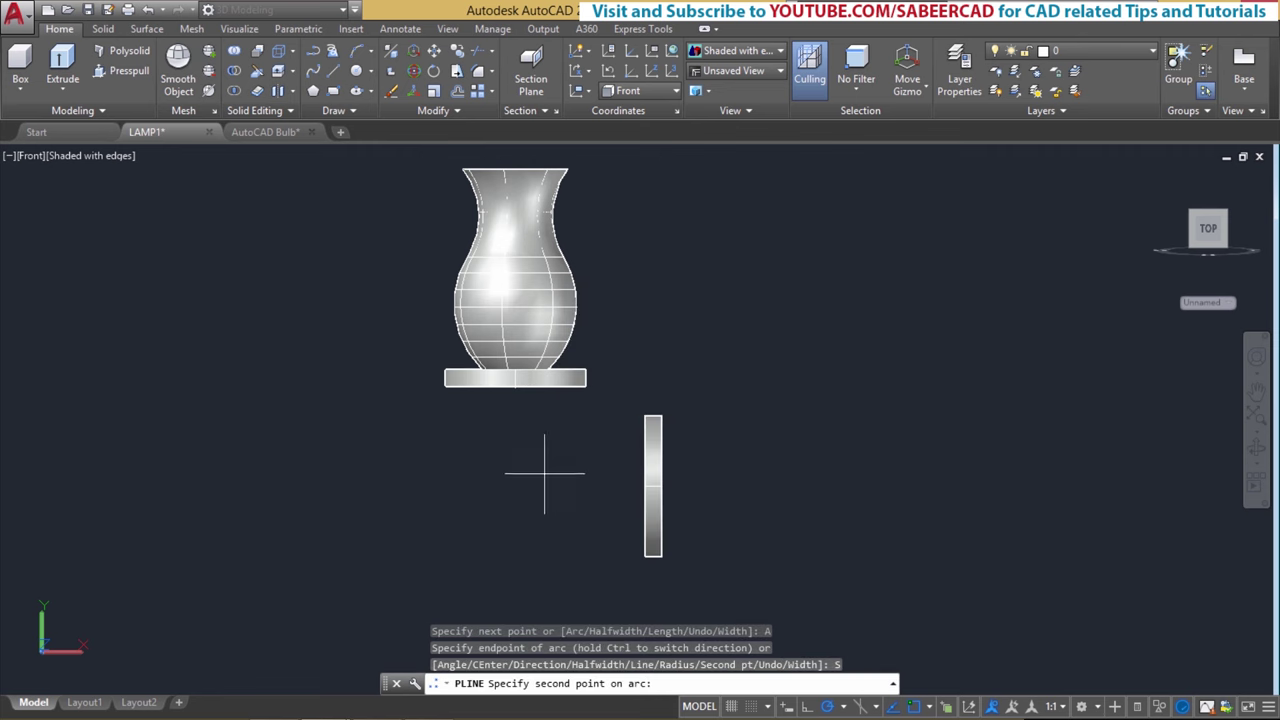
left_click(558, 474)
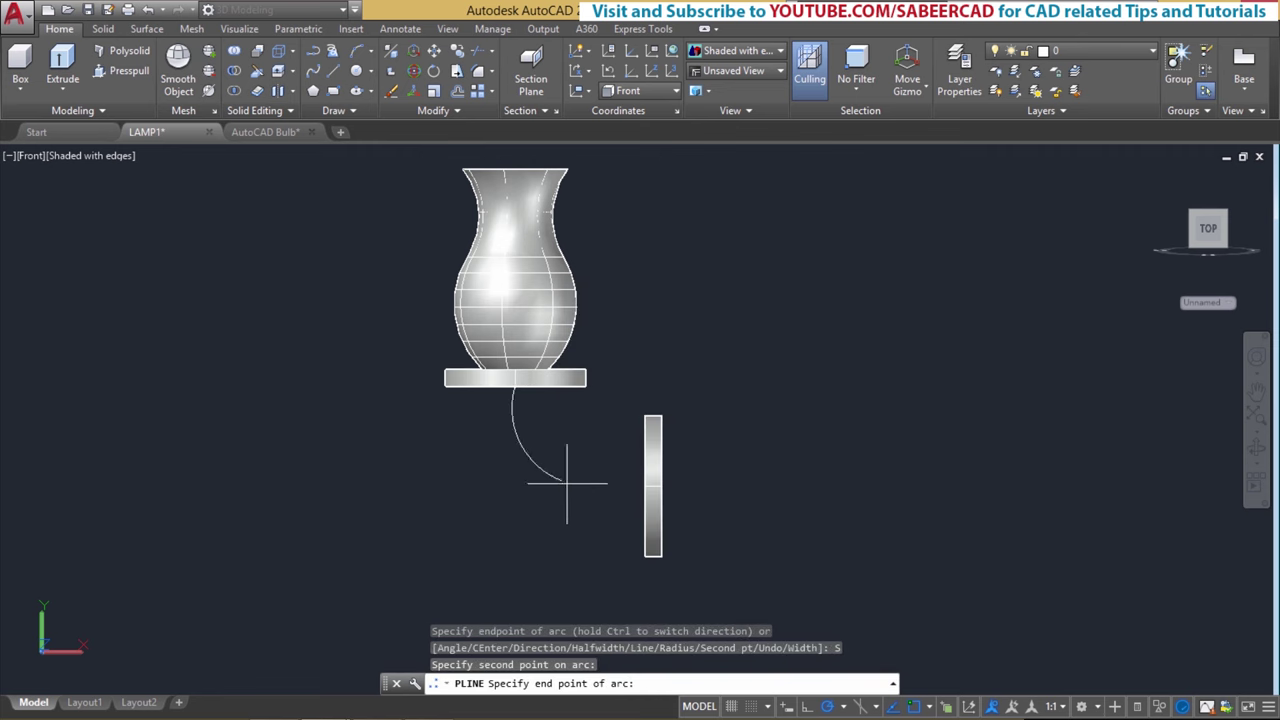
left_click(646, 488)
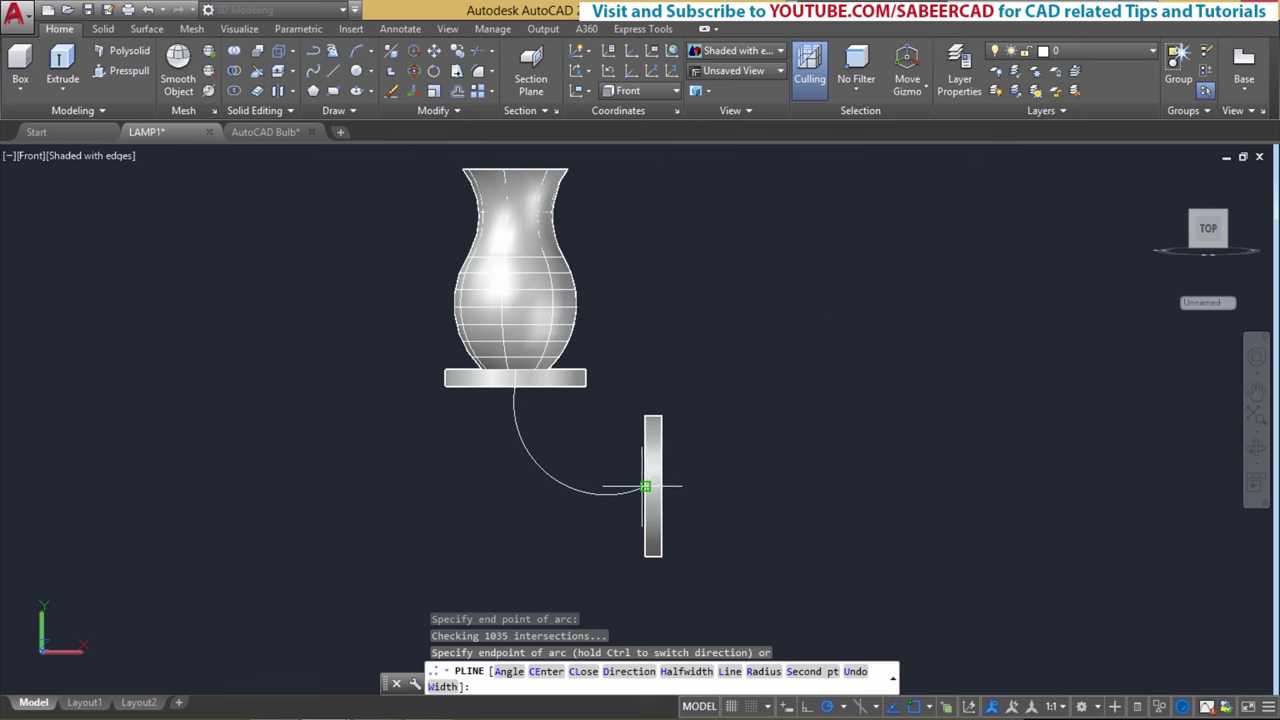
key("Return")
Step: Flatten the connecting arc by stretching its midpoint inward about 0.95 units at 45 degrees
left_click(552, 481)
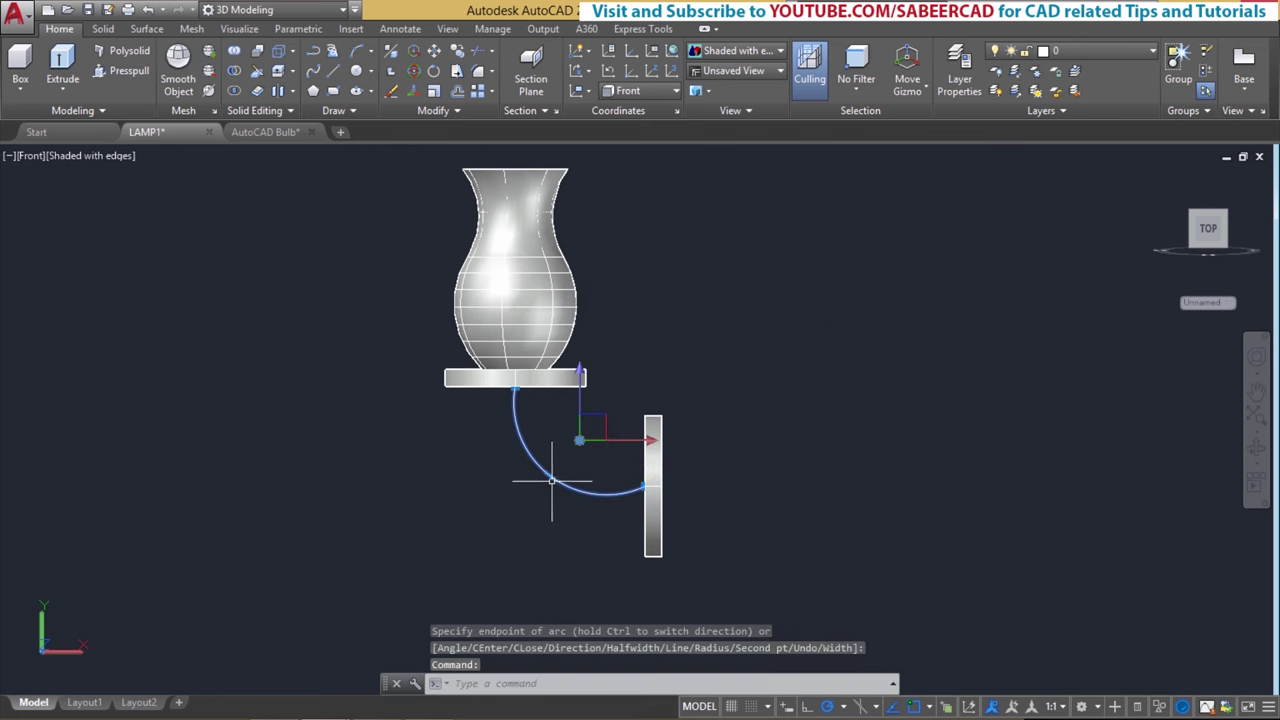
scroll(545, 480, "up", 5)
left_click(555, 462)
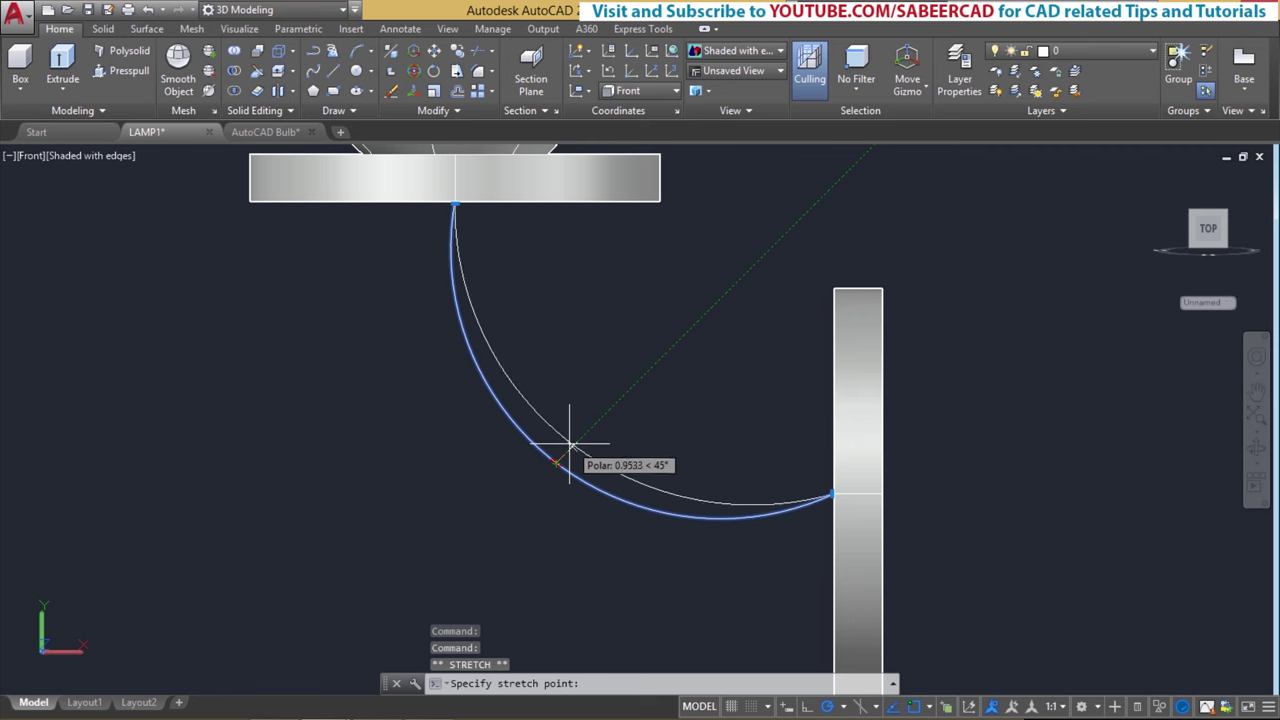
key("Escape")
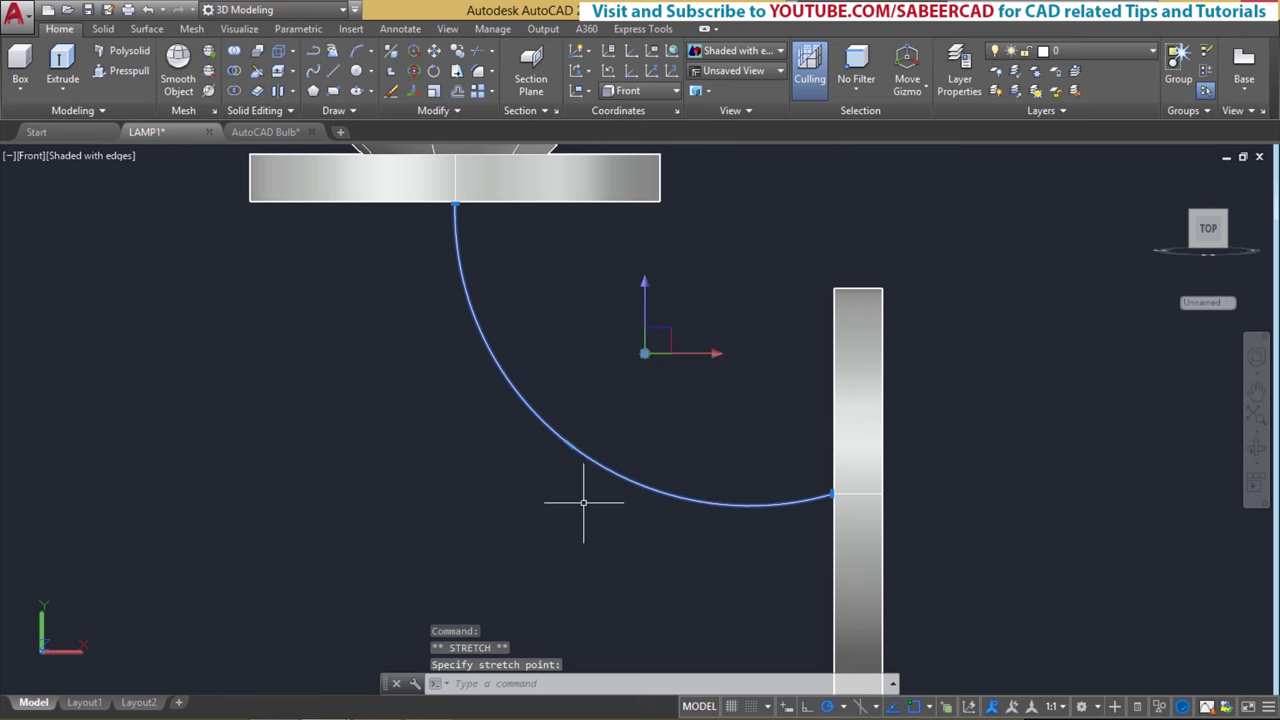
key("Escape")
key("Escape")
Step: Draw a circle of radius 1 in the empty space beyond the upright disc
scroll(586, 508, "down", 3)
left_click(368, 72)
left_click(400, 100)
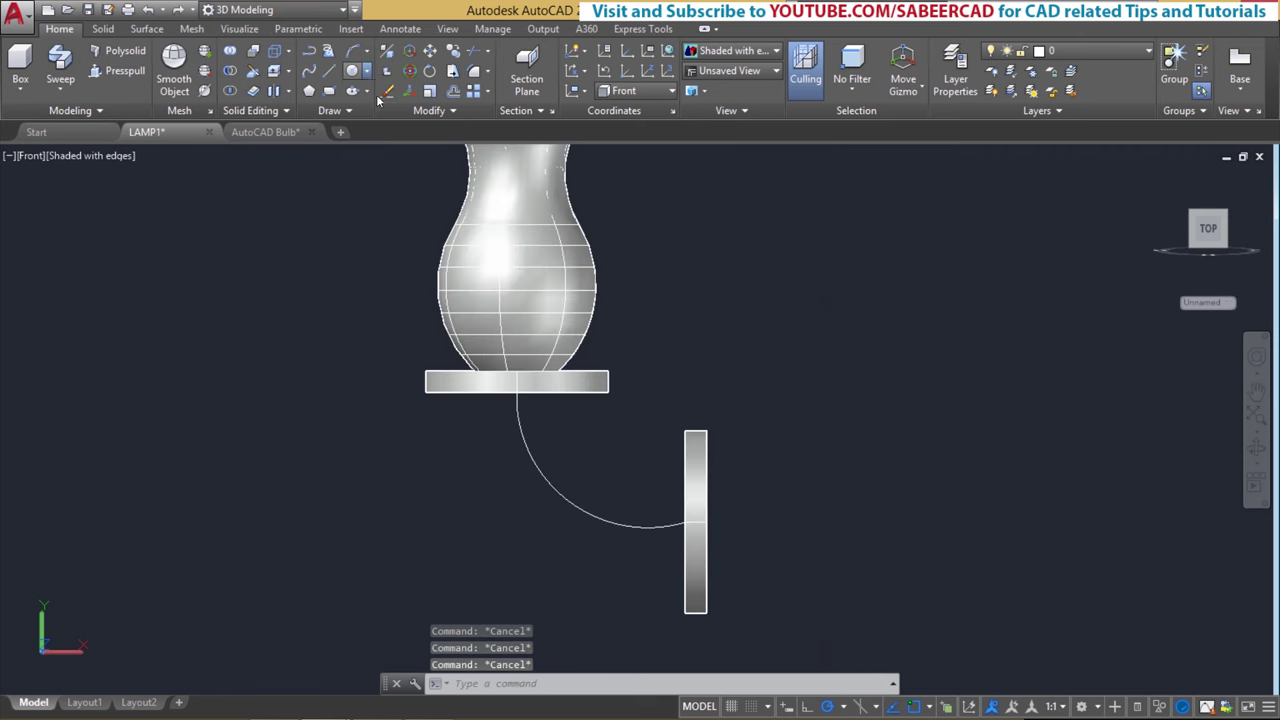
left_click(912, 415)
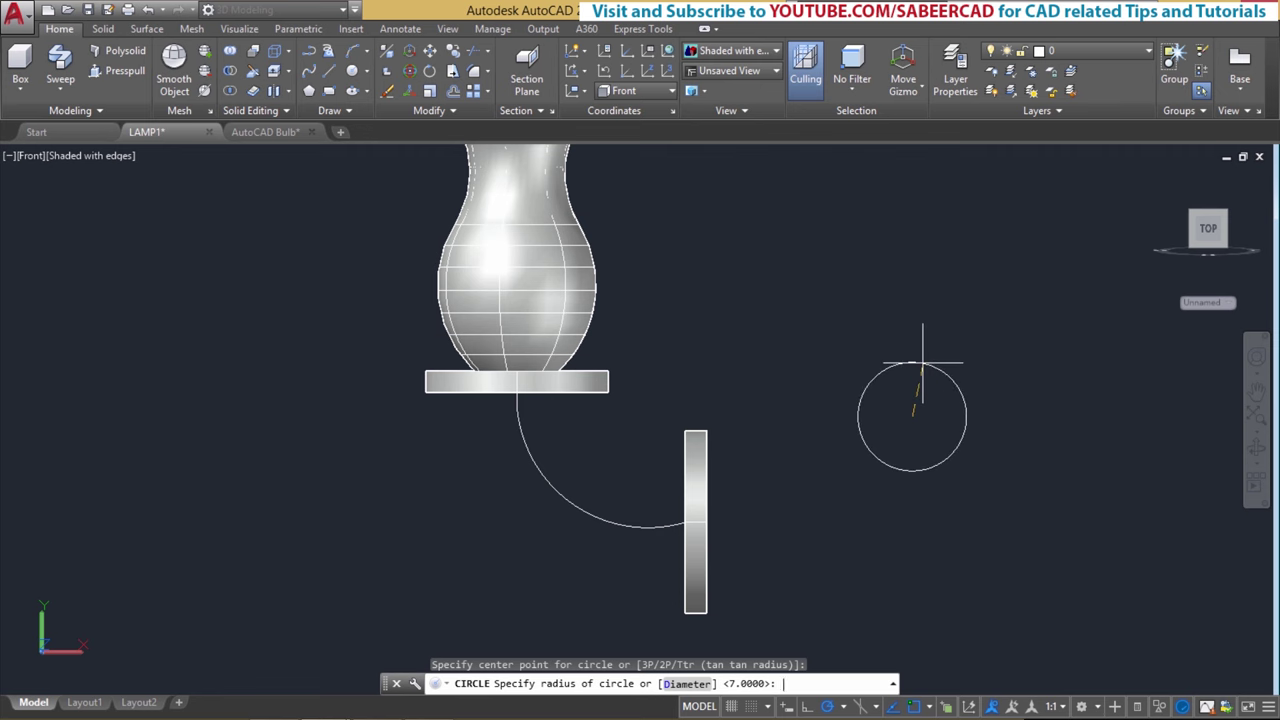
type("1")
key("Return")
key("Escape")
key("Escape")
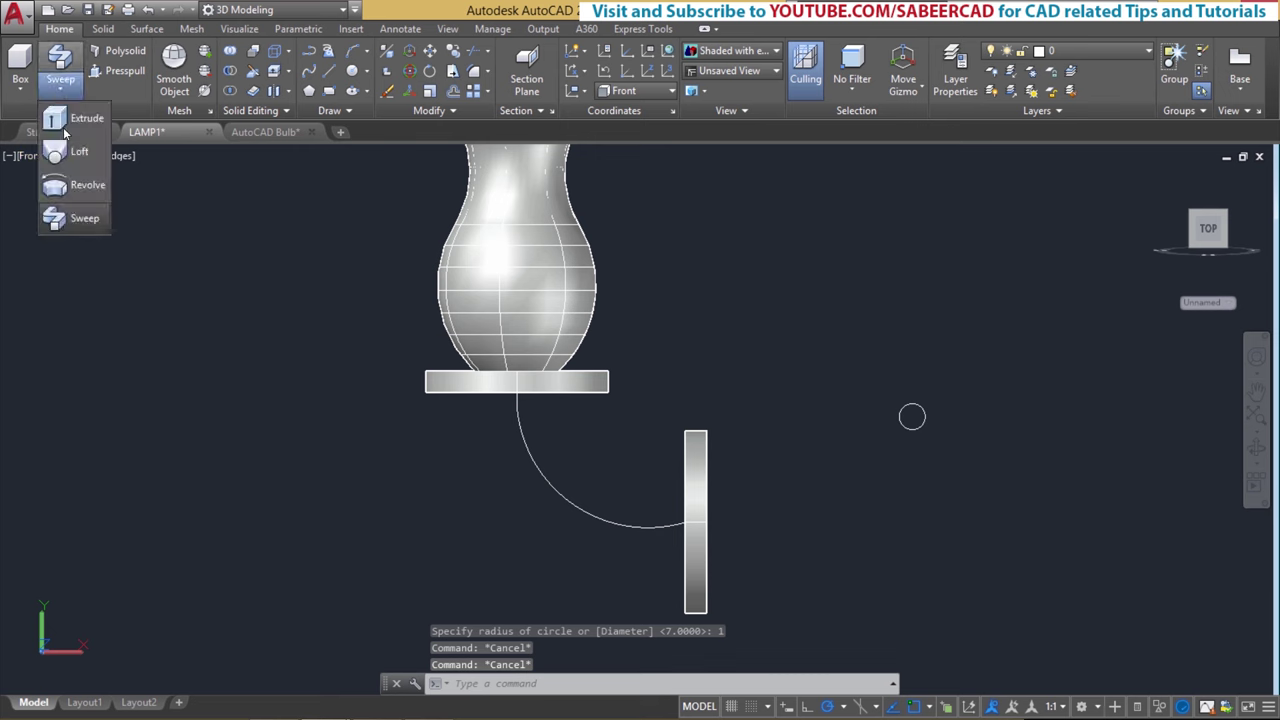
Step: Sweep the radius 1 circle along the connecting arc to form a solid arm between the two discs
left_click(60, 90)
left_click(68, 215)
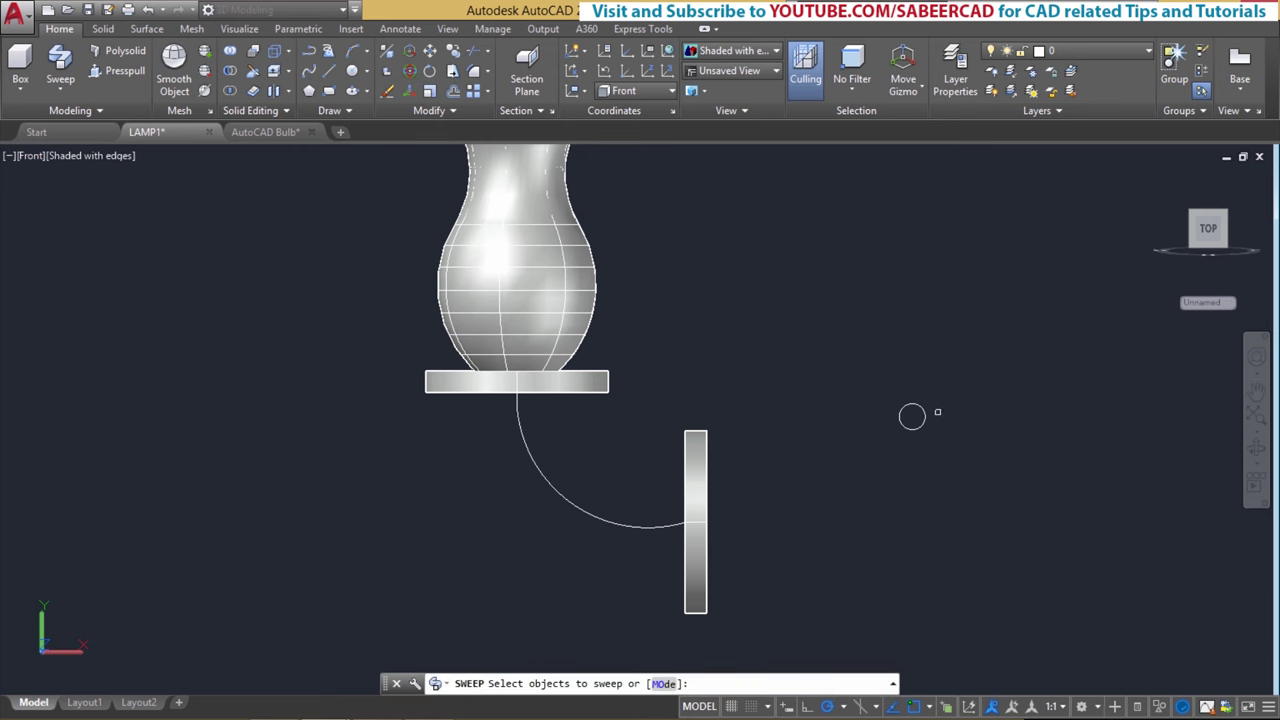
left_click(911, 416)
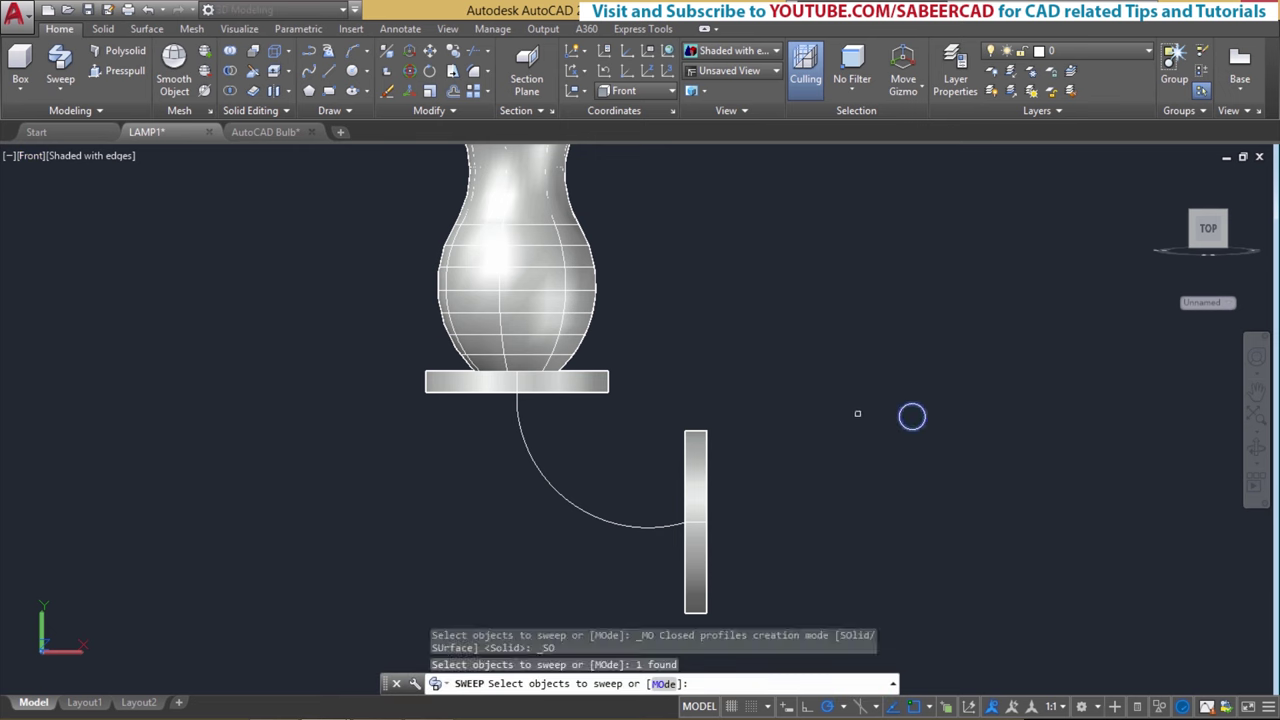
key("Return")
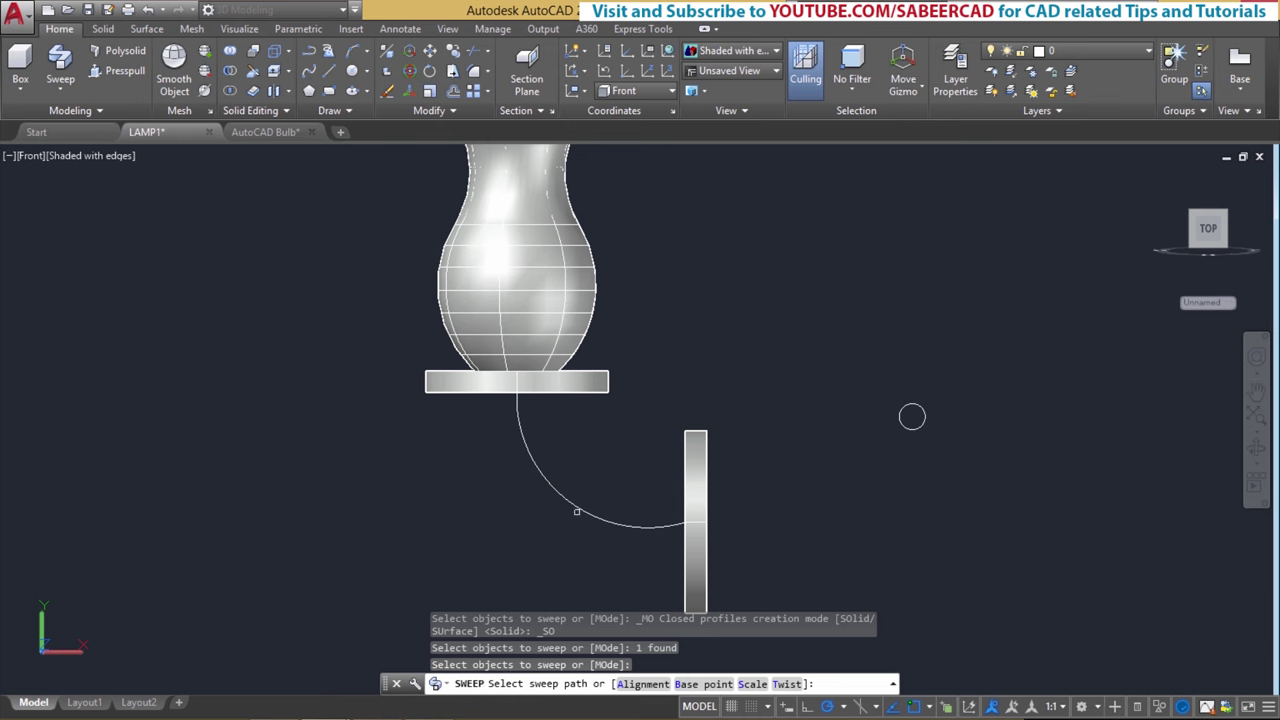
left_click(578, 508)
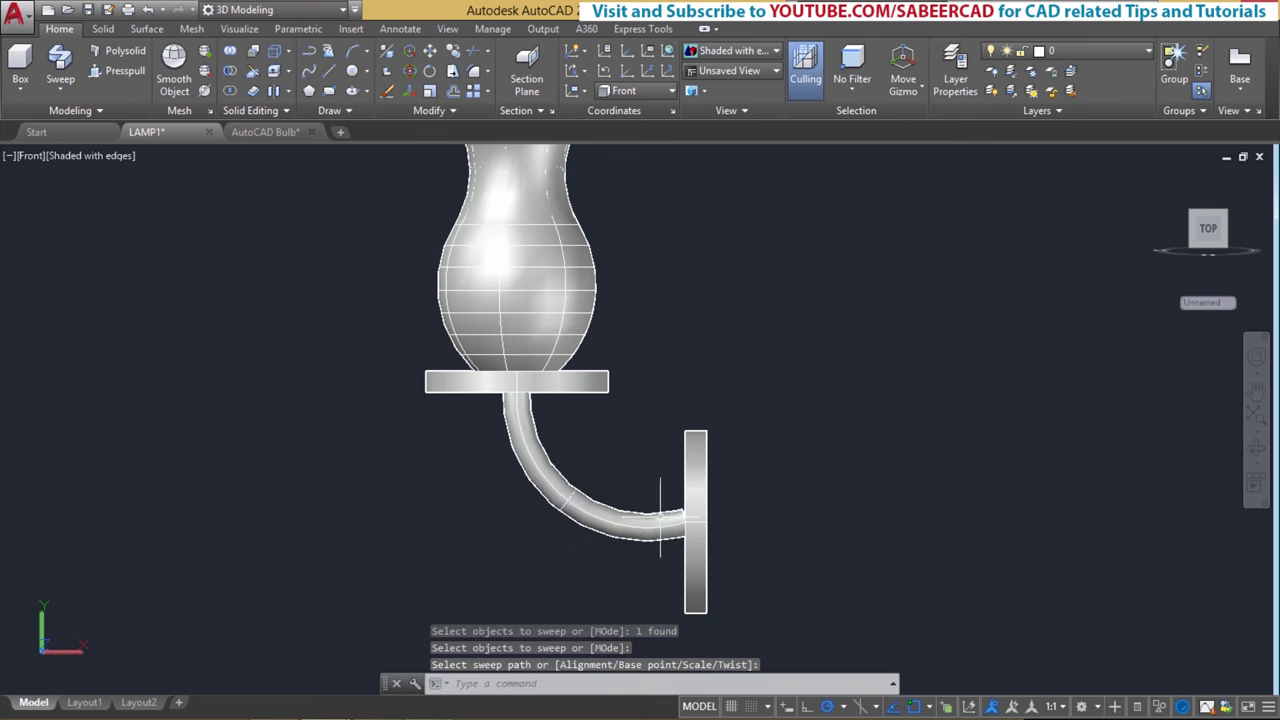
Step: Examine the swept arm's surface smoothness and its ends at close range
scroll(508, 457, "up", 2)
scroll(523, 370, "down", 1)
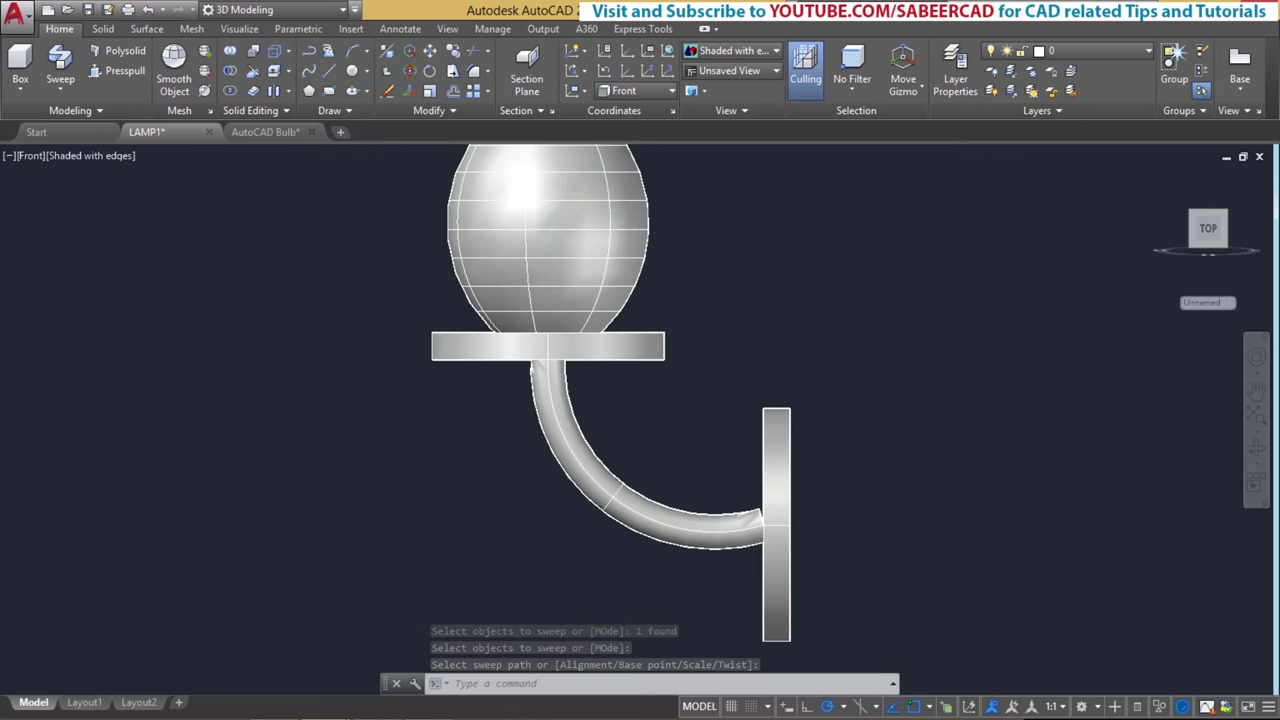
scroll(694, 586, "up", 1)
scroll(663, 466, "down", 1)
scroll(661, 487, "up", 3)
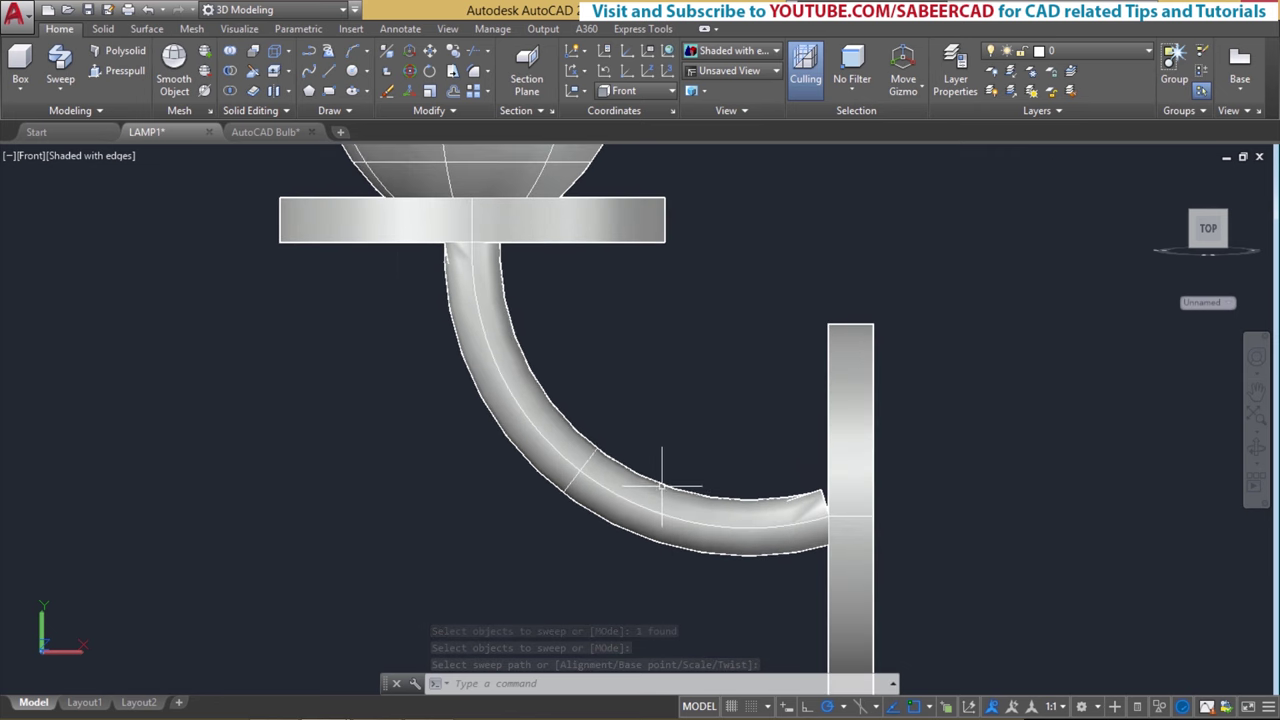
scroll(662, 495, "up", 2)
scroll(803, 486, "up", 1)
scroll(789, 491, "up", 1)
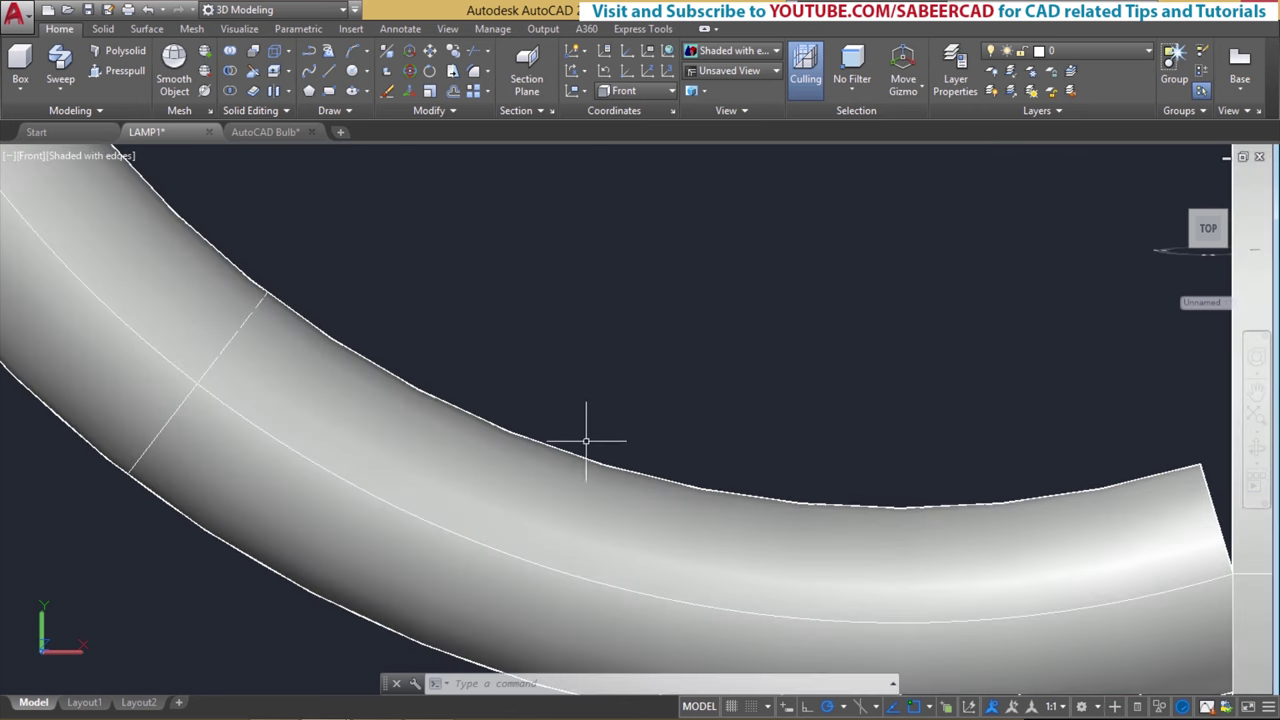
Step: Set the FACETRES variable to 10 to smooth the display of the curved solids
scroll(586, 441, "down", 6)
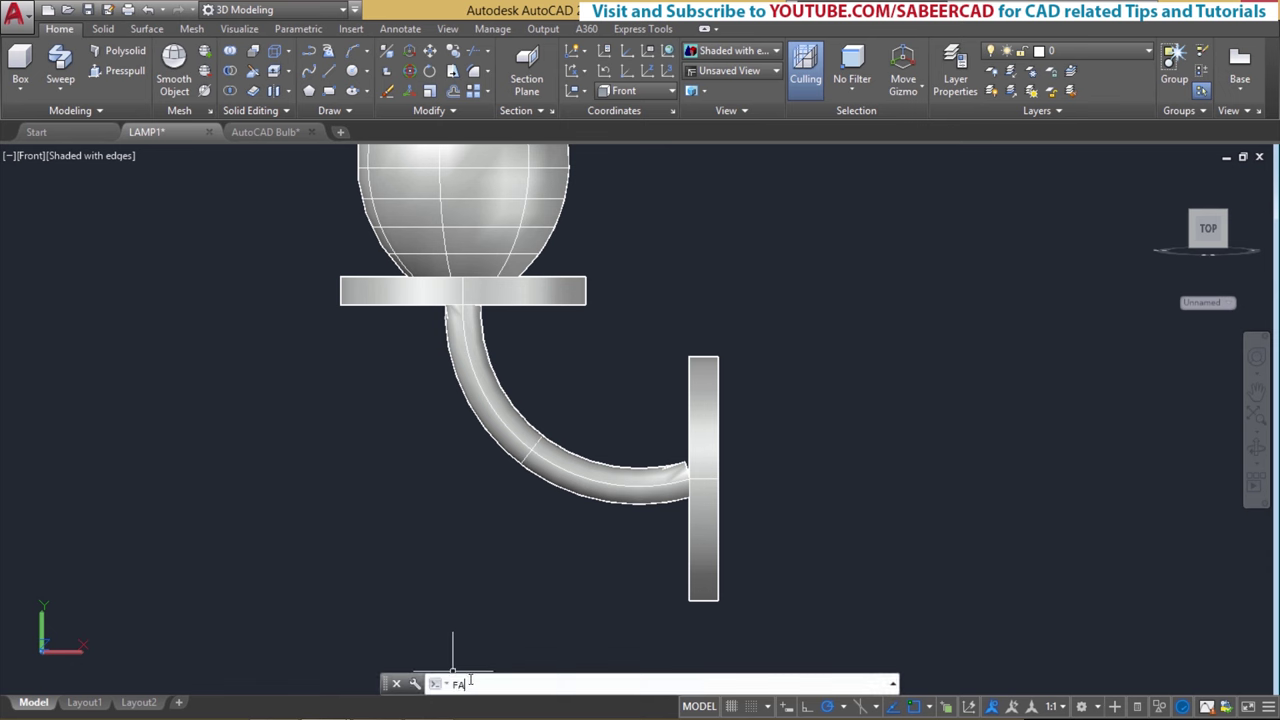
key("Return")
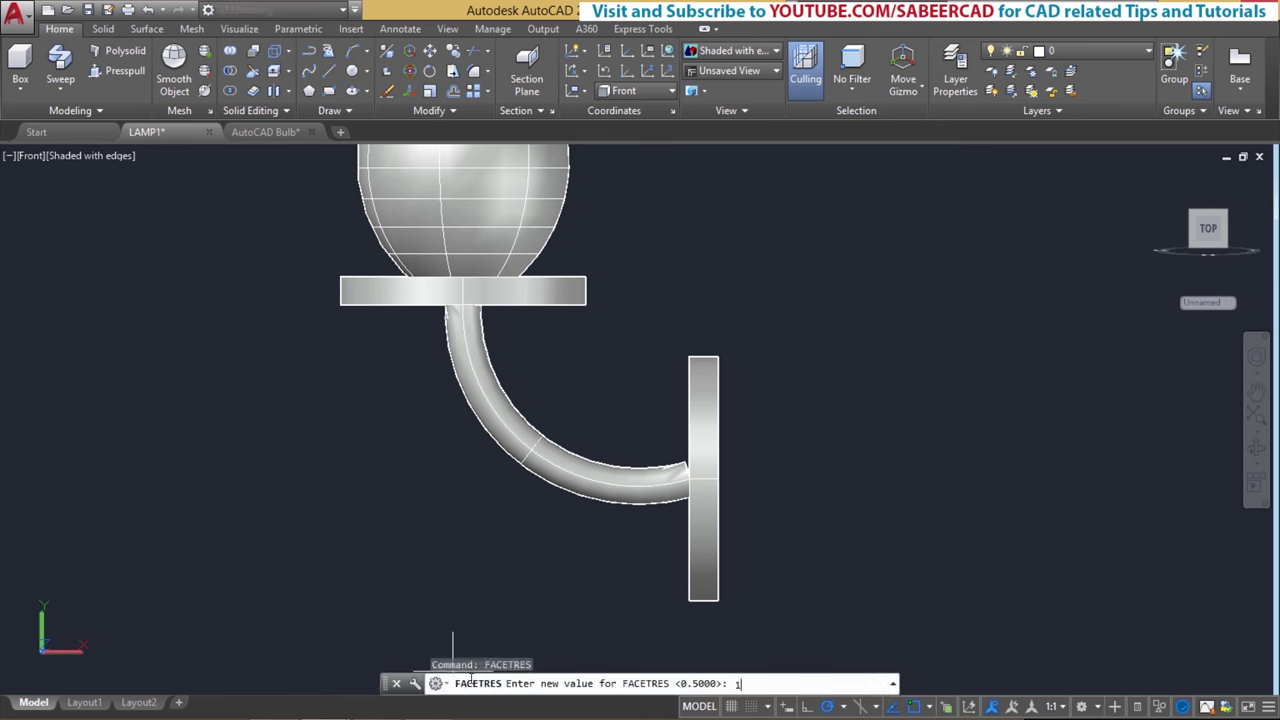
key("Return")
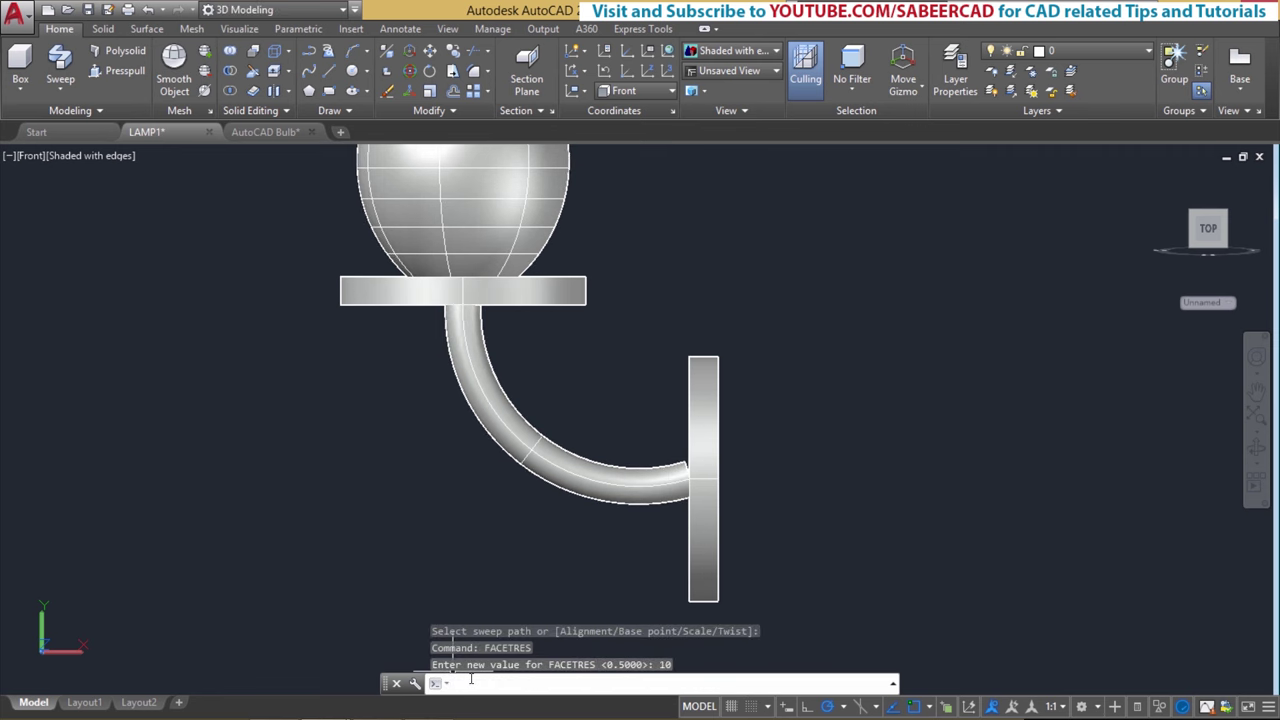
Step: Inspect how the arm's two ends meet the base disc and the upright disc
scroll(584, 448, "up", 5)
scroll(584, 448, "down", 5)
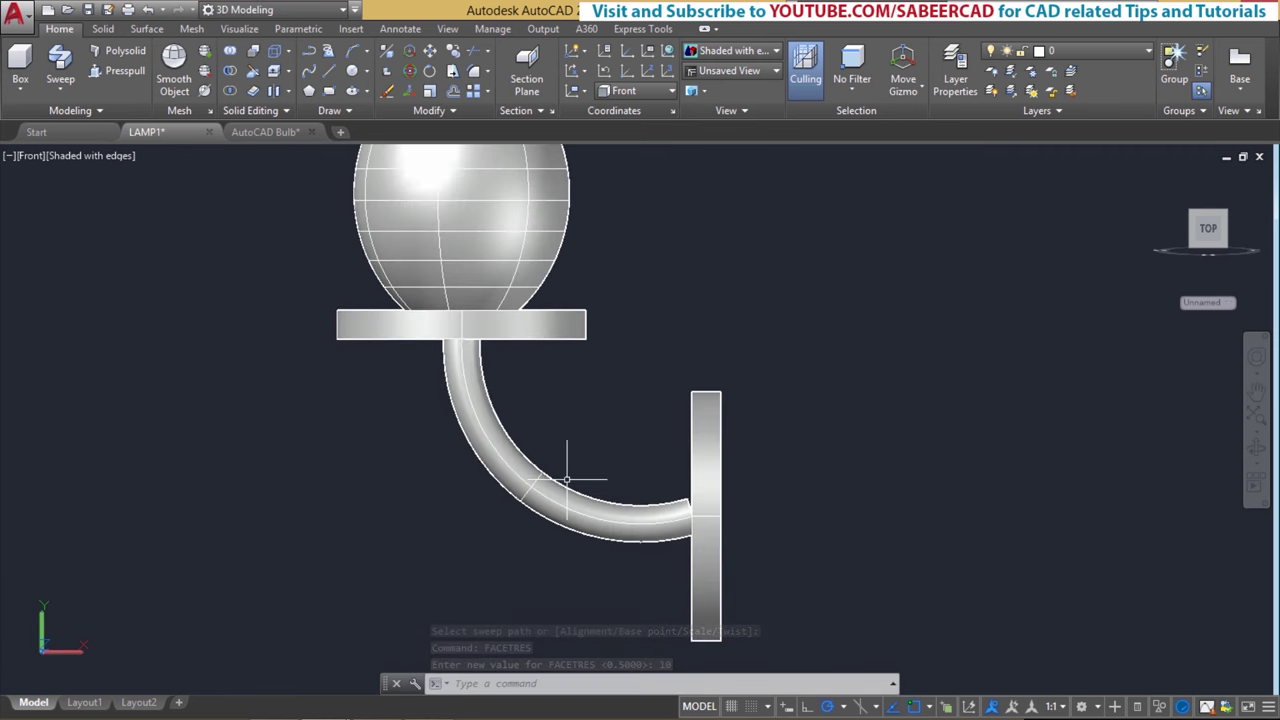
scroll(690, 505, "up", 5)
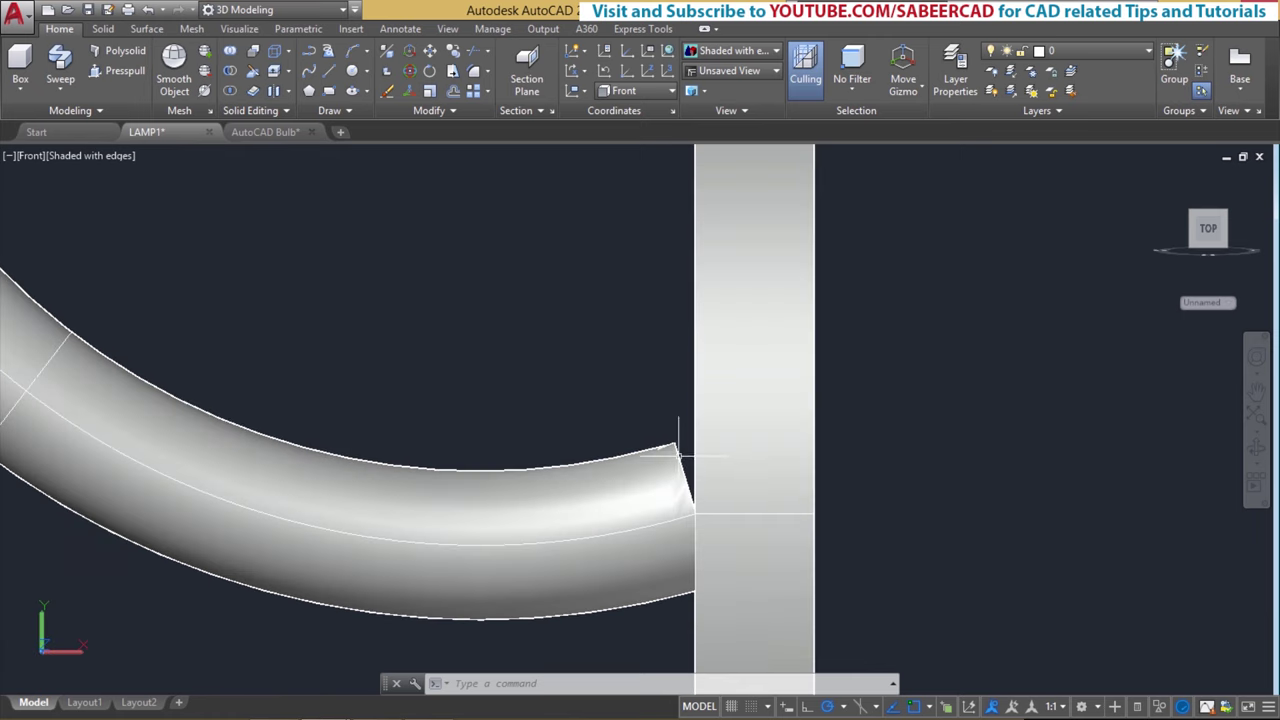
scroll(683, 450, "down", 3)
scroll(408, 265, "up", 6)
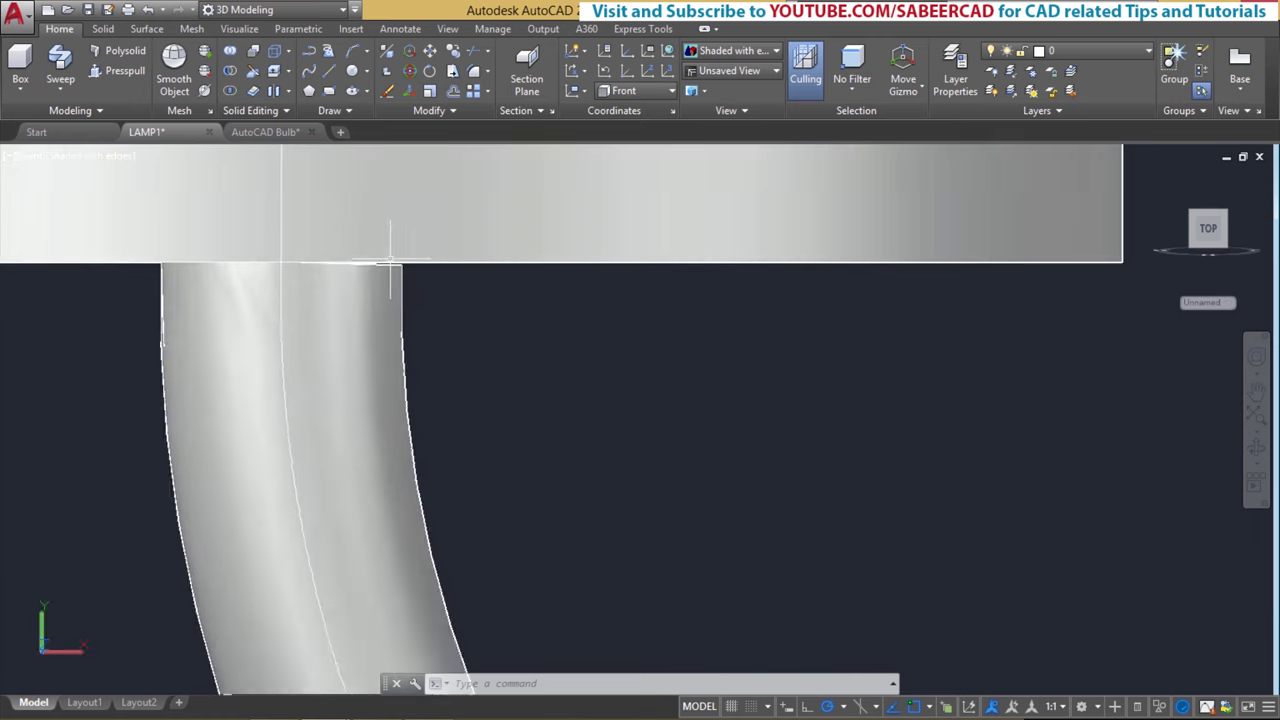
scroll(484, 231, "down", 5)
scroll(663, 337, "up", 1)
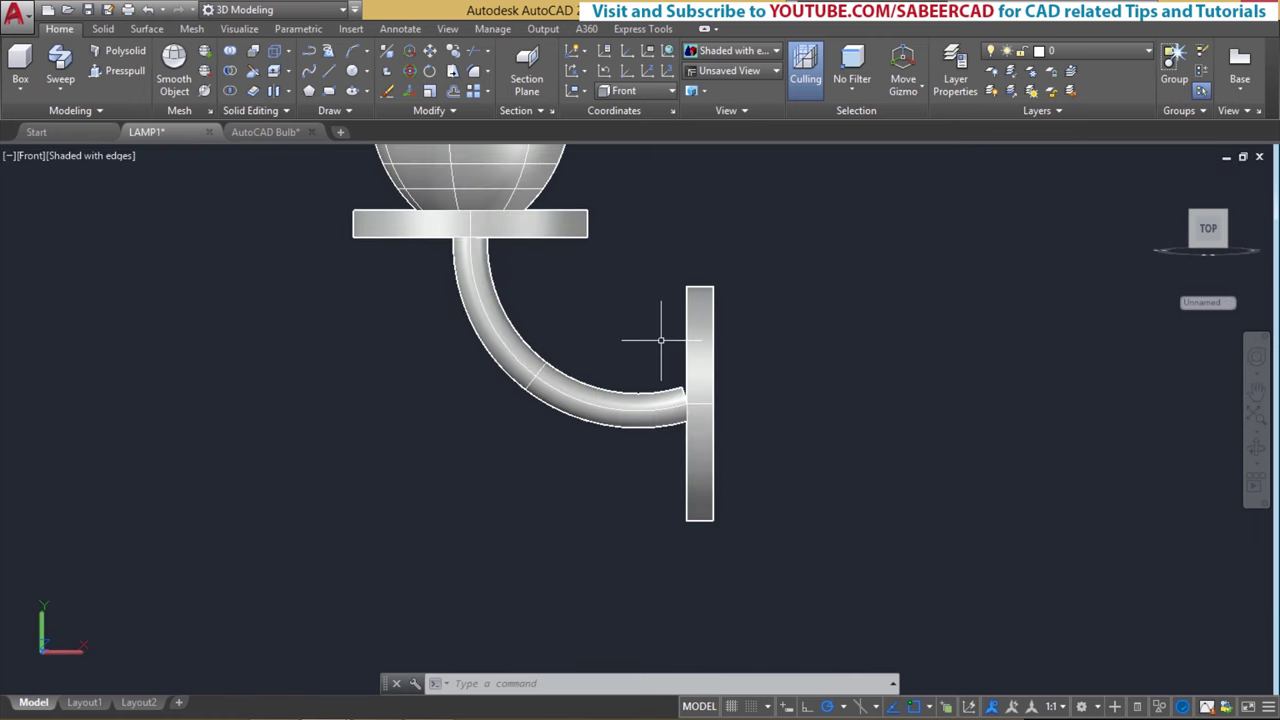
scroll(748, 398, "up", 3)
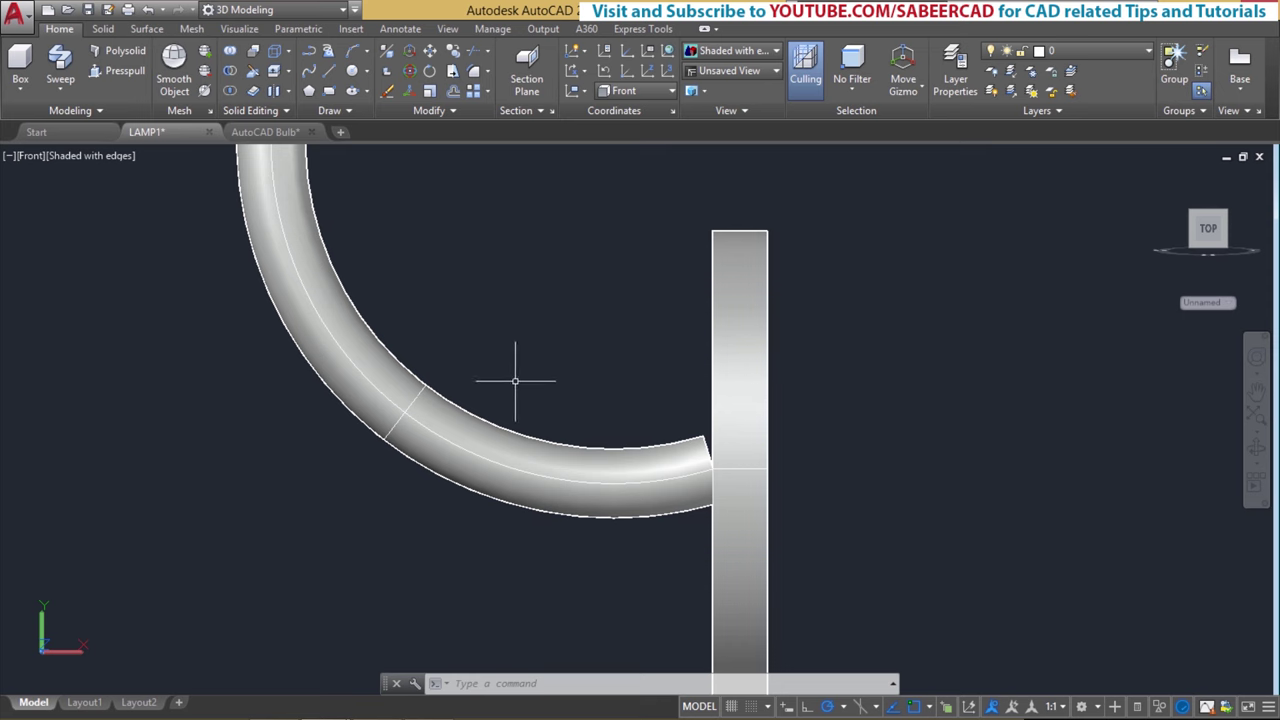
scroll(515, 380, "down", 3)
scroll(580, 540, "up", 2)
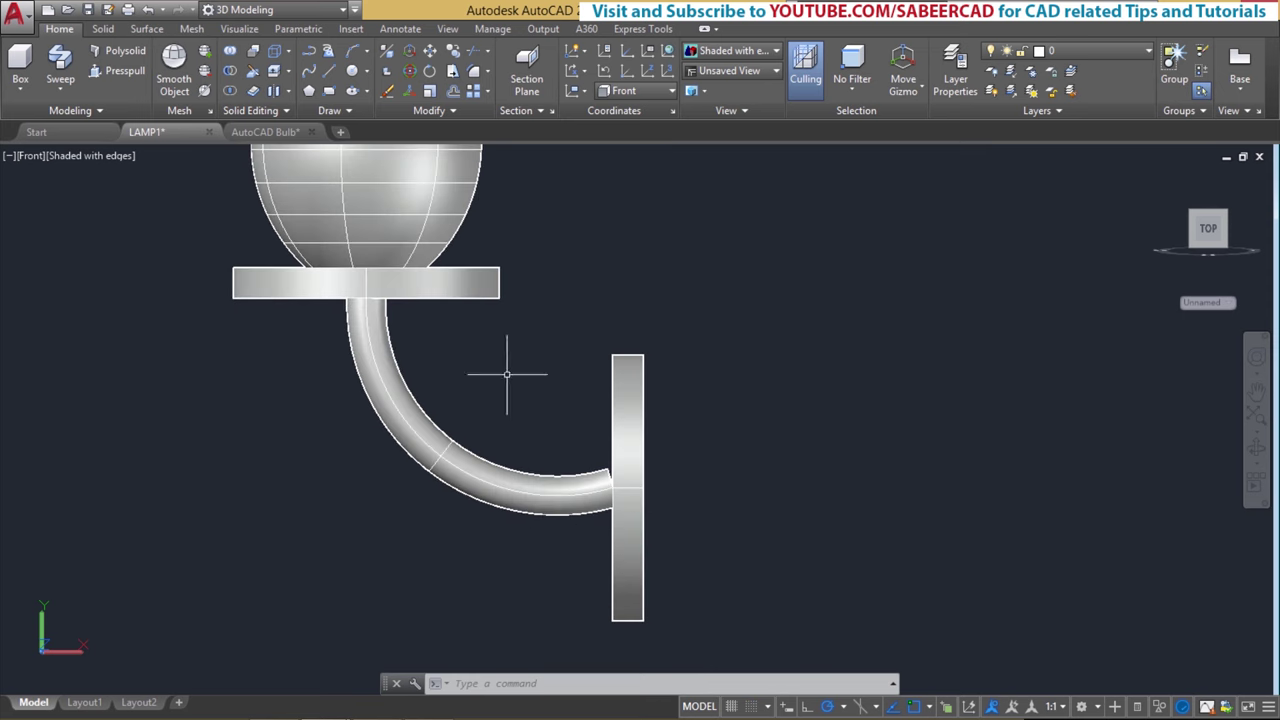
Step: Move the upright disc horizontally 0.5 toward the arm so the arm's end sinks into it
left_click(429, 50)
left_click(686, 400)
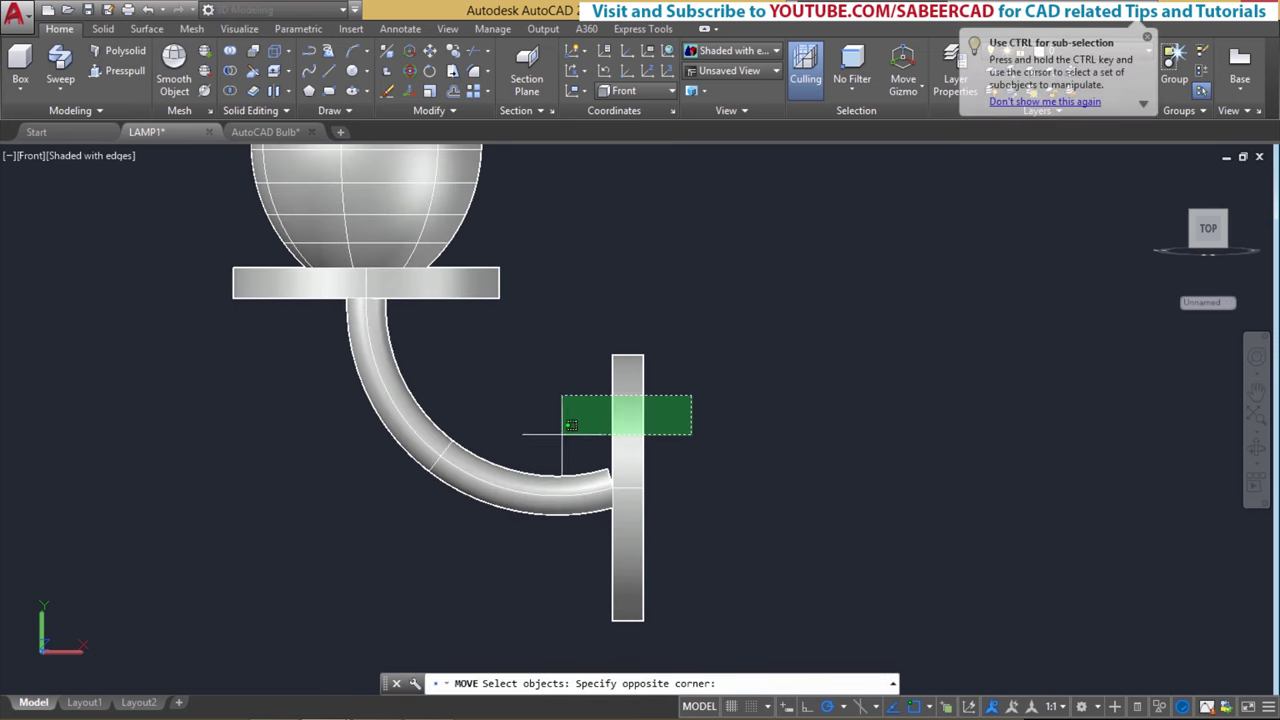
left_click(563, 434)
key("Return")
left_click(797, 326)
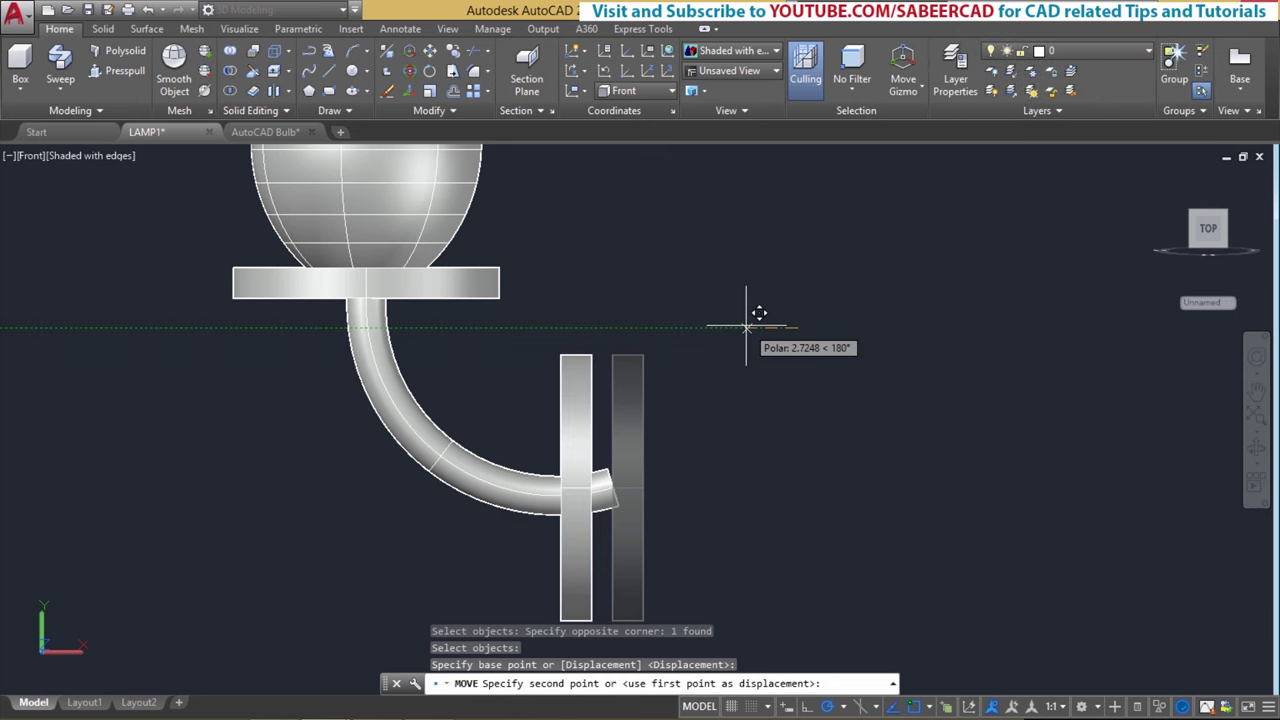
type("0.5")
key("Return")
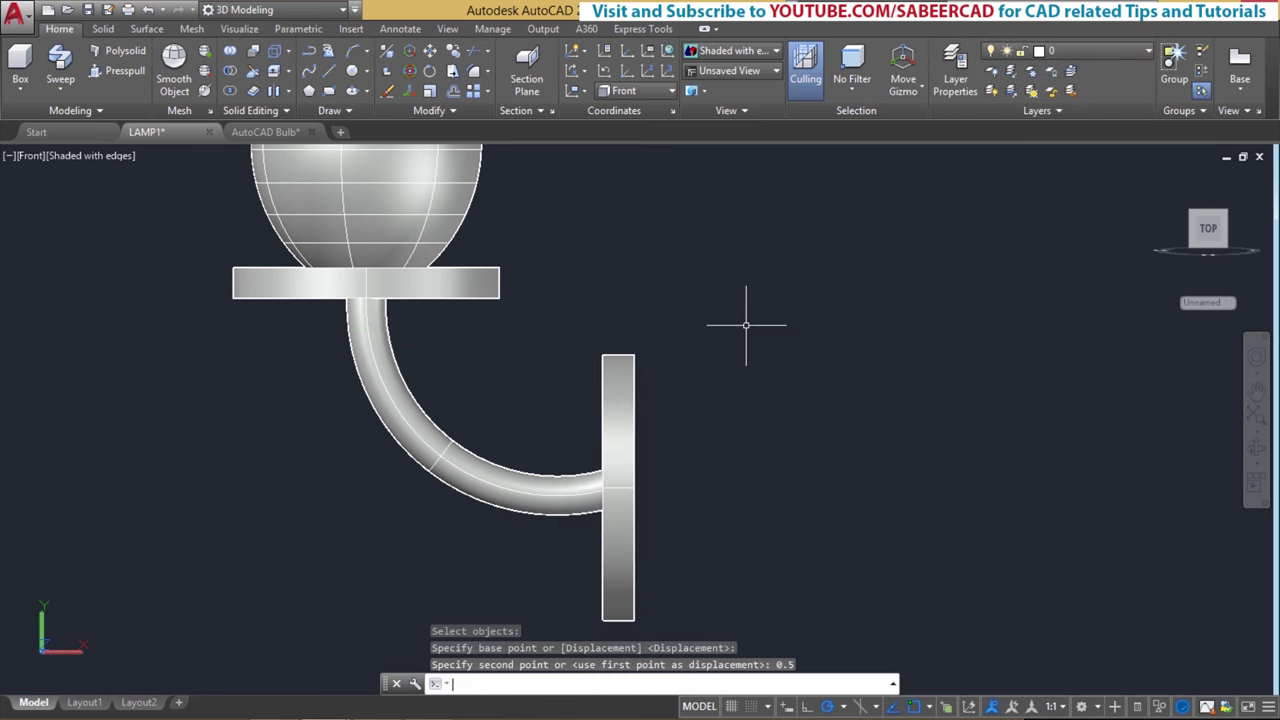
Step: Move the arm and upright disc together 0.5 upward into the base disc
scroll(626, 484, "up", 5)
scroll(626, 484, "down", 5)
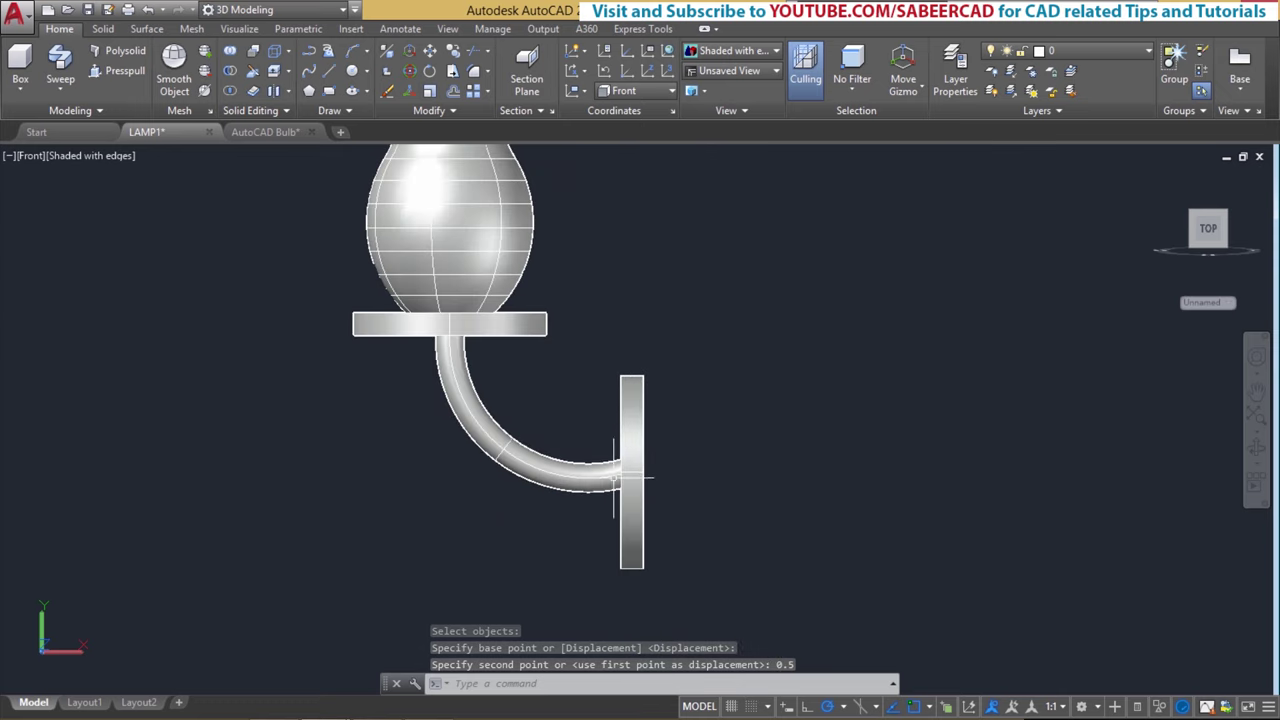
scroll(623, 472, "up", 3)
scroll(612, 474, "down", 3)
scroll(607, 472, "up", 2)
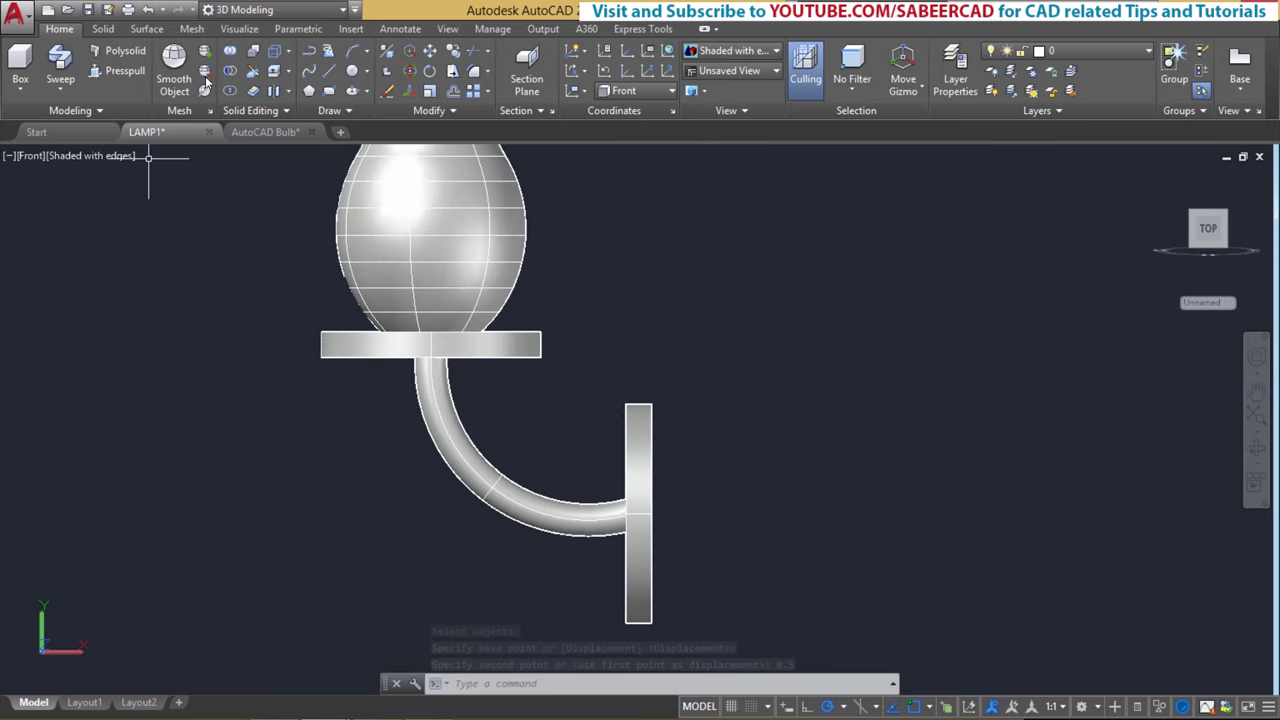
left_click(429, 51)
left_click(706, 440)
left_click(494, 576)
key("Return")
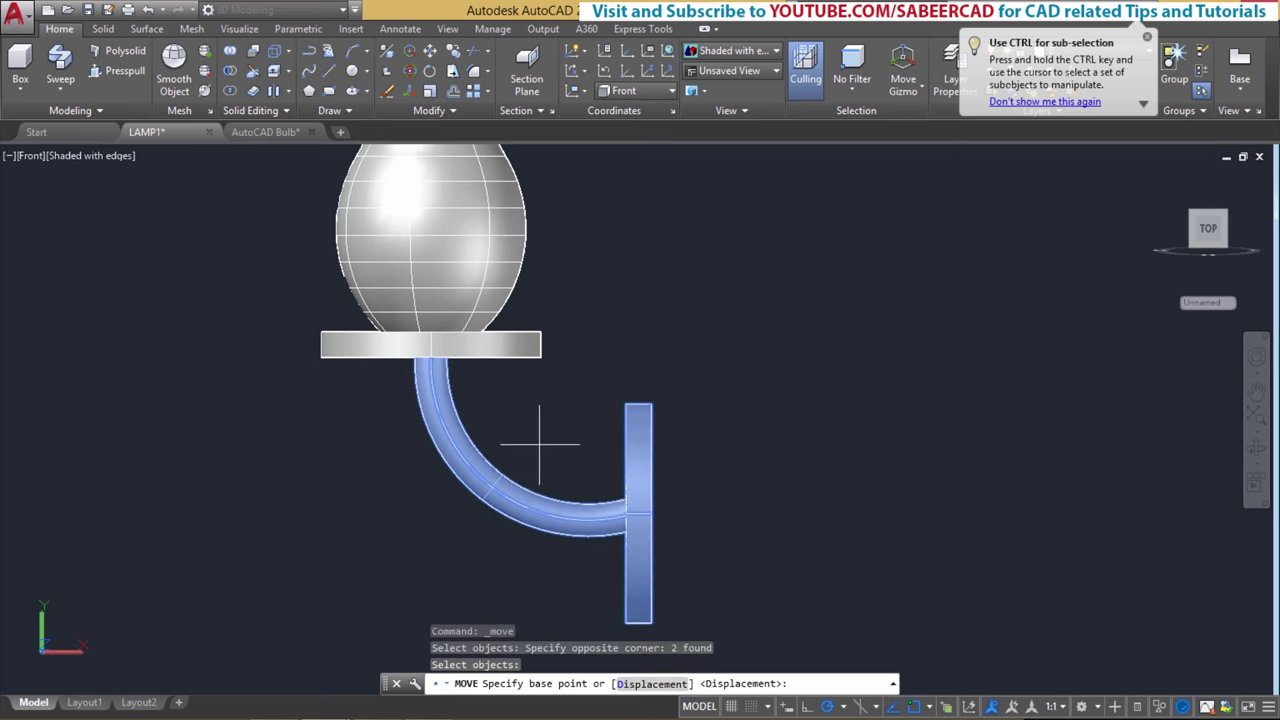
scroll(529, 429, "up", 1)
left_click(536, 426)
scroll(543, 420, "up", 1)
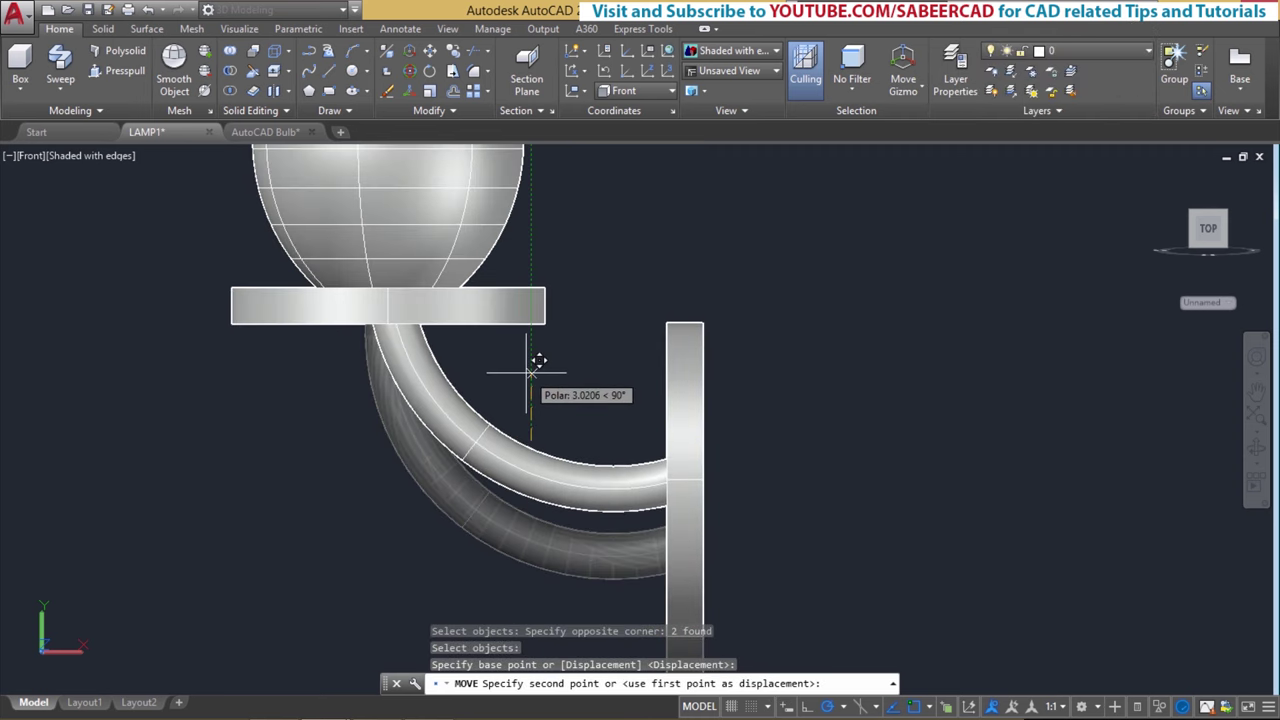
type("0")
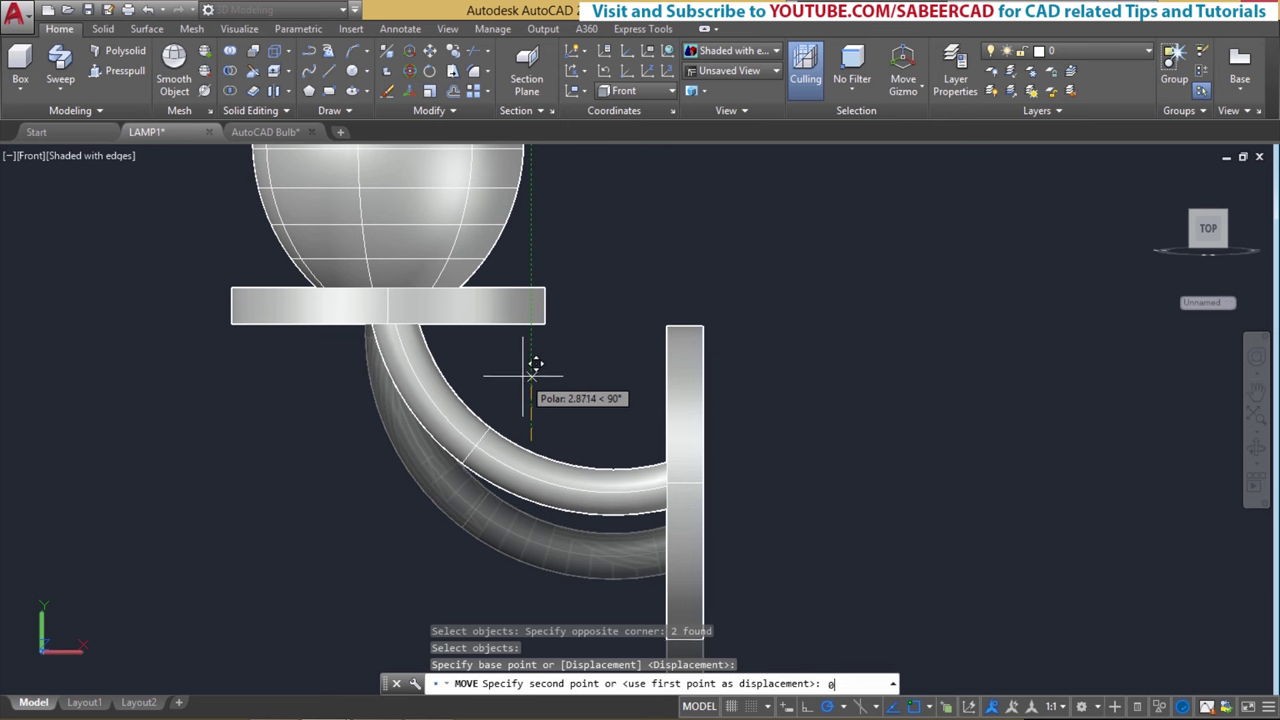
type(".5")
key("Return")
Step: Display the model in 2D Wireframe and union the base disc, curved arm and upright disc into one solid
left_click(95, 155)
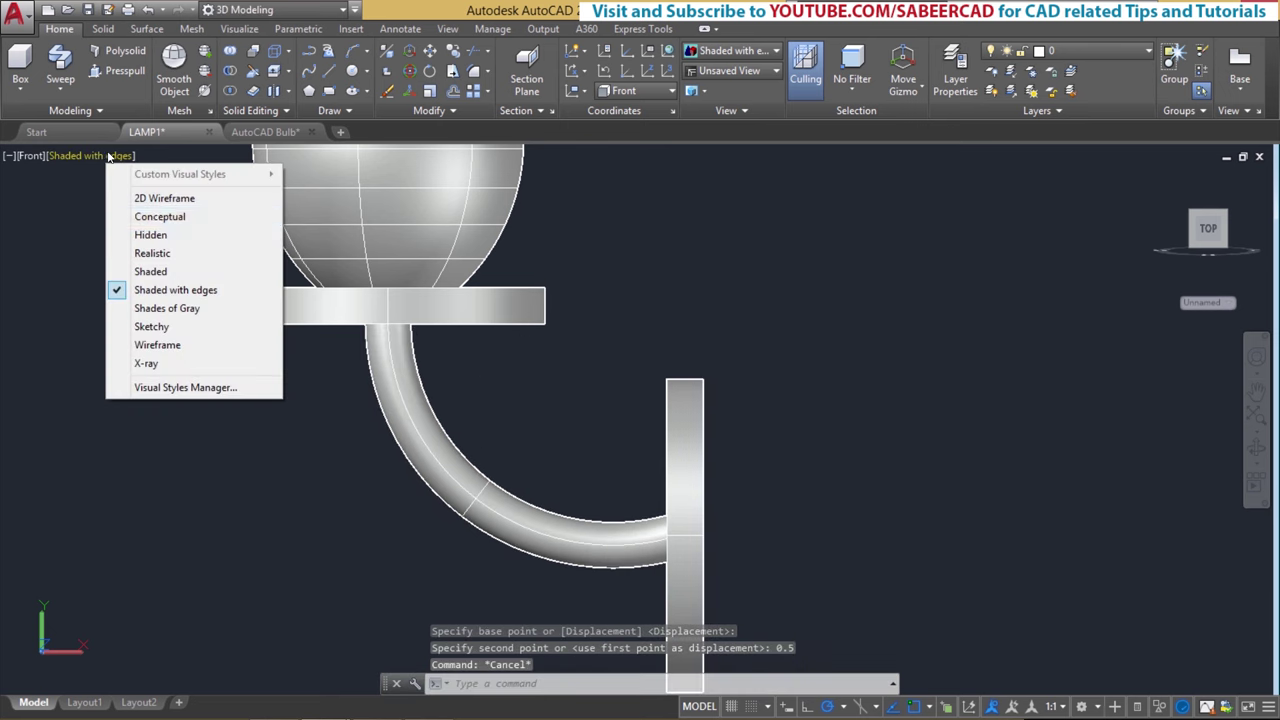
left_click(165, 198)
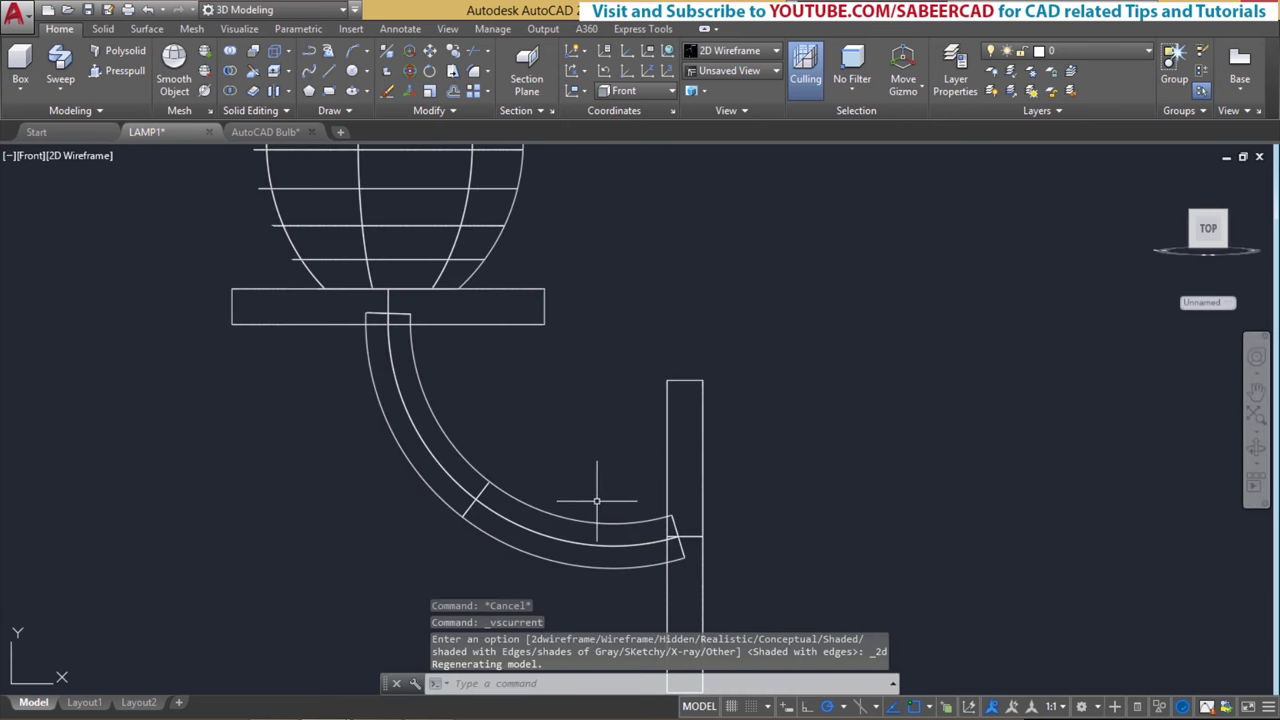
scroll(579, 531, "down", 2)
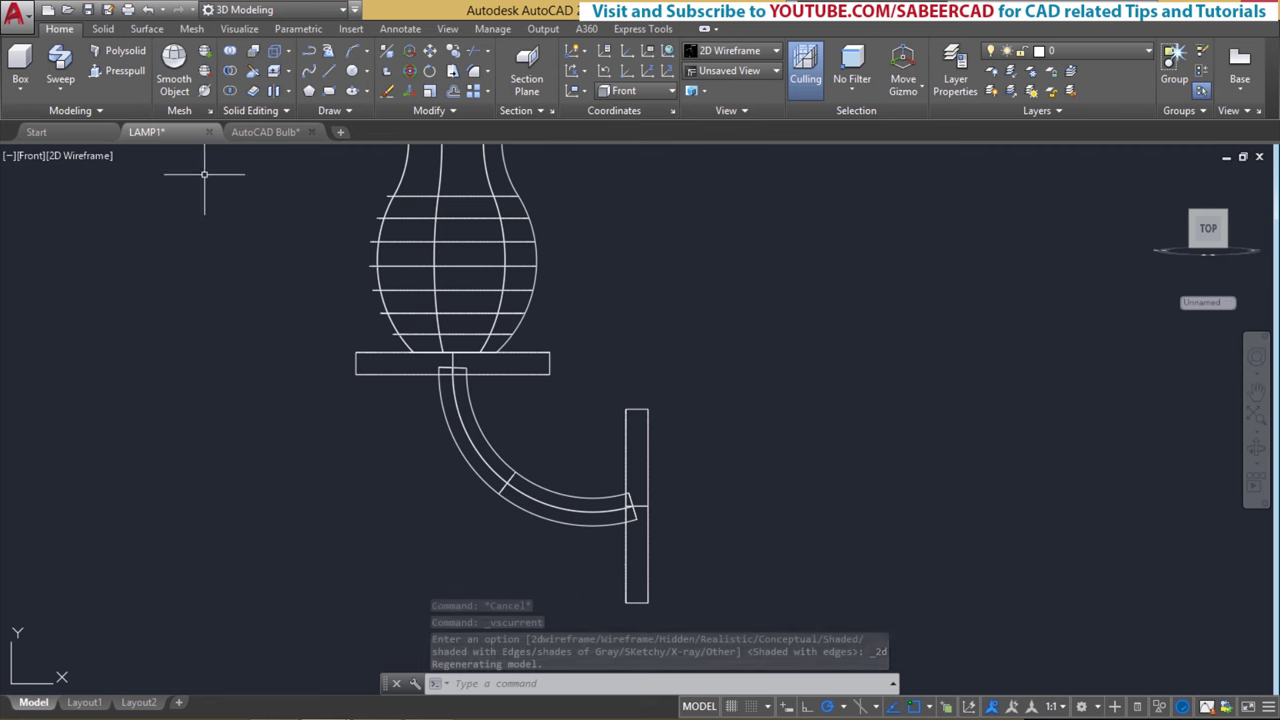
left_click(230, 50)
left_click(535, 373)
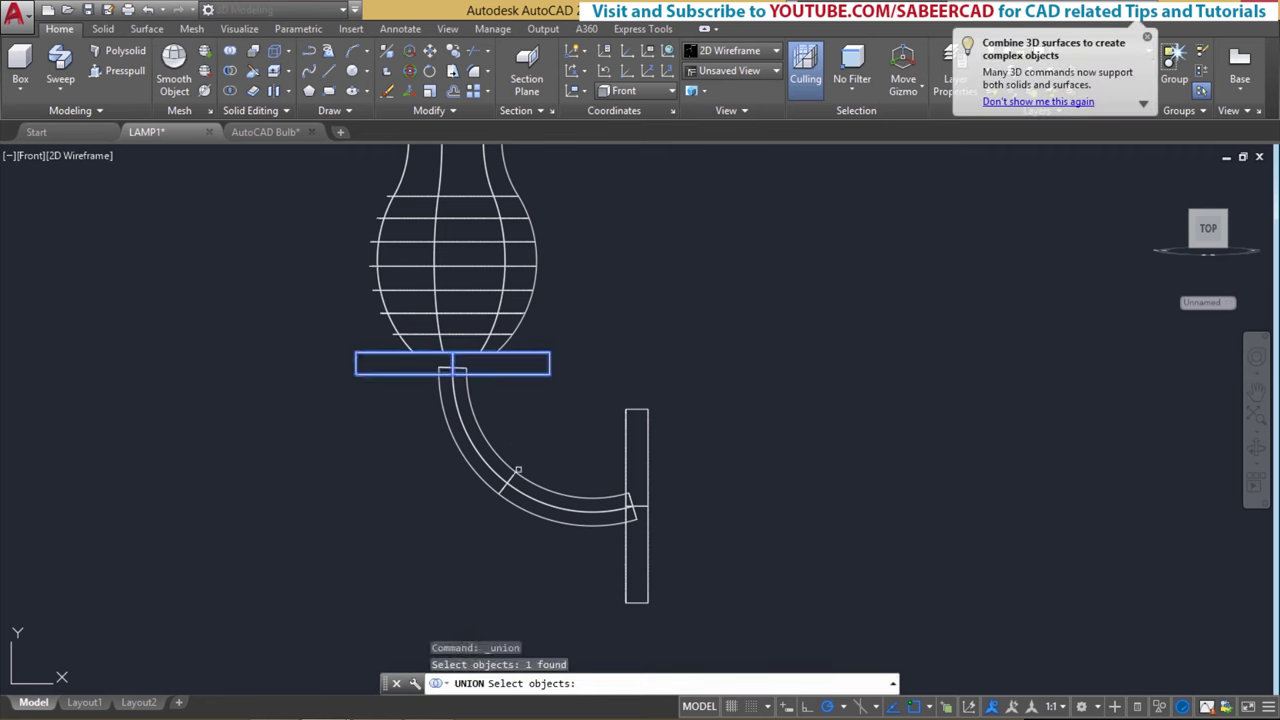
left_click(520, 477)
left_click(628, 461)
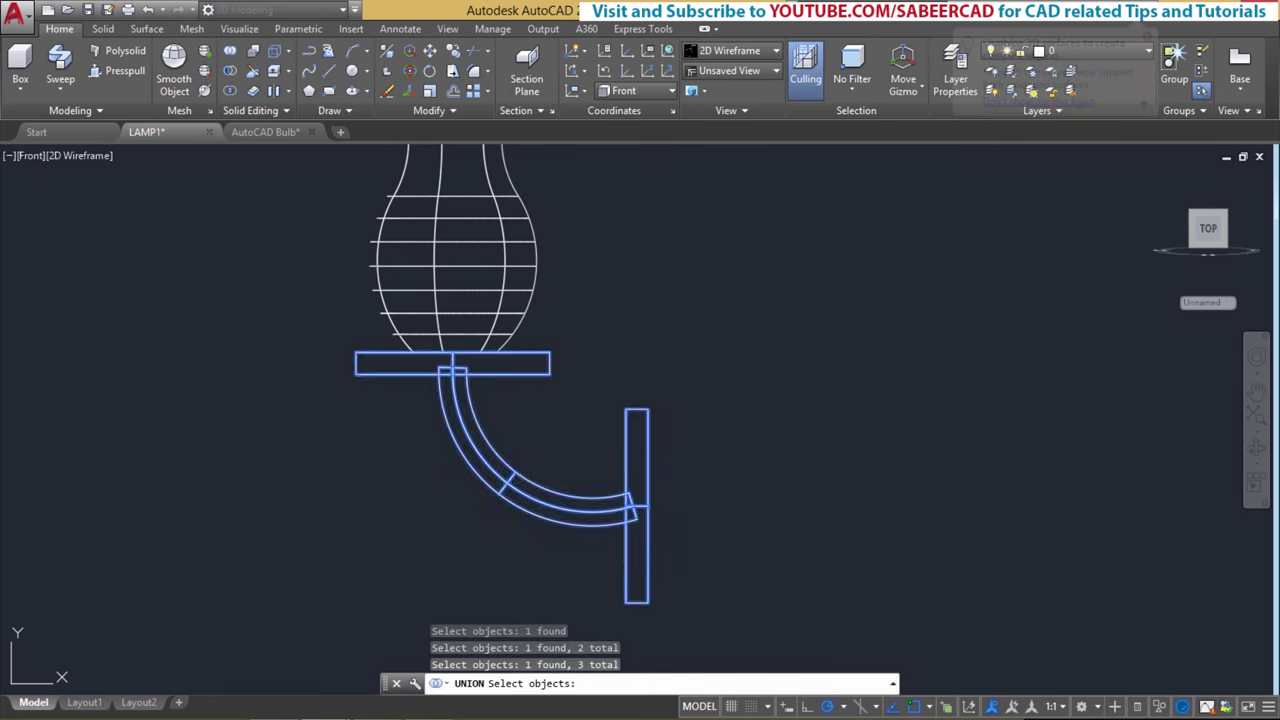
key("Return")
scroll(600, 522, "up", 4)
scroll(531, 508, "down", 6)
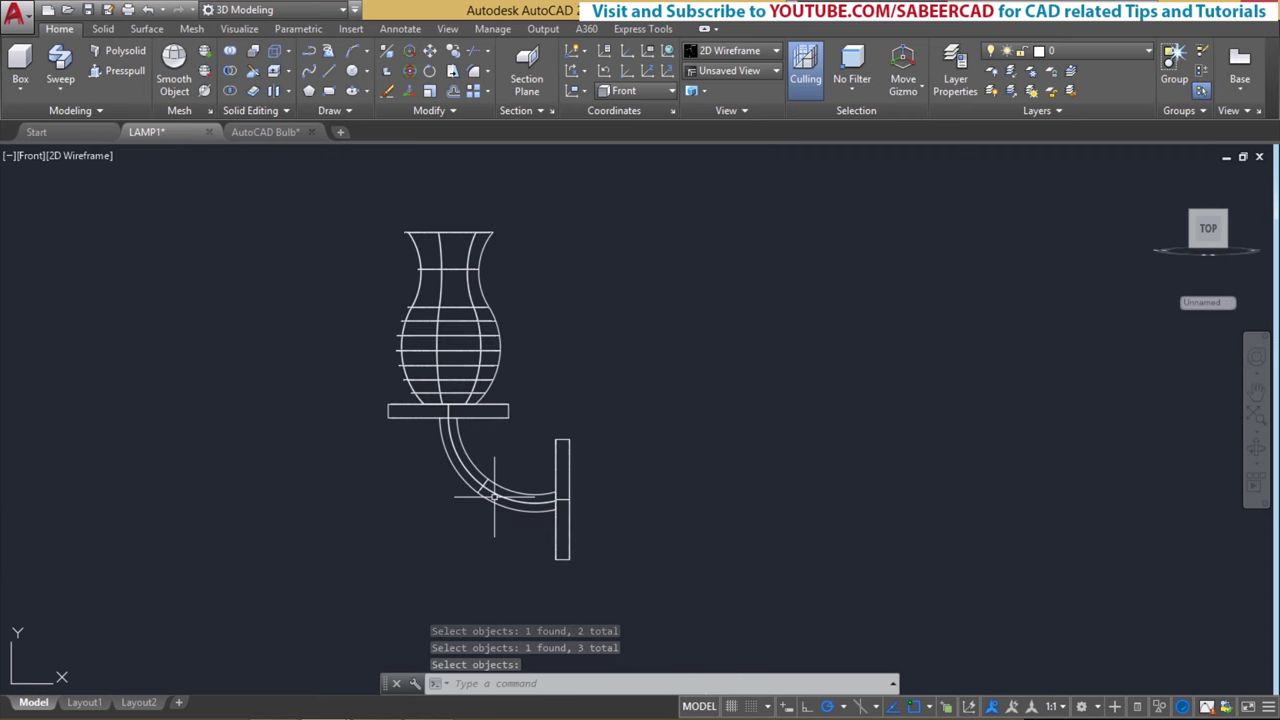
scroll(494, 495, "up", 2)
Step: Show the lamp in the SW Isometric view with the Shaded with edges visual style
left_click(28, 155)
left_click(70, 308)
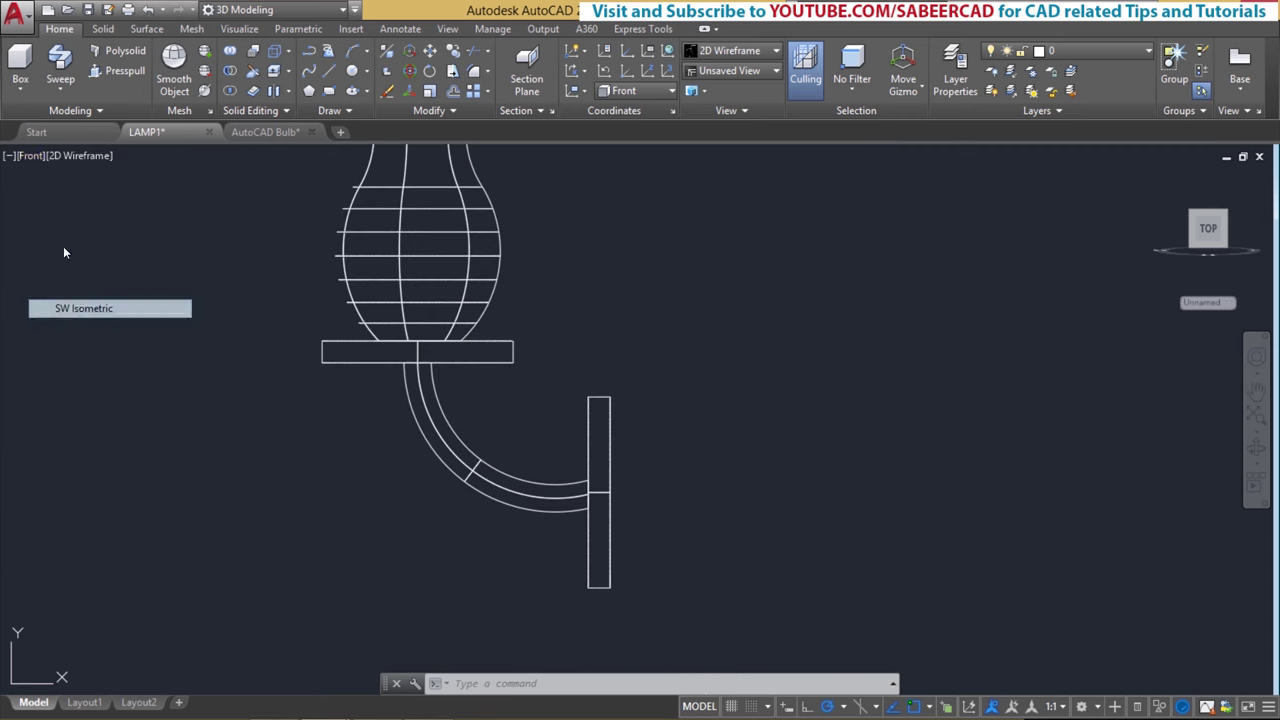
scroll(553, 487, "up", 1)
left_click(115, 155)
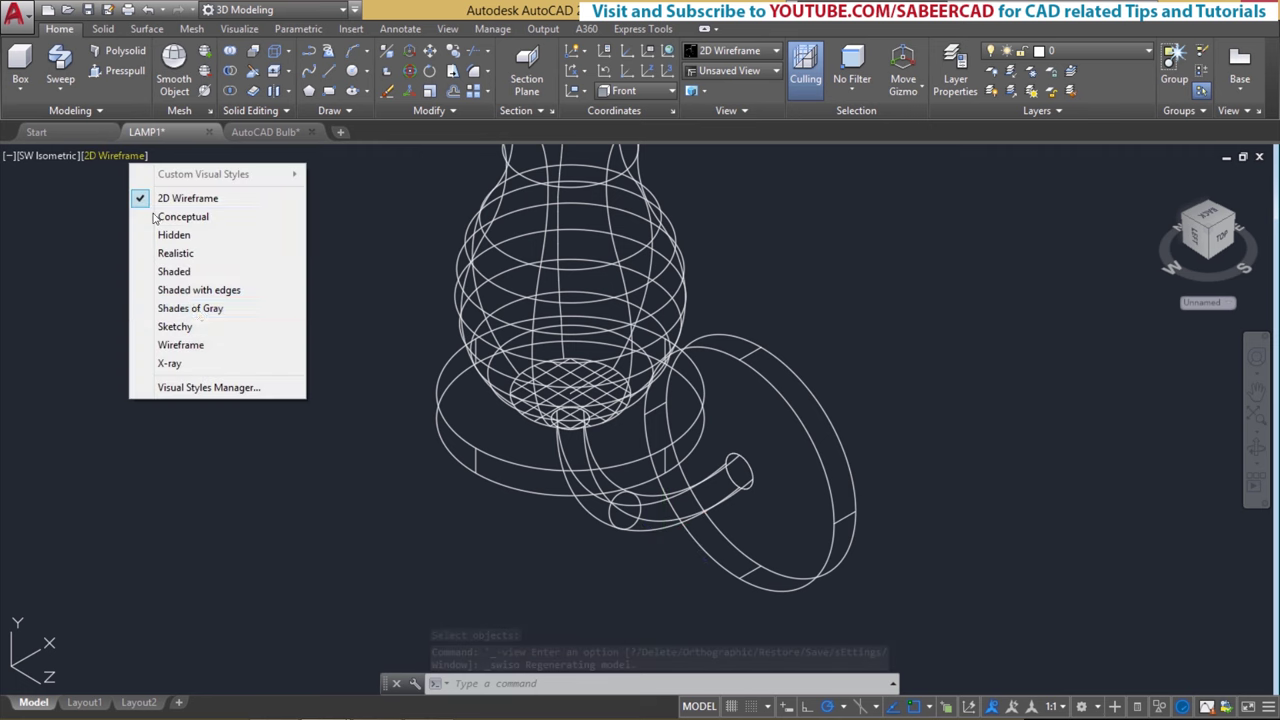
left_click(199, 290)
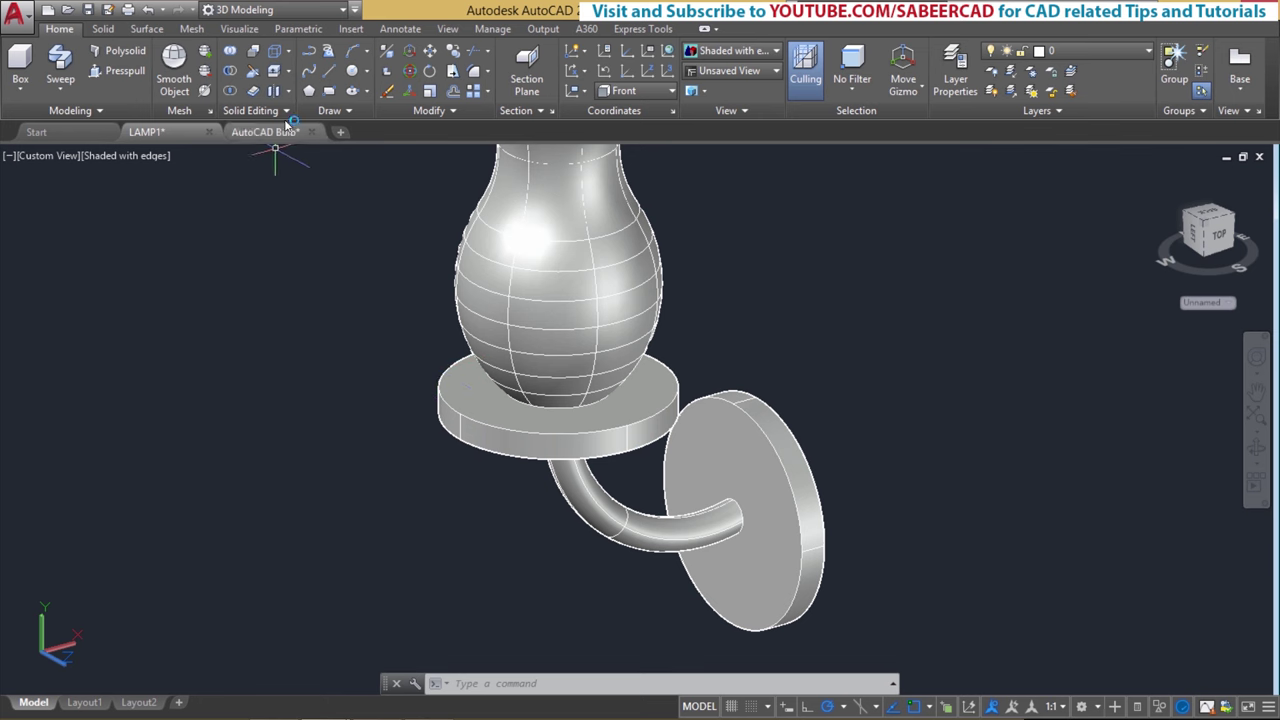
Step: Fillet the base disc's upper and lower rims and the upright disc's arm-side rim with radius 1
left_click(387, 90)
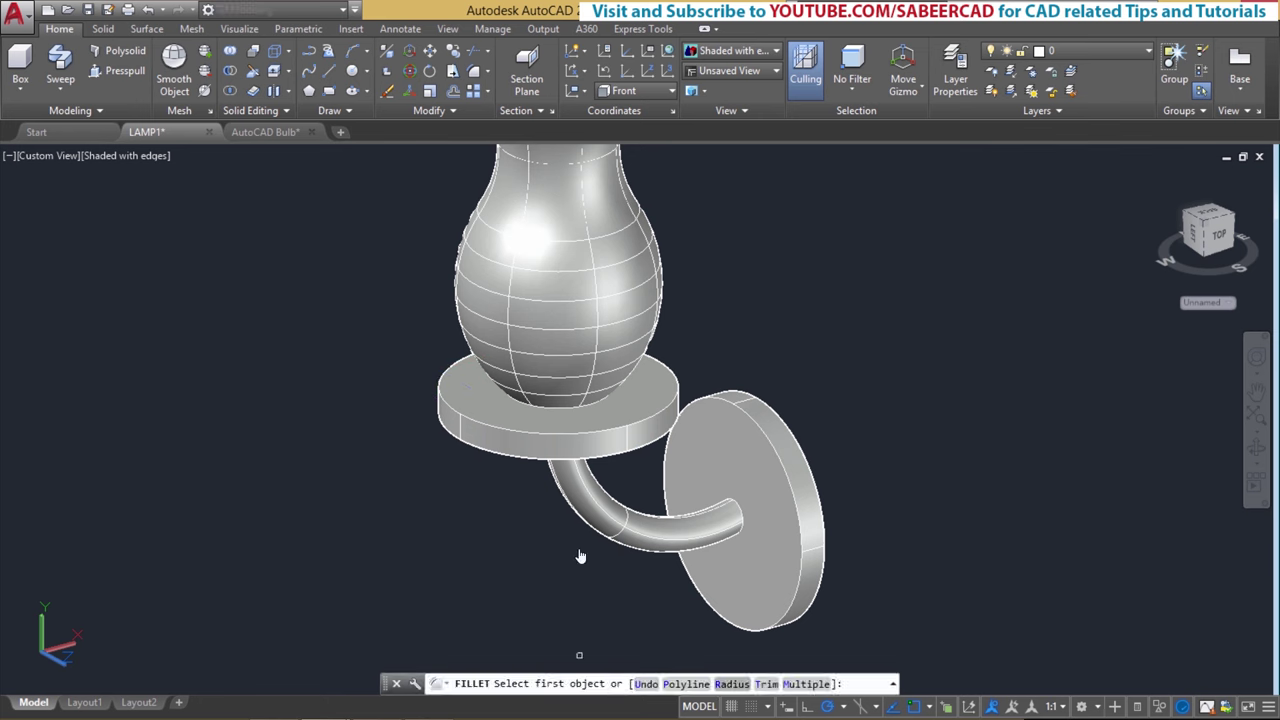
type("r")
key("Return")
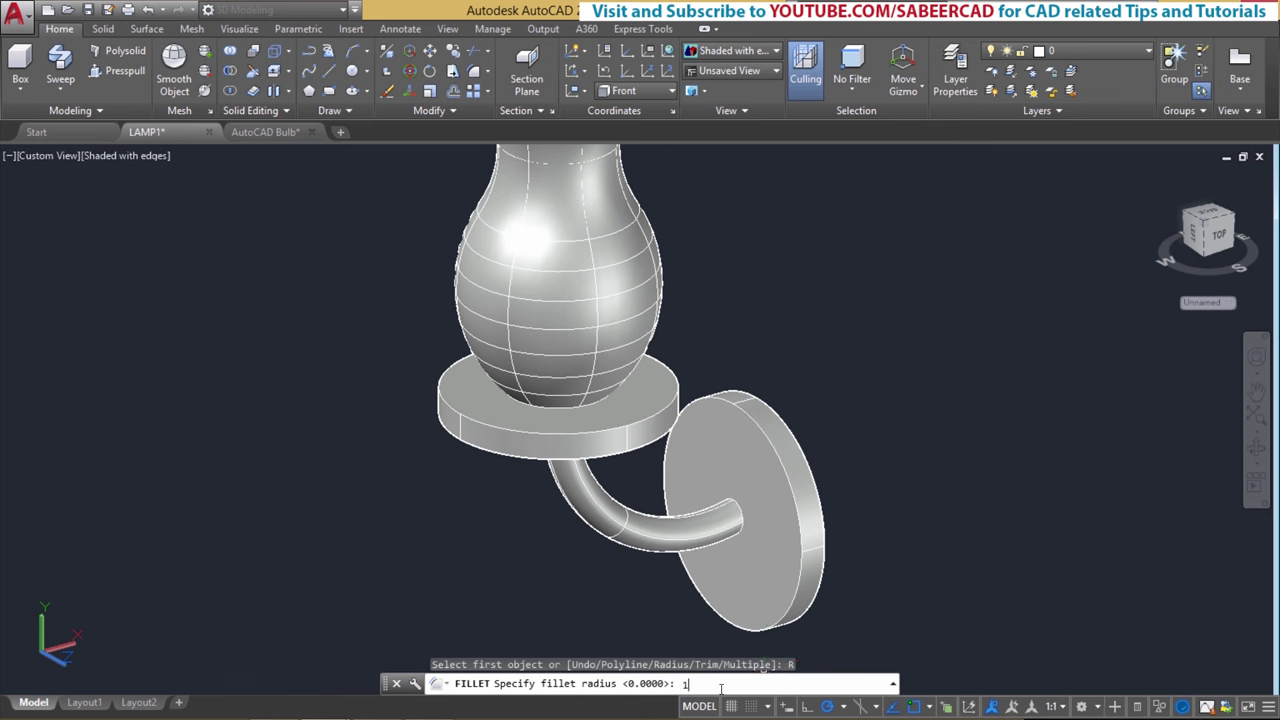
type("1")
key("Return")
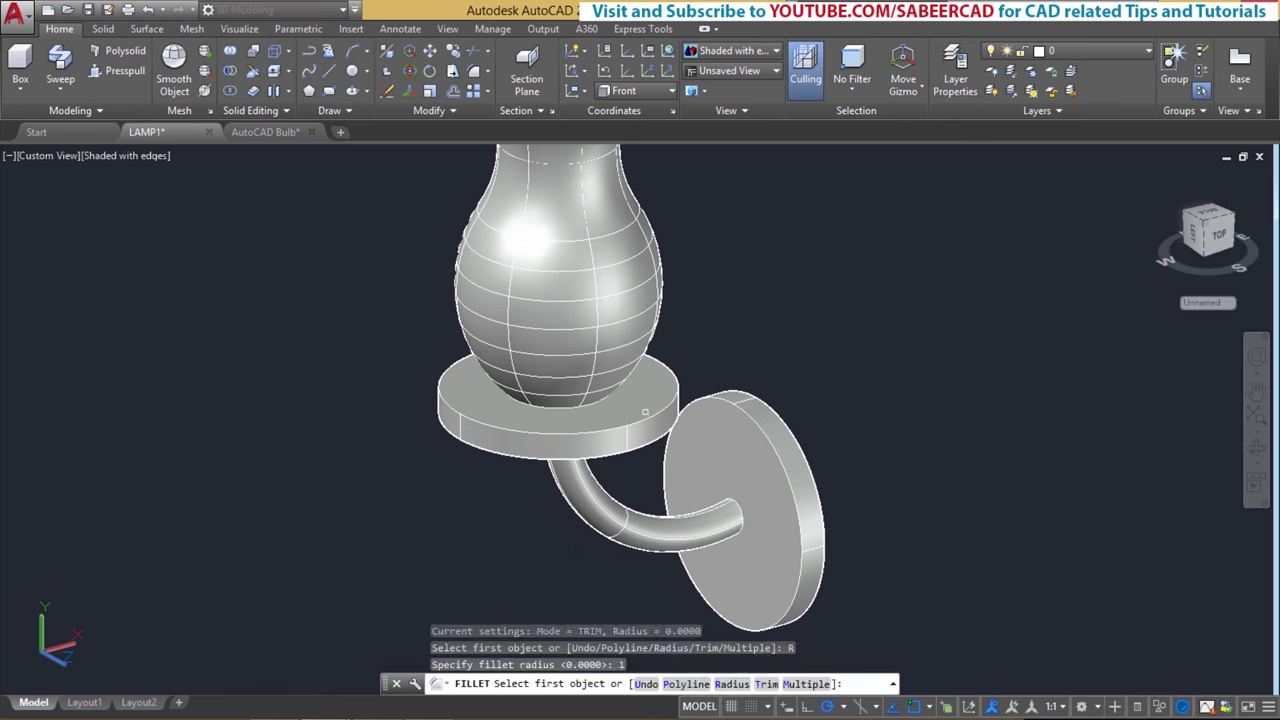
left_click(676, 392)
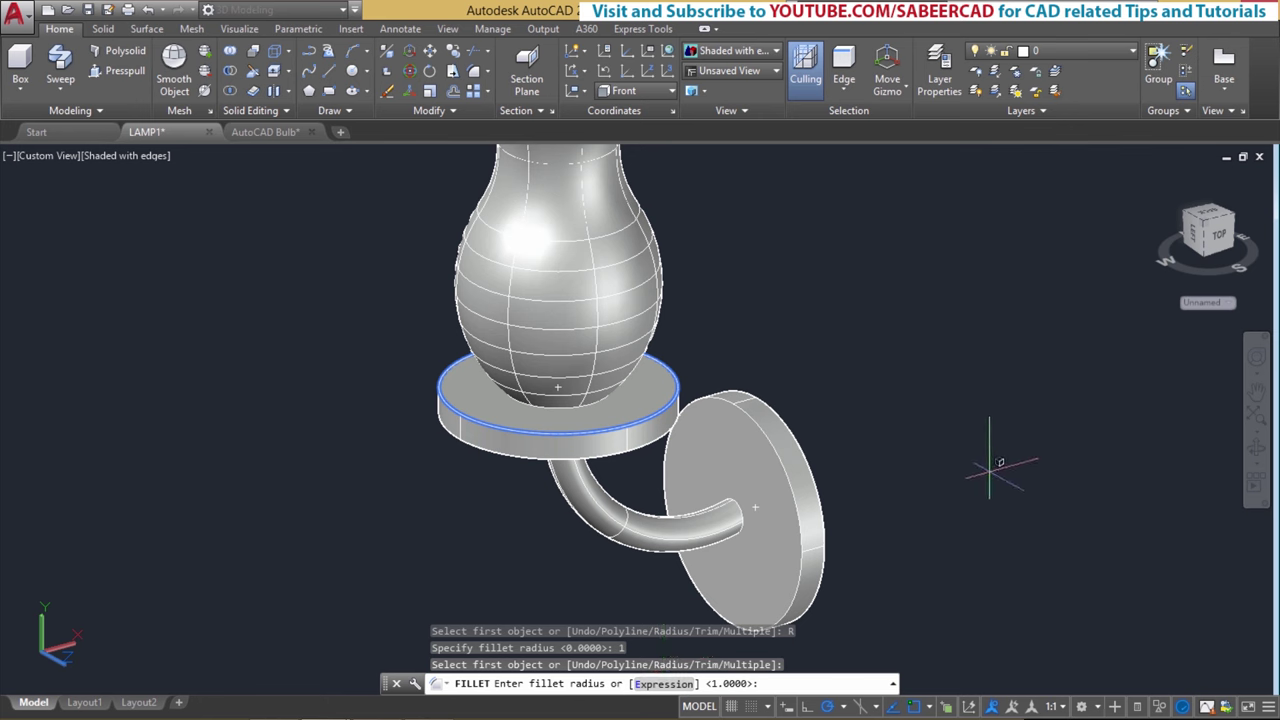
key("Return")
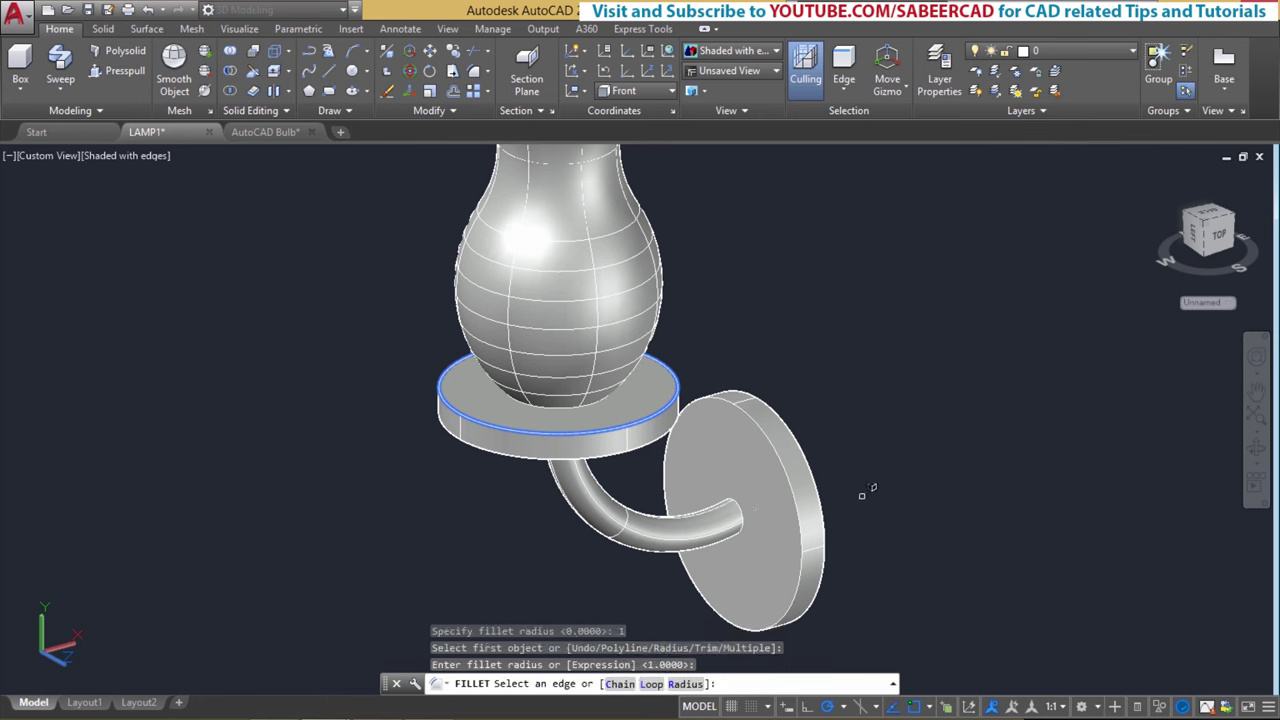
left_click(659, 434)
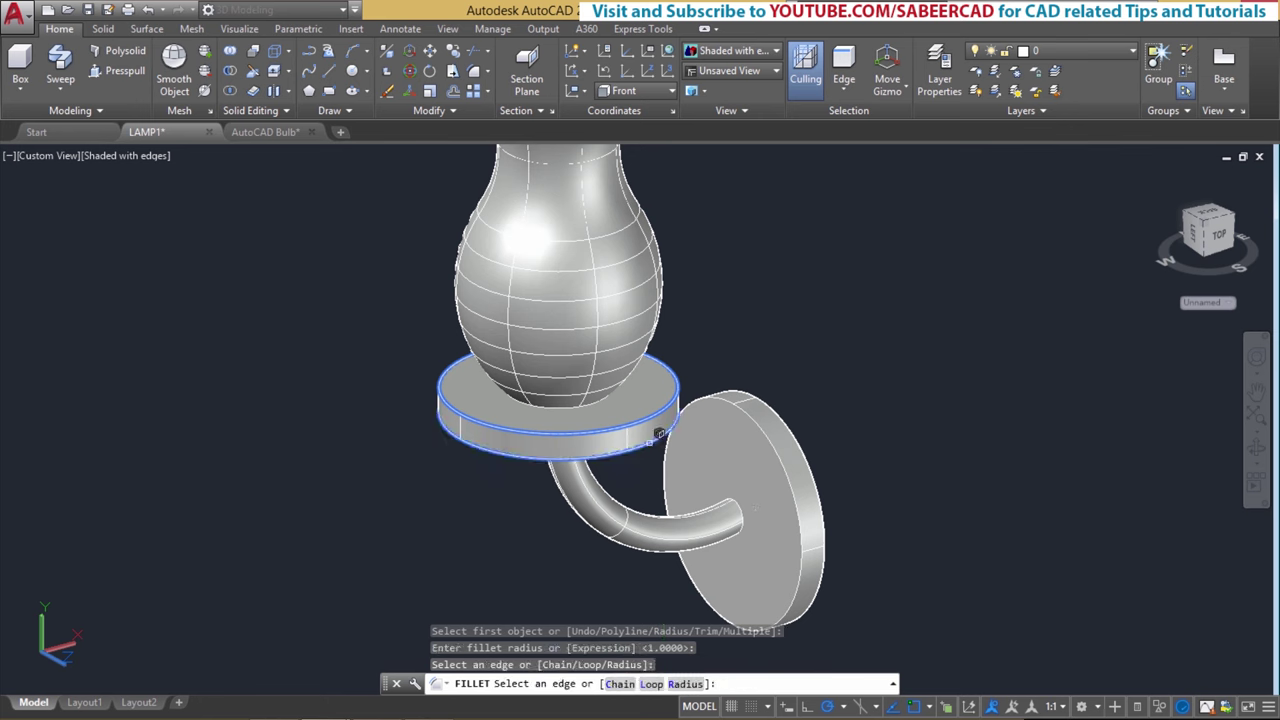
left_click(780, 444)
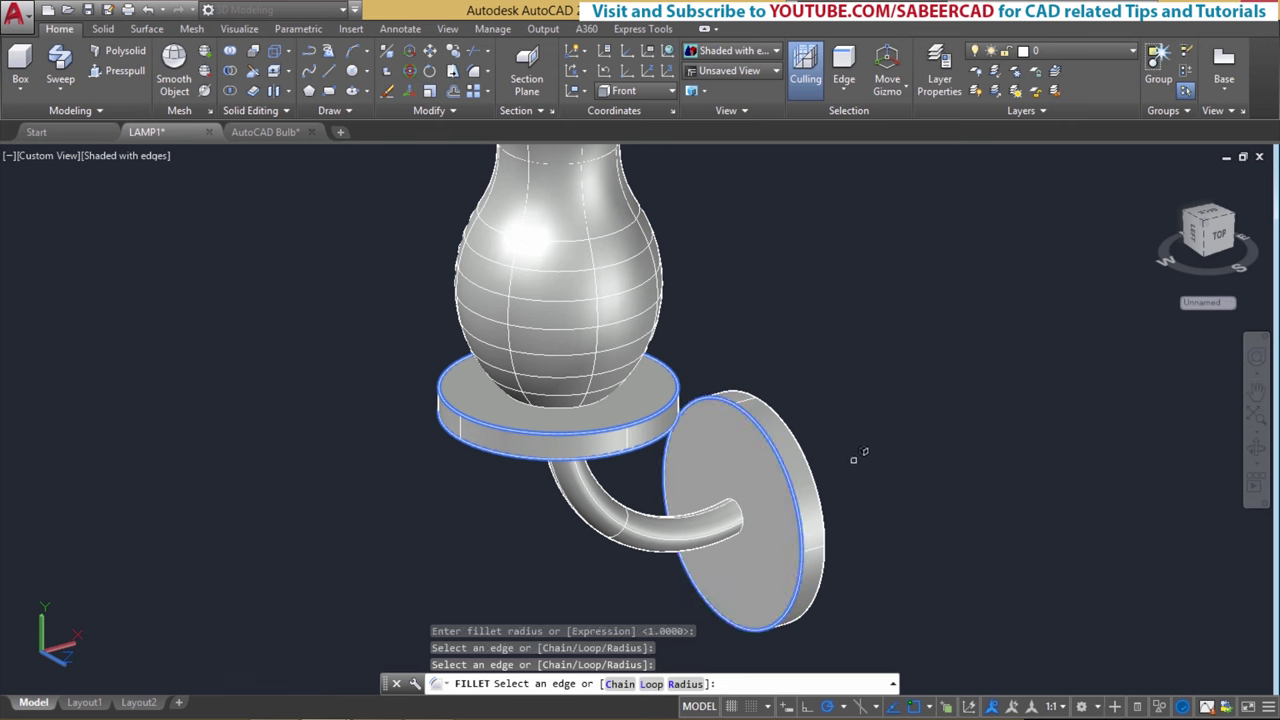
key("Return")
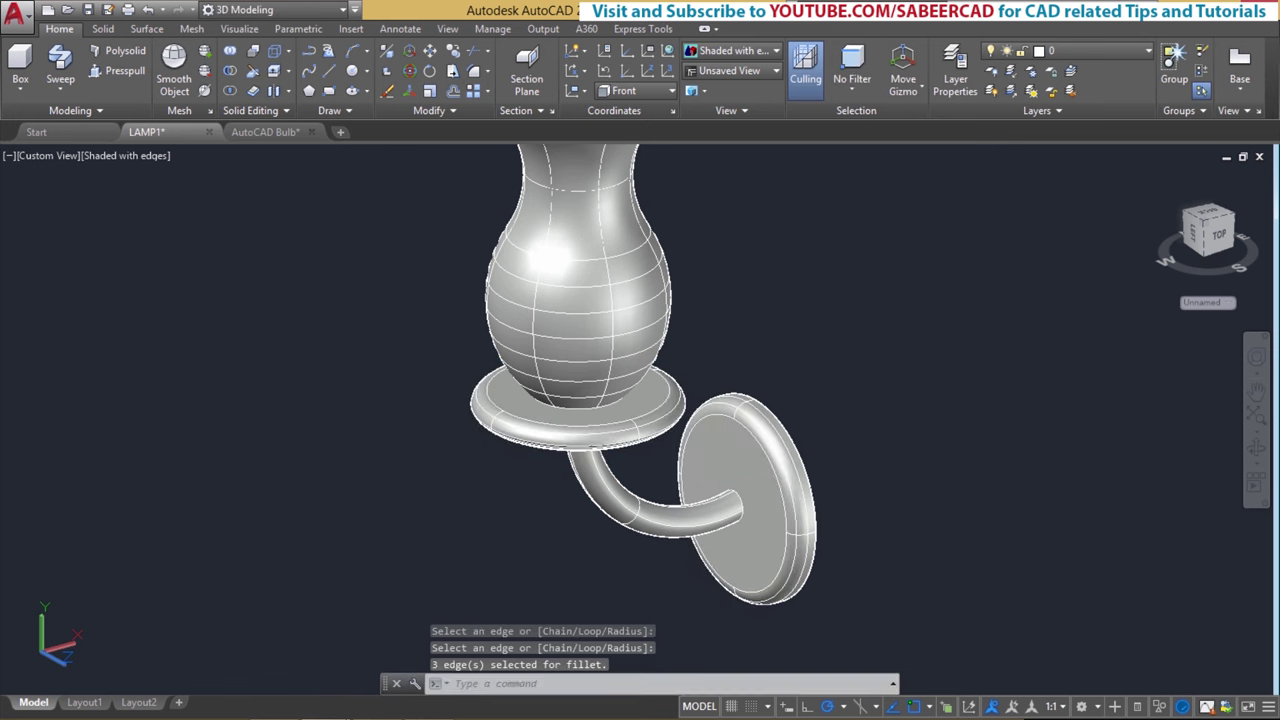
Step: Examine the filleted lamp from several angles, including the back face of the upright disc
middle_click_drag(808, 363, 603, 446, "shift")
scroll(683, 468, "down", 3)
scroll(683, 468, "up", 3)
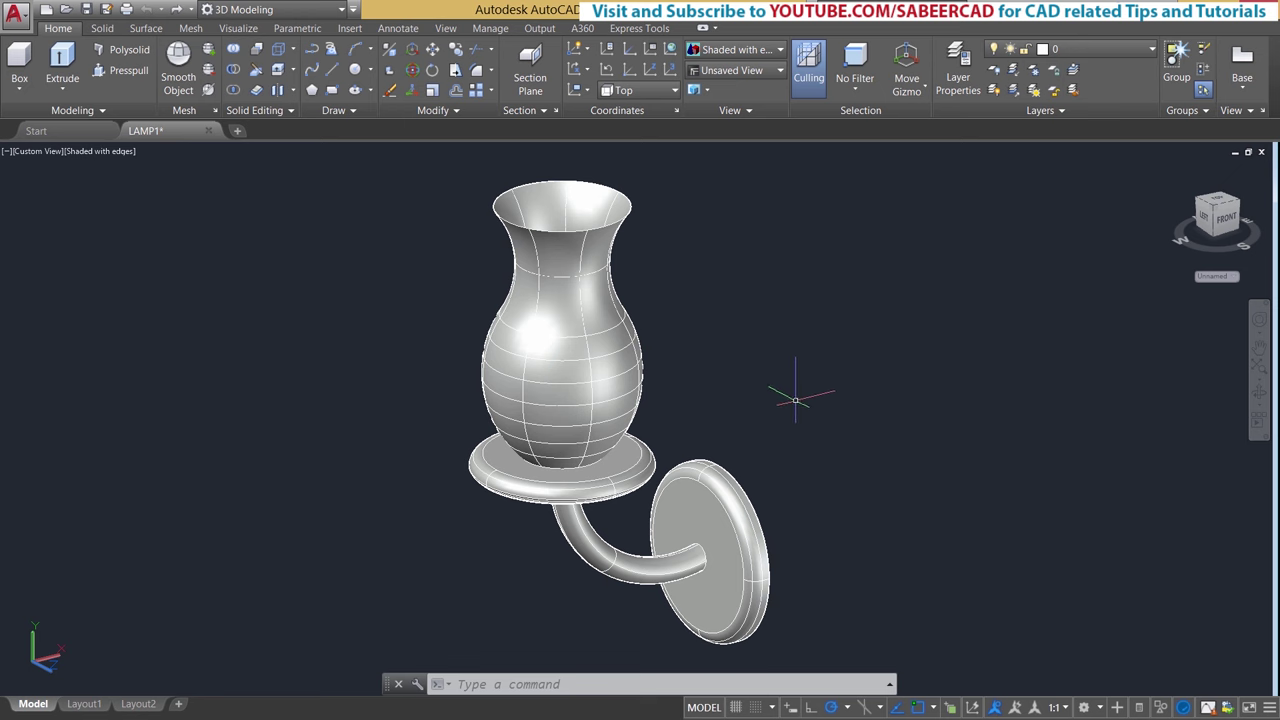
middle_click_drag(700, 520, 646, 491, "shift")
scroll(646, 491, "down", 3)
scroll(646, 491, "up", 2)
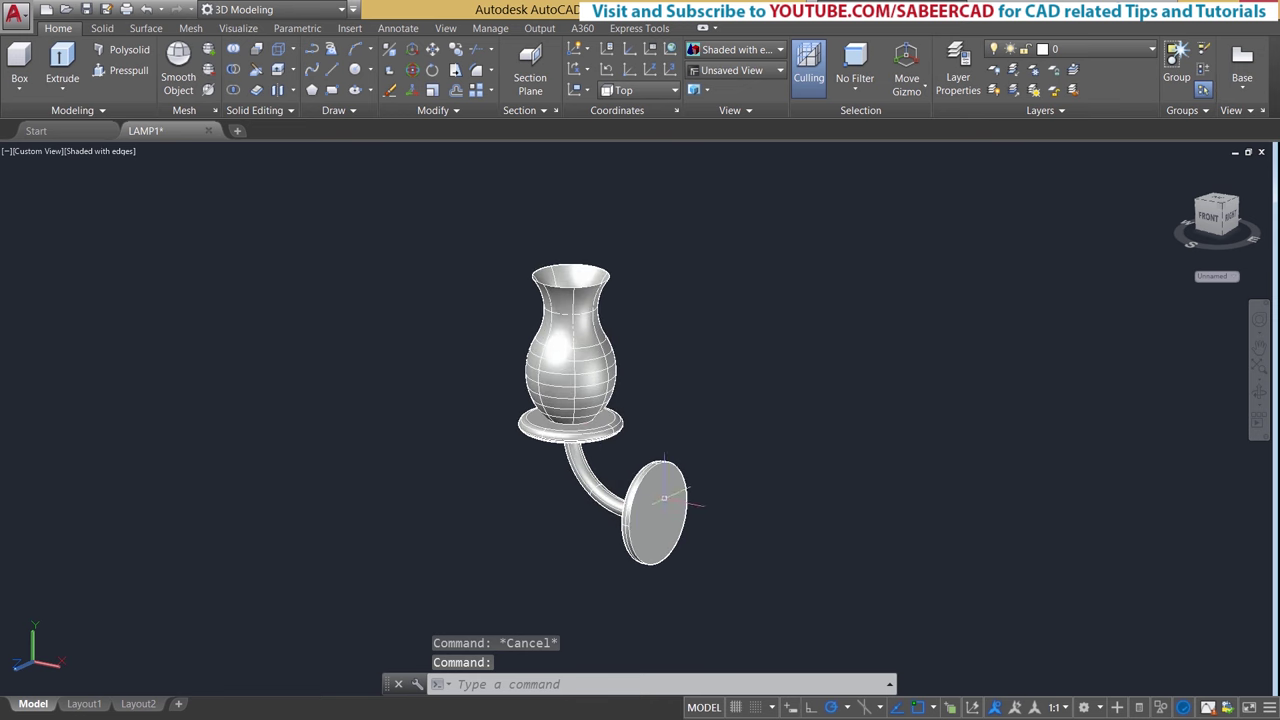
scroll(548, 465, "up", 5)
scroll(548, 465, "down", 4)
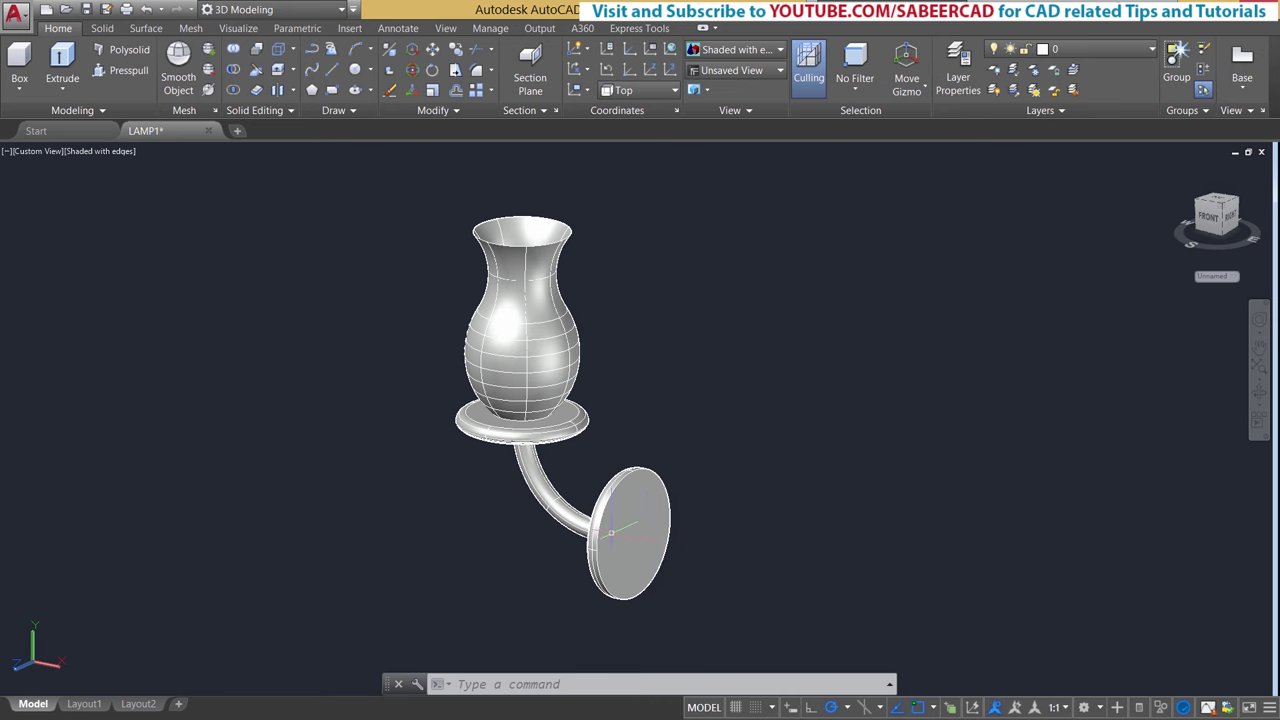
middle_click_drag(646, 535, 686, 552, "shift")
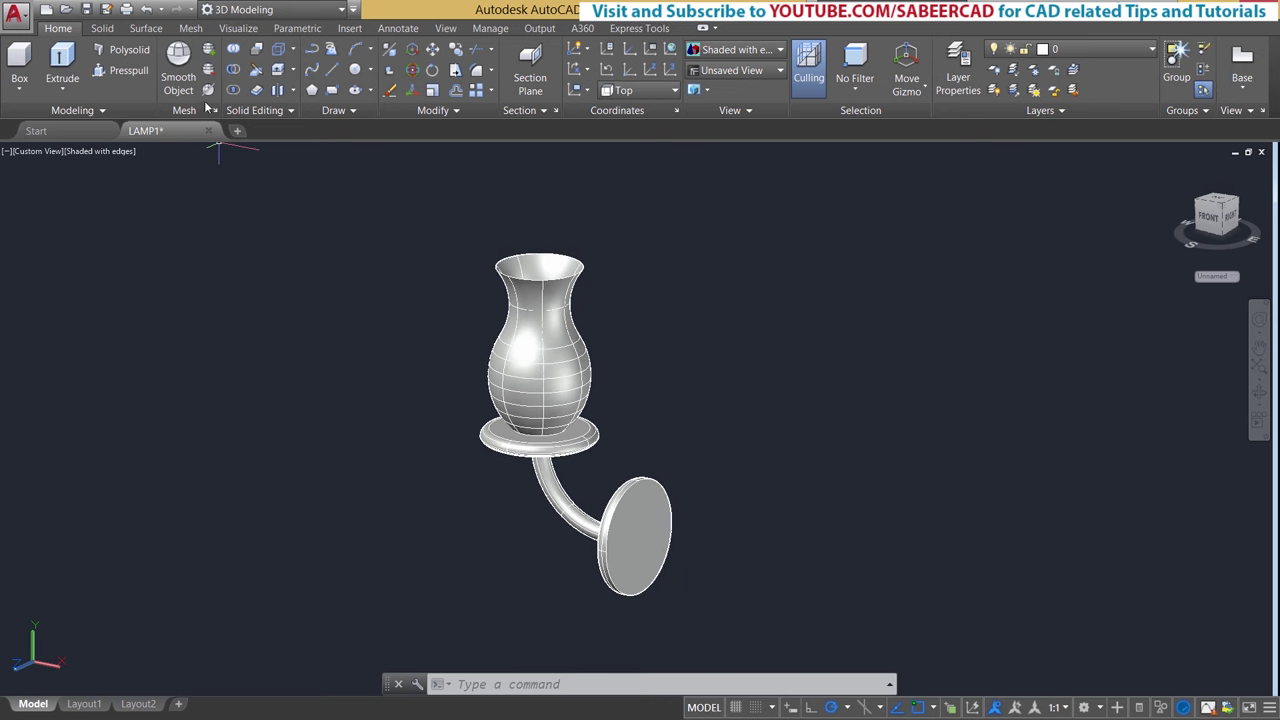
Step: Set the UCS to the Left orientation
left_click(238, 28)
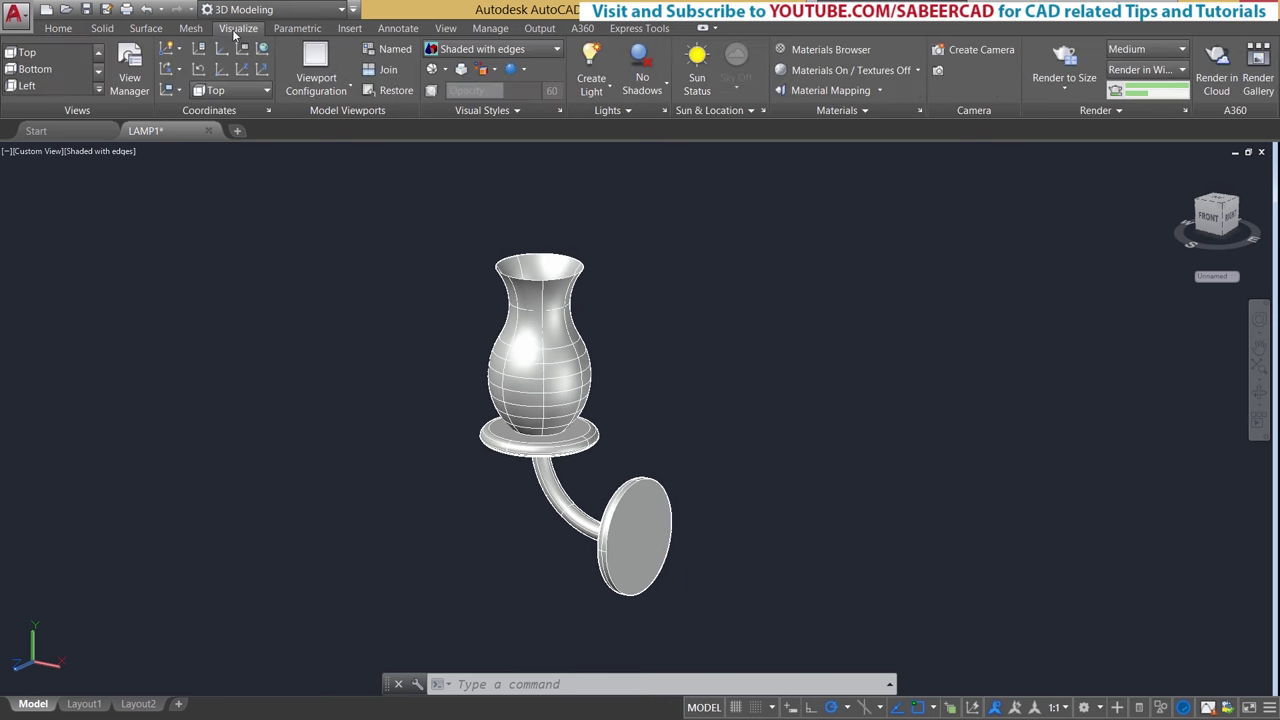
left_click(229, 90)
left_click(218, 170)
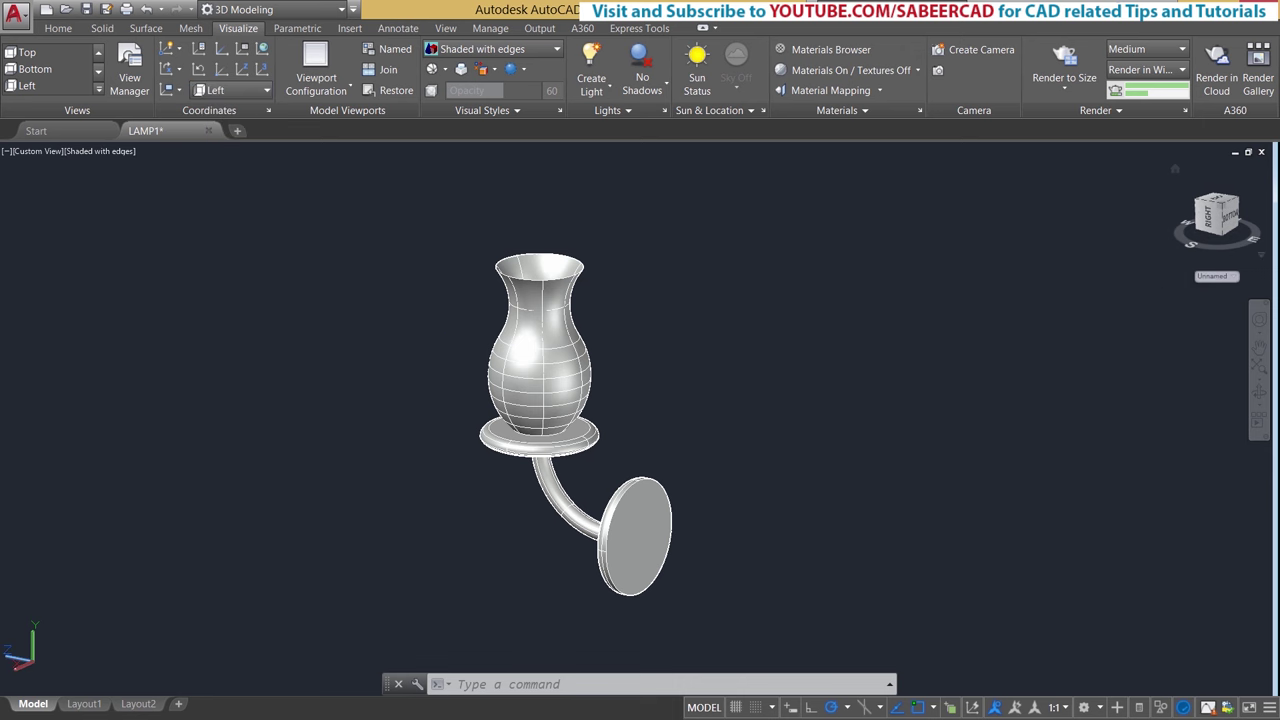
key("ctrl+z")
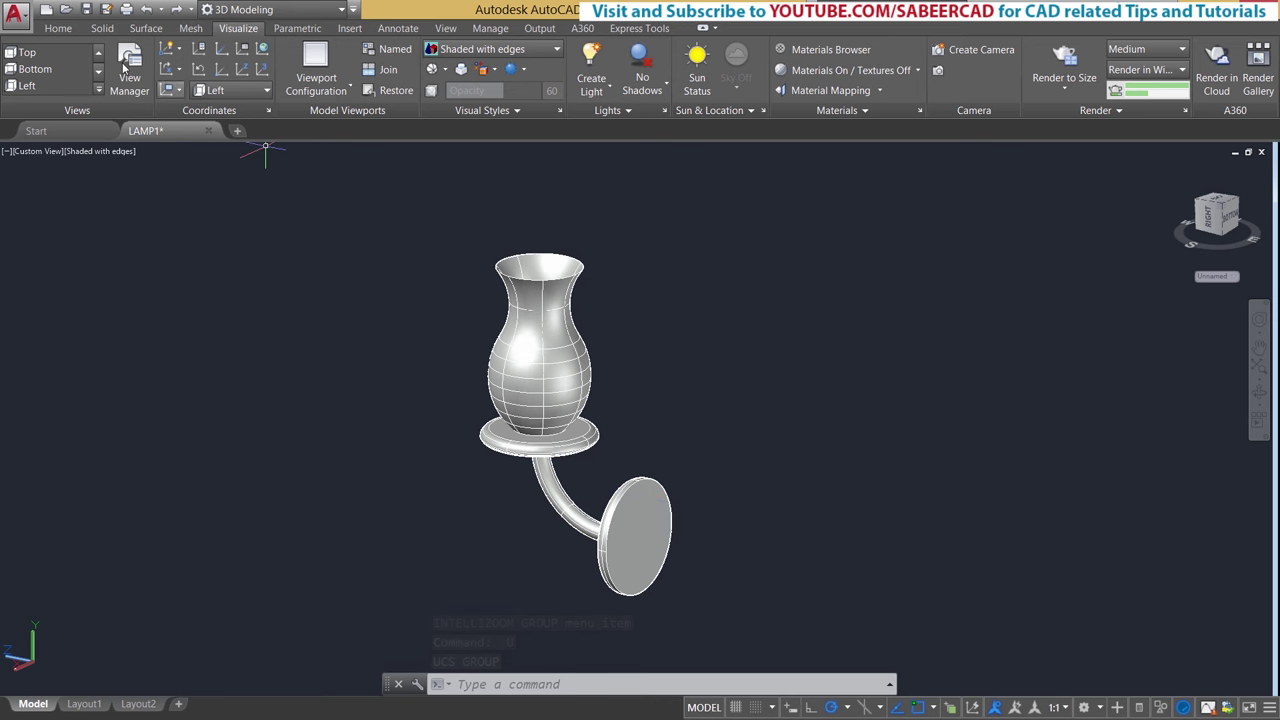
Step: Draw a large rectangle from the centre of the upright disc's back face, extending well beyond the lamp
left_click(58, 28)
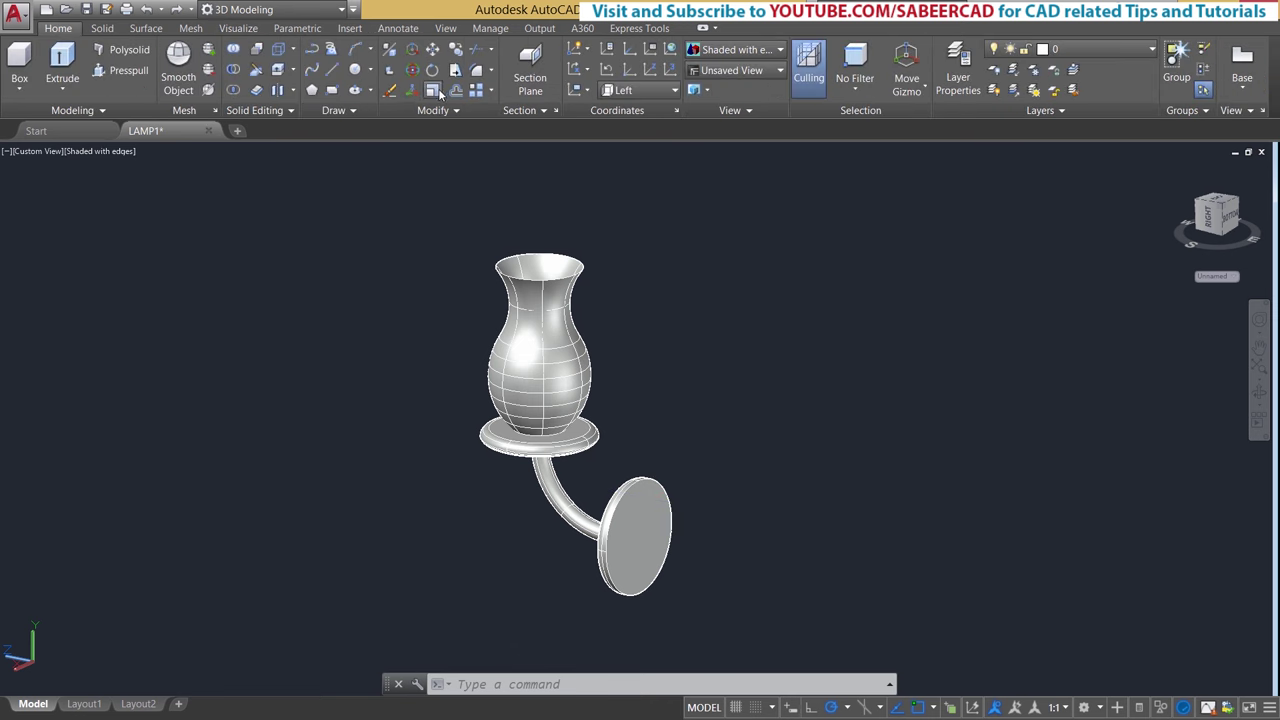
left_click(332, 90)
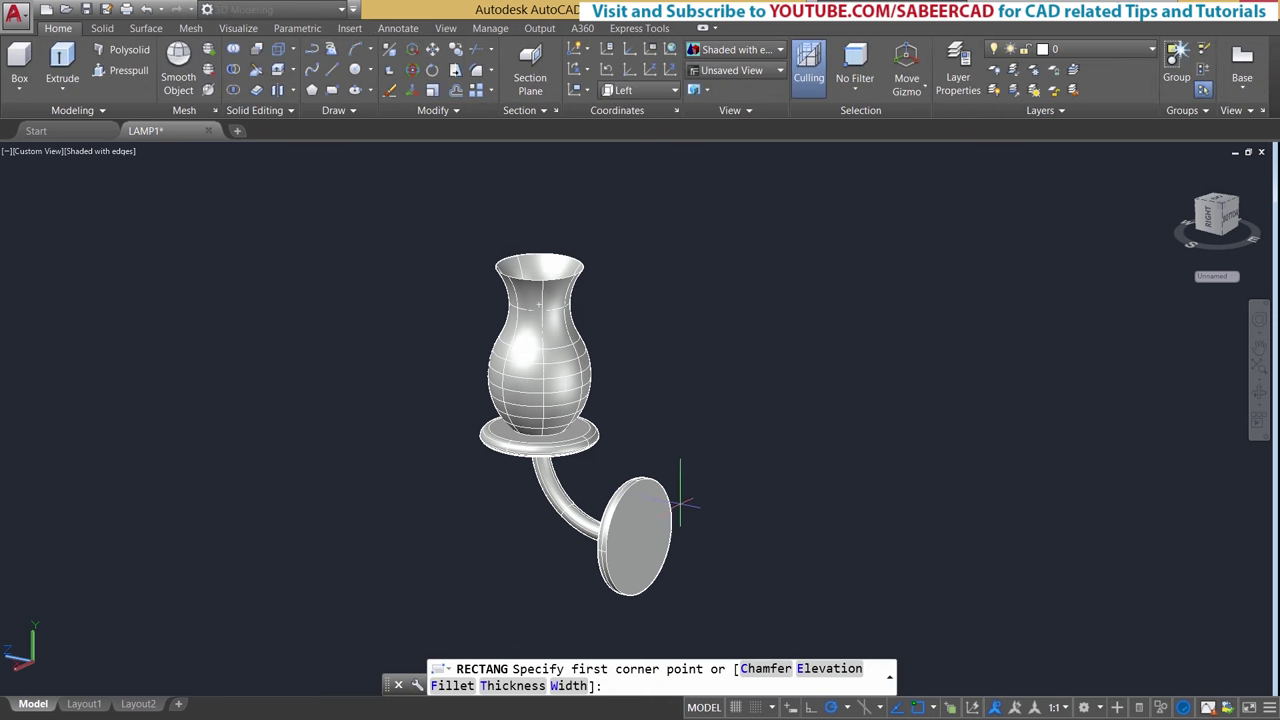
left_click(676, 500)
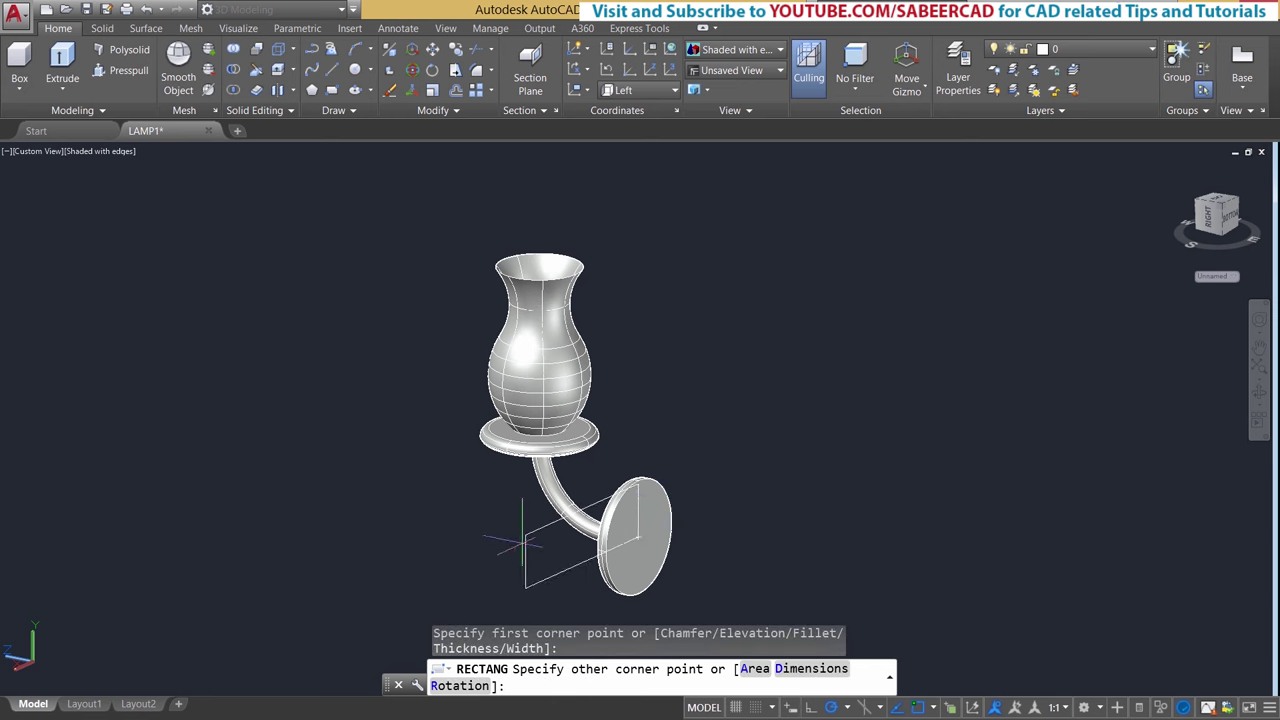
scroll(518, 570, "down", 4)
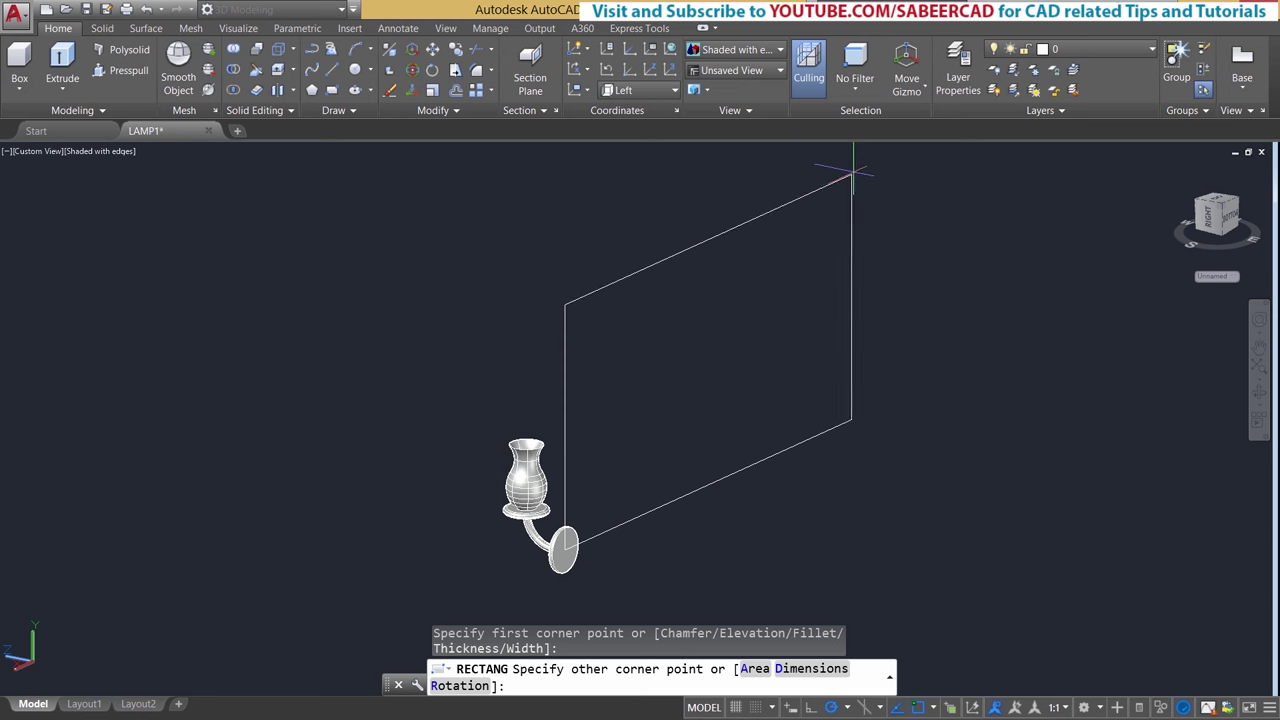
left_click(858, 165)
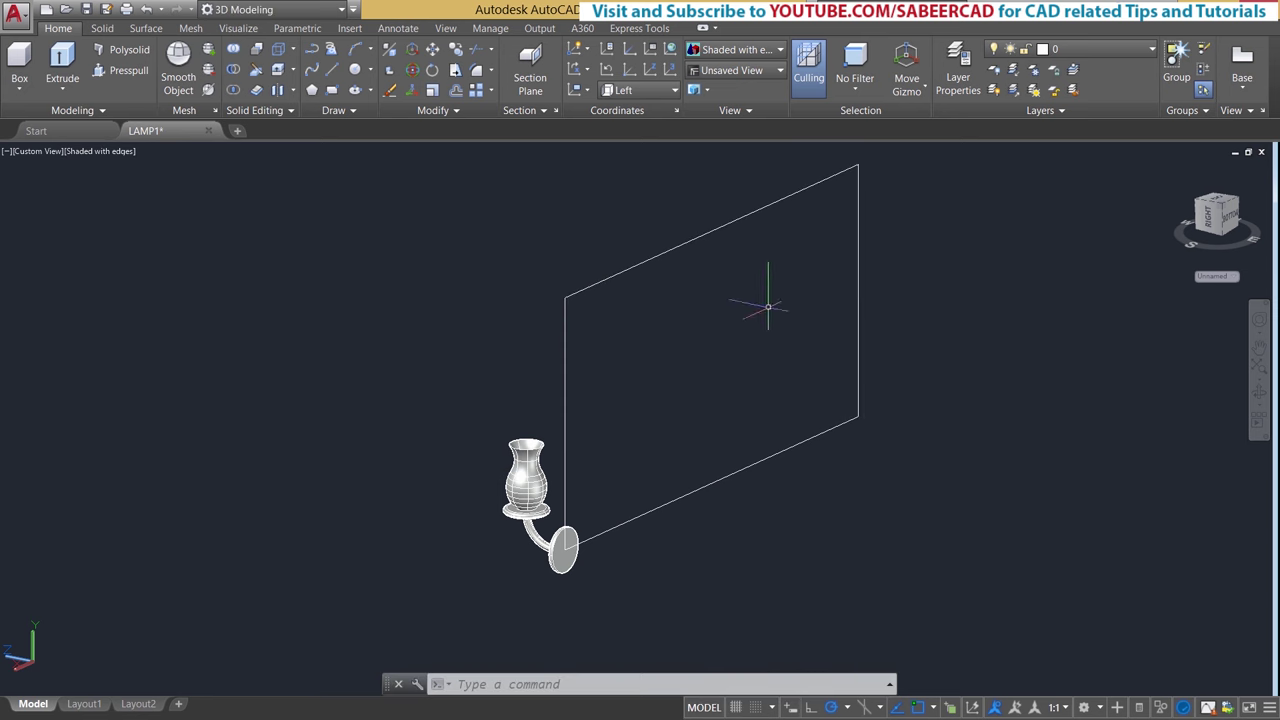
Step: Convert the large rectangle into a region
type("region")
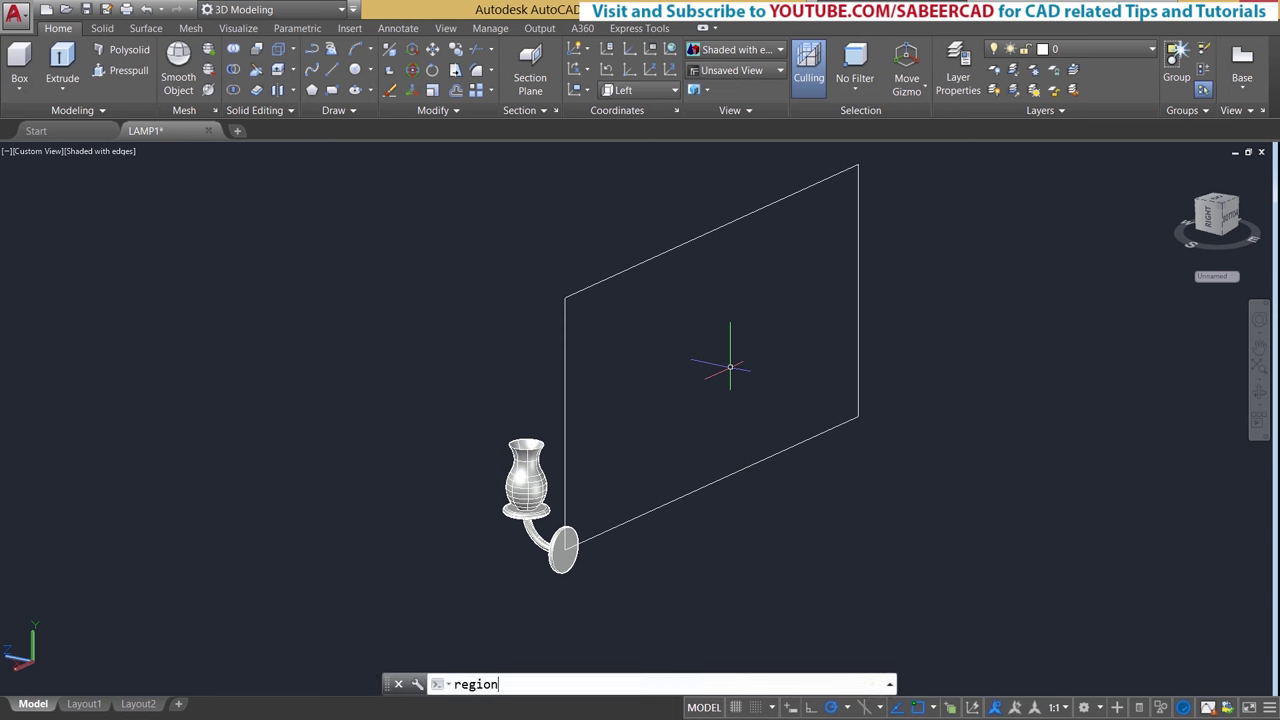
key("Return")
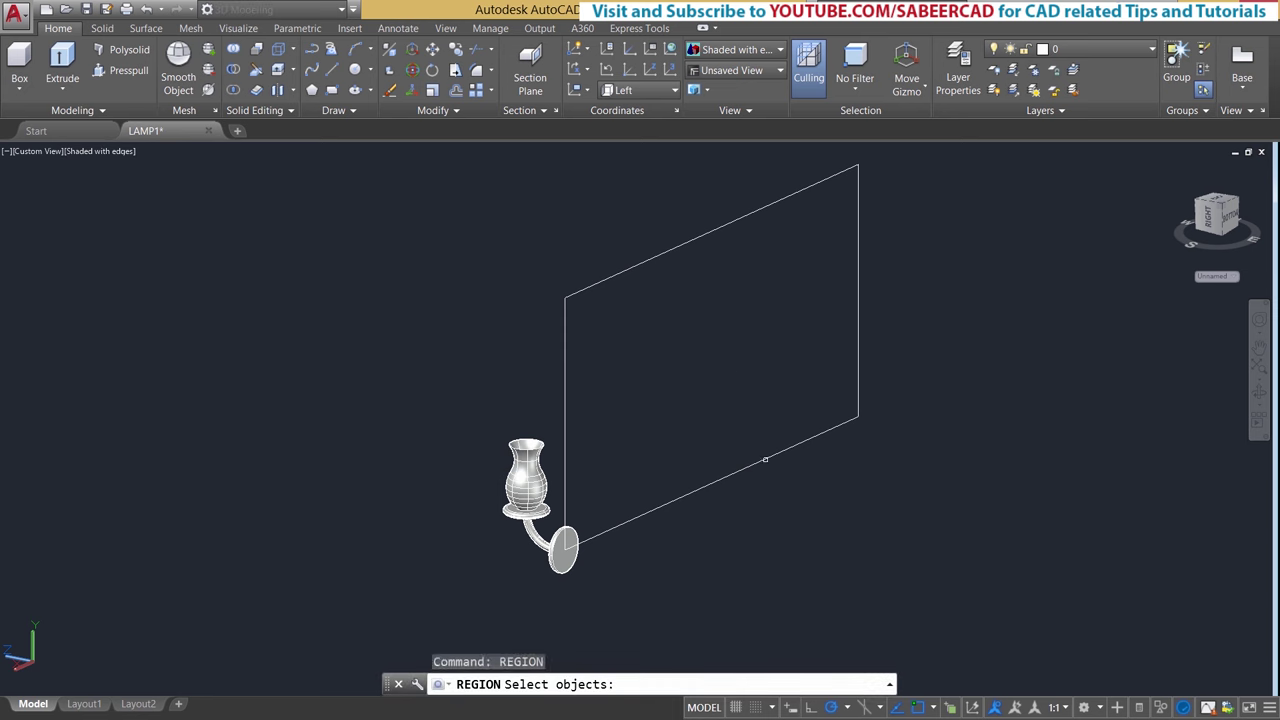
left_click(765, 459)
key("Return")
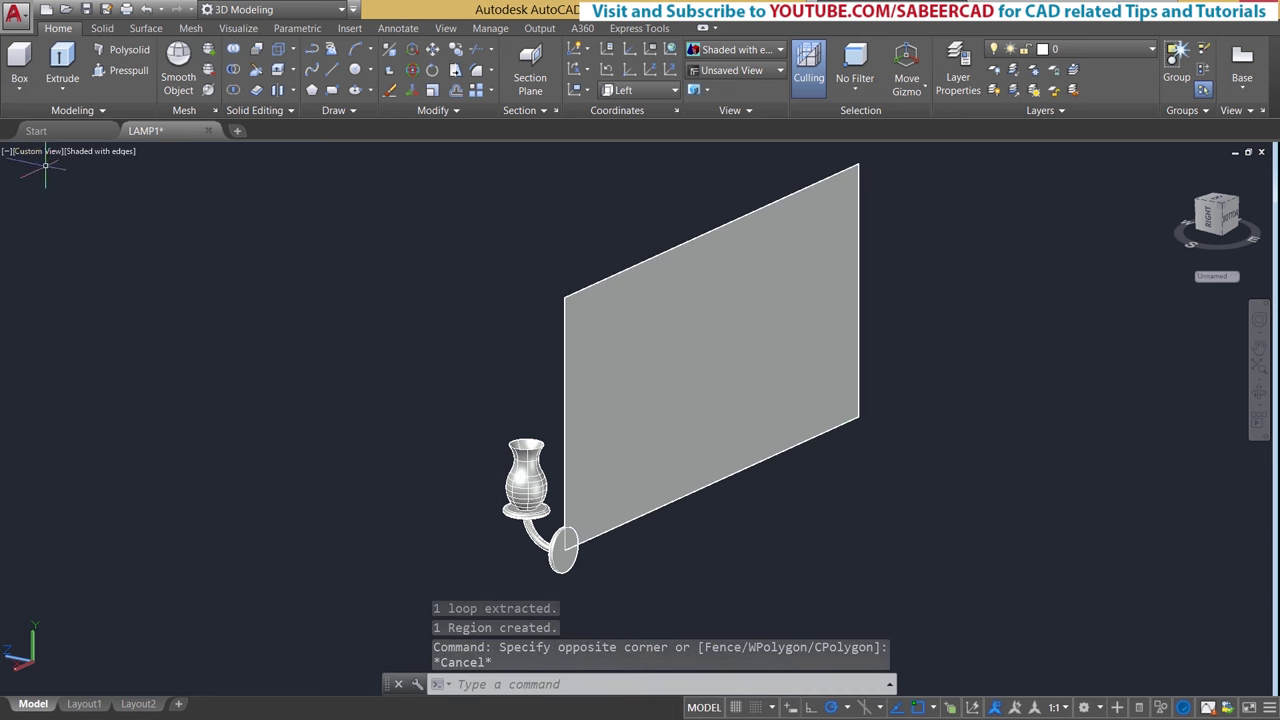
Step: In the Left view, move the rectangular region with object snap off so the lamp sits roughly in its middle
left_click(40, 151)
left_click(75, 219)
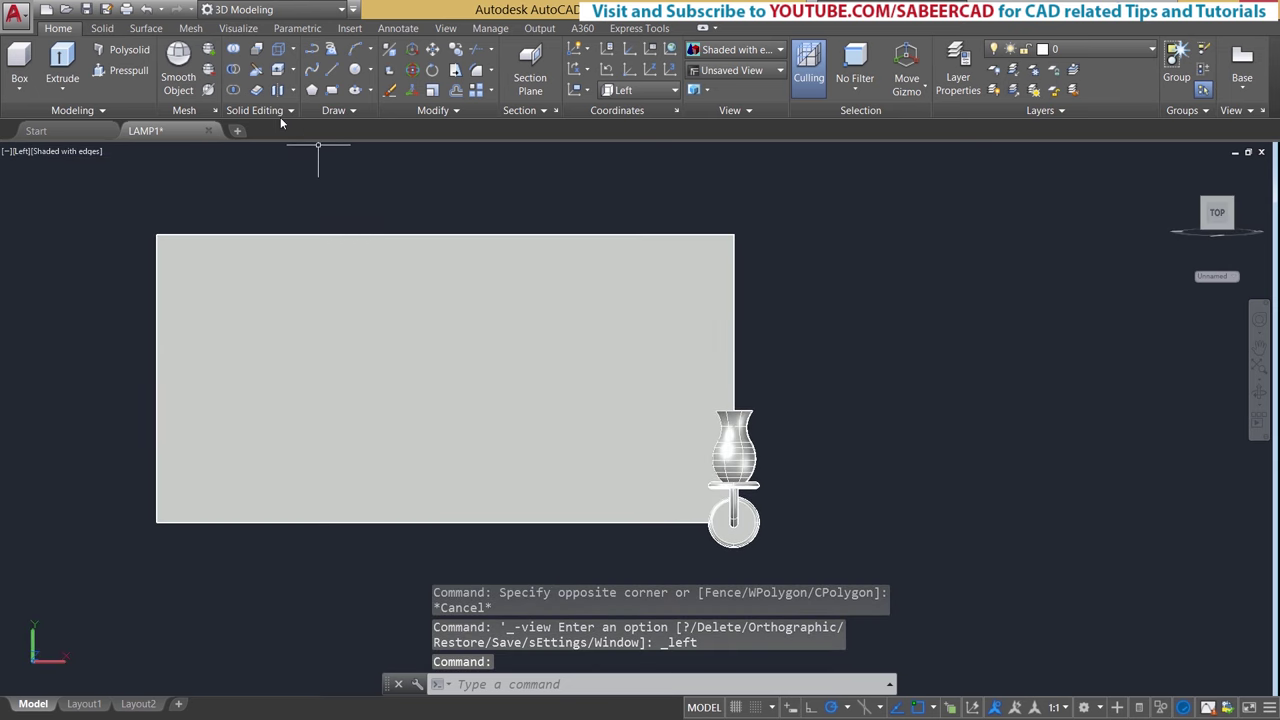
left_click(436, 55)
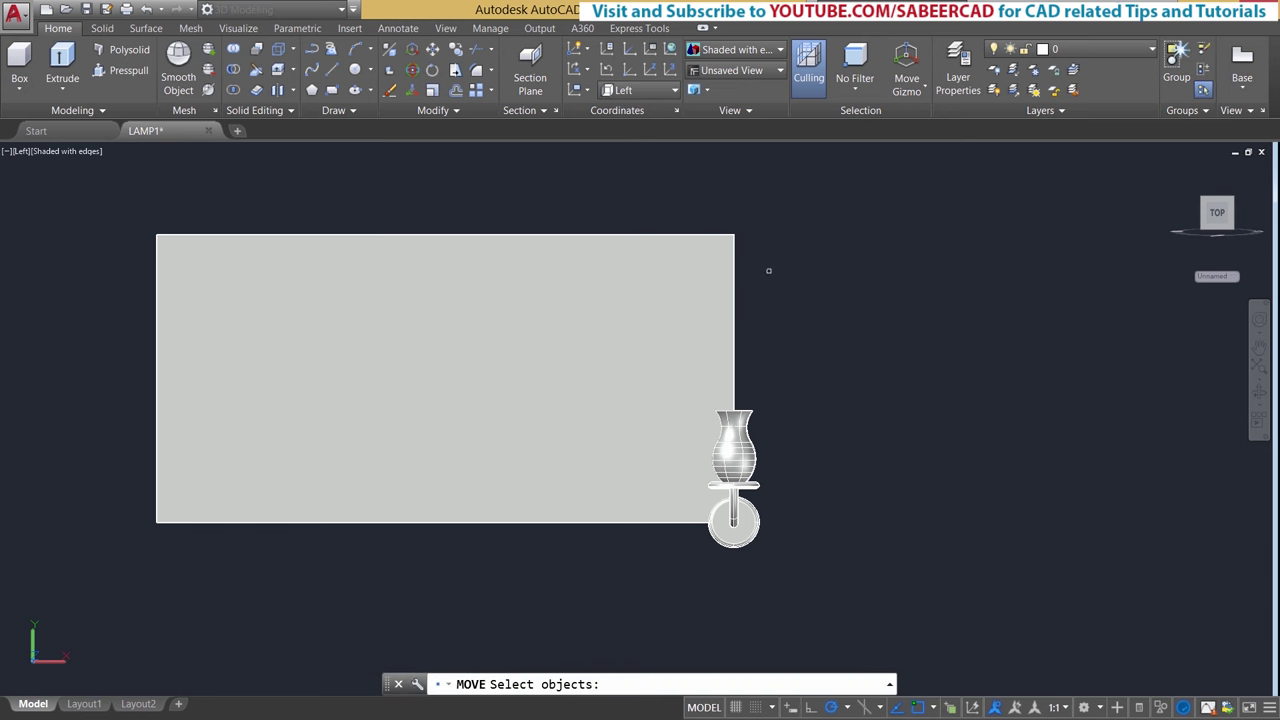
left_click(878, 296)
left_click(430, 327)
left_click(432, 330)
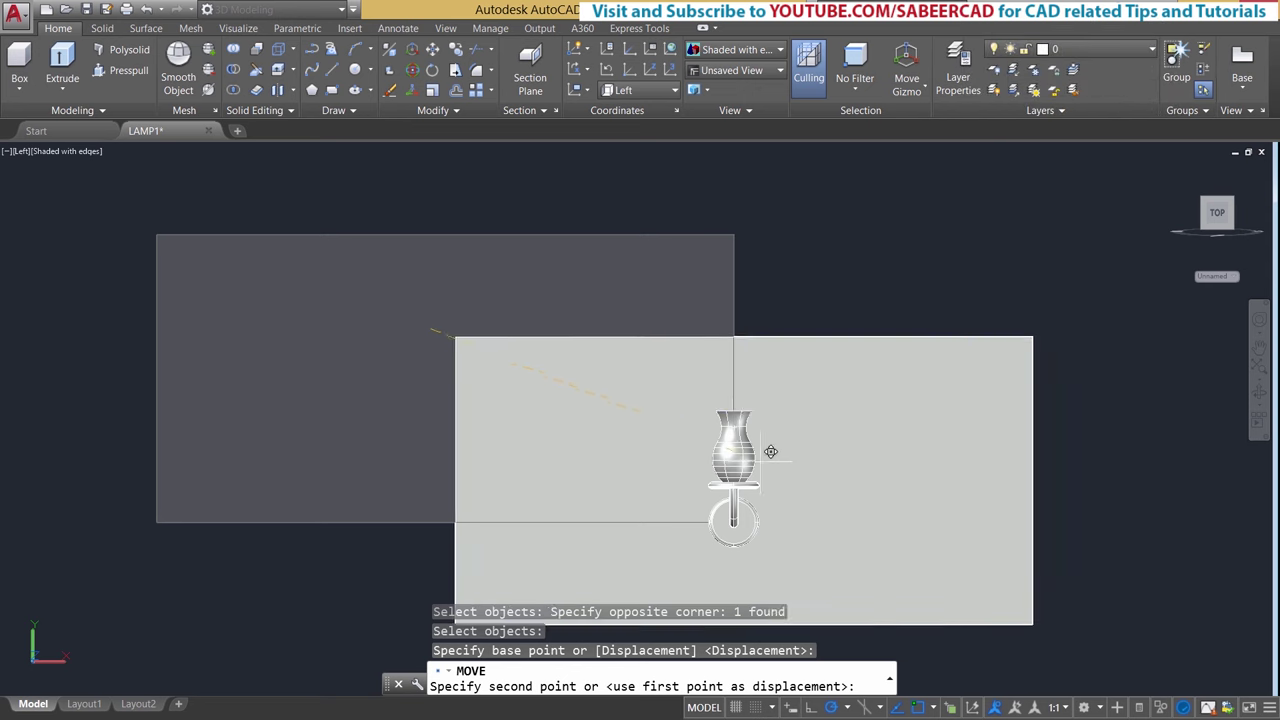
left_click(917, 707)
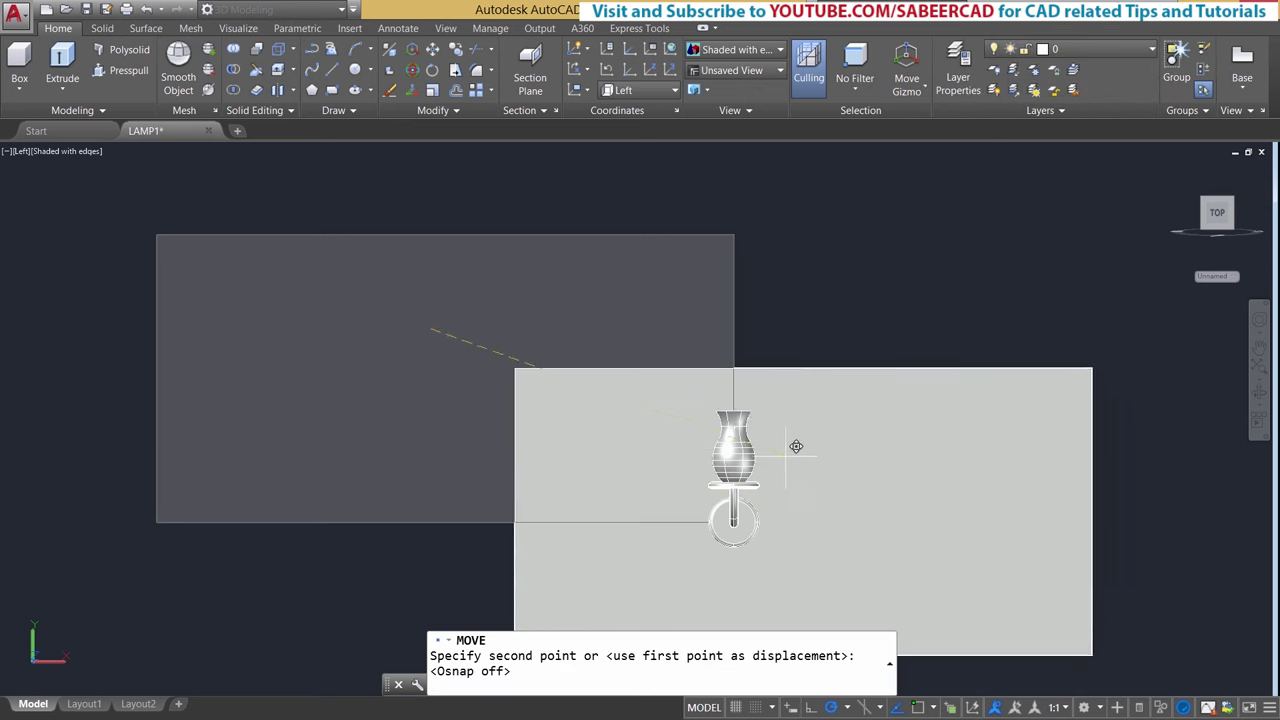
left_click(738, 412)
Step: Show the lamp against the wall region up close in the SW Isometric view
left_click(24, 155)
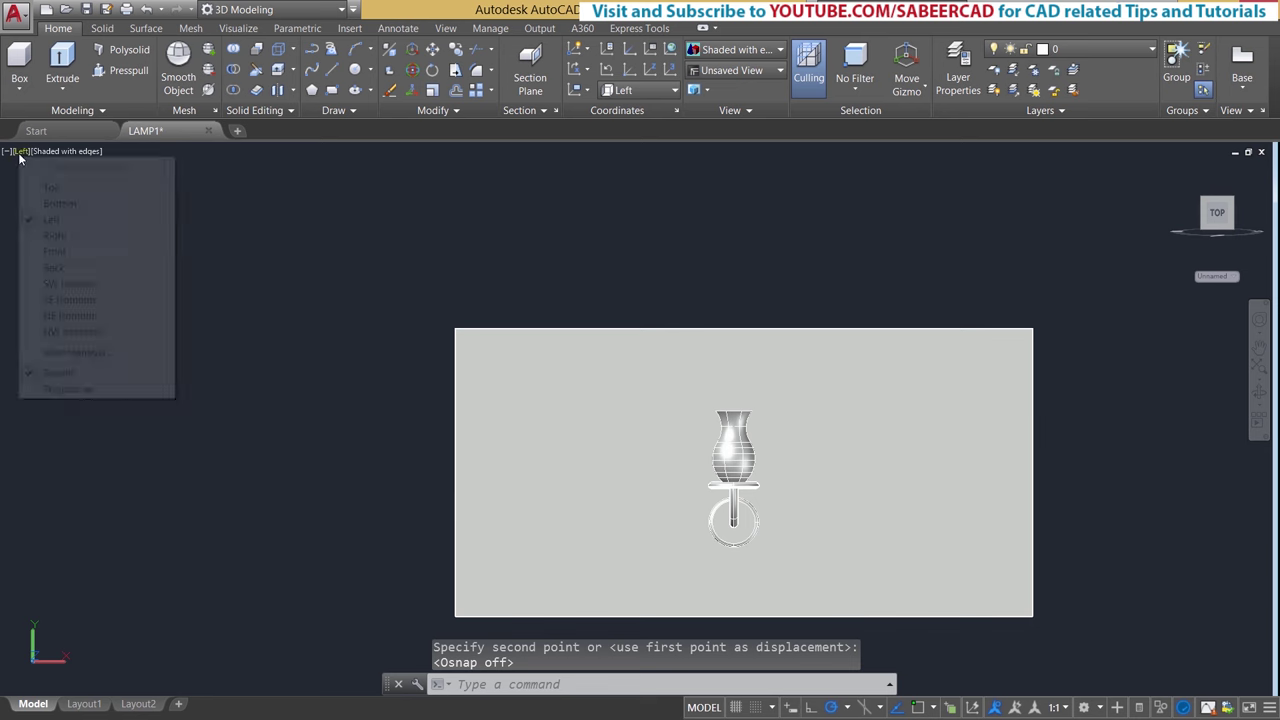
left_click(70, 284)
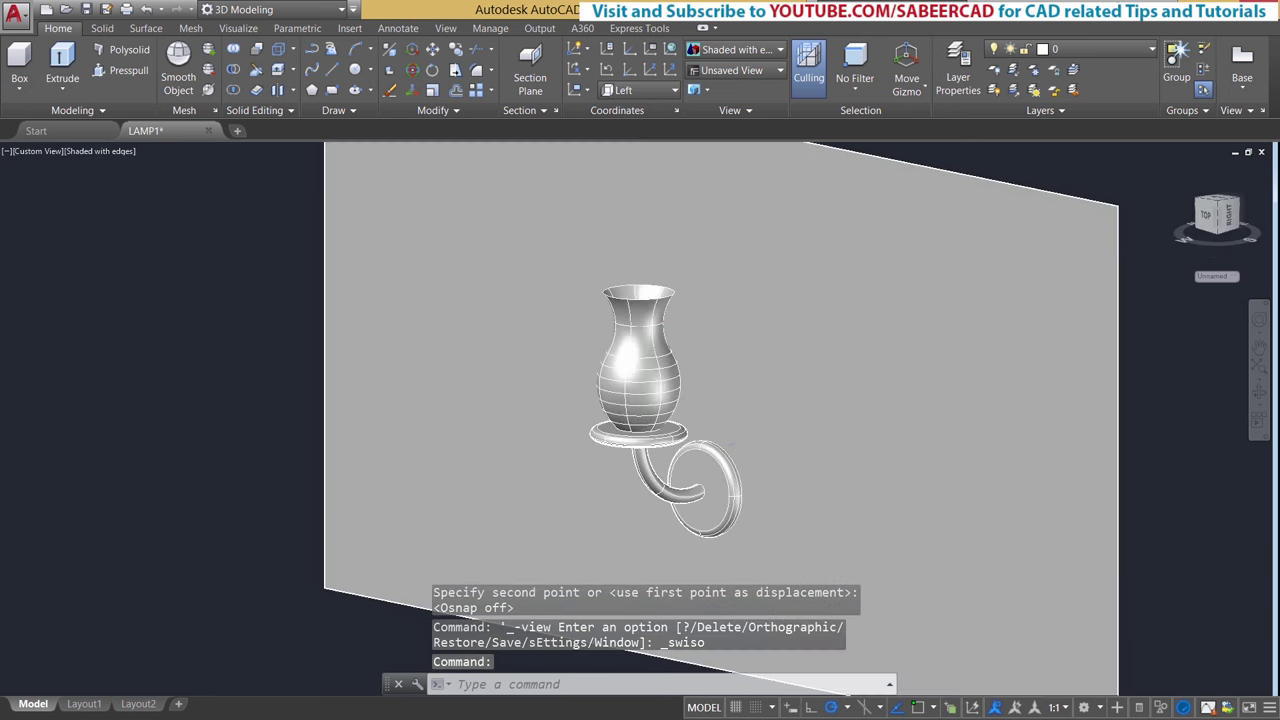
scroll(760, 440, "up", 4)
scroll(680, 447, "down", 3)
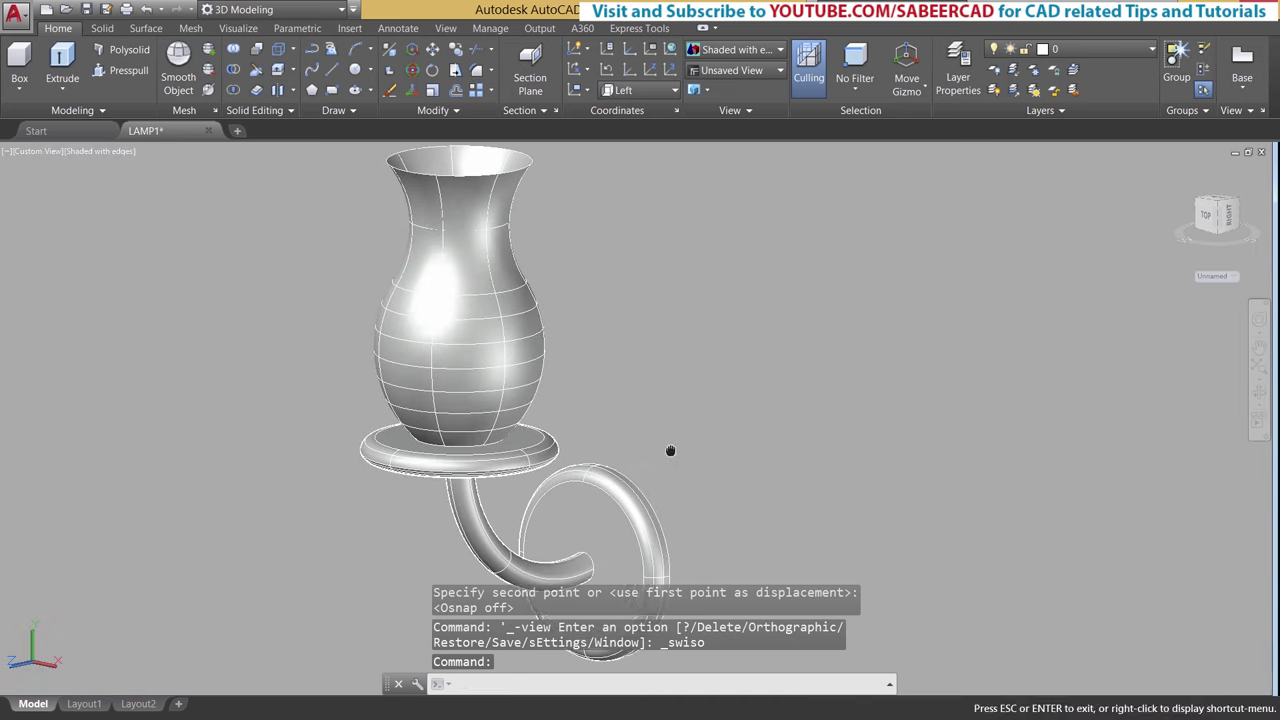
scroll(634, 437, "up", 2)
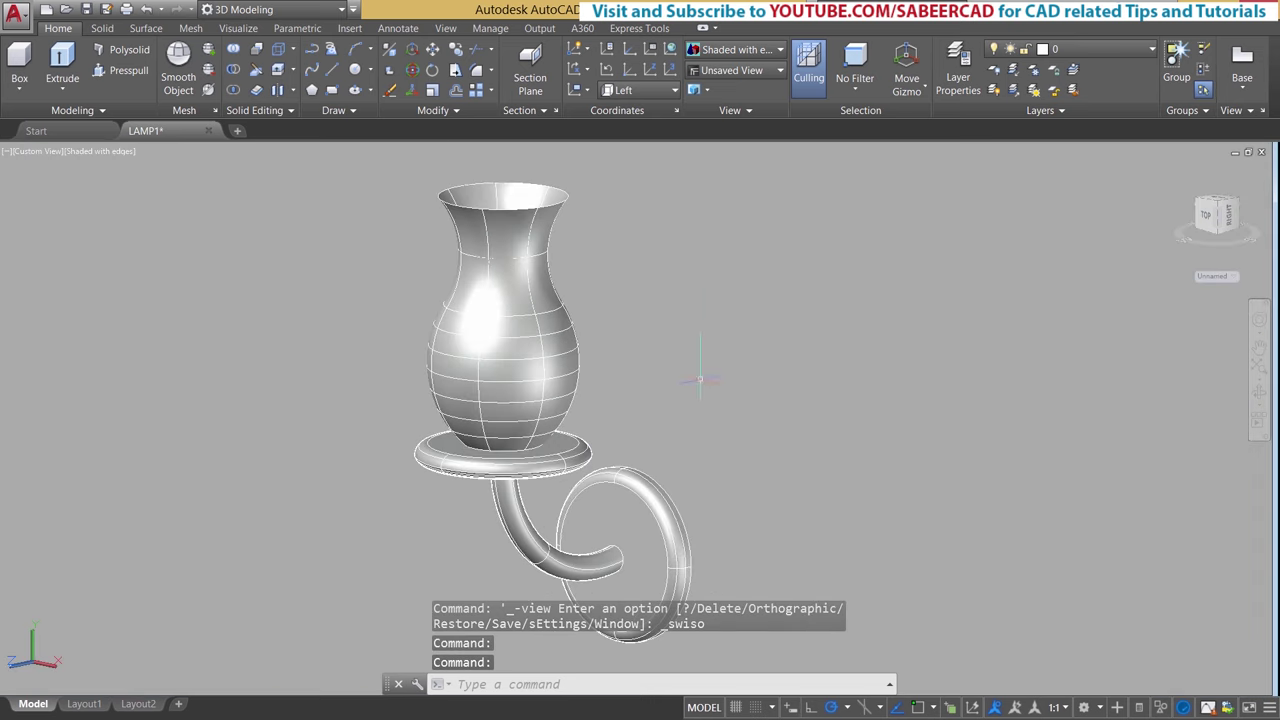
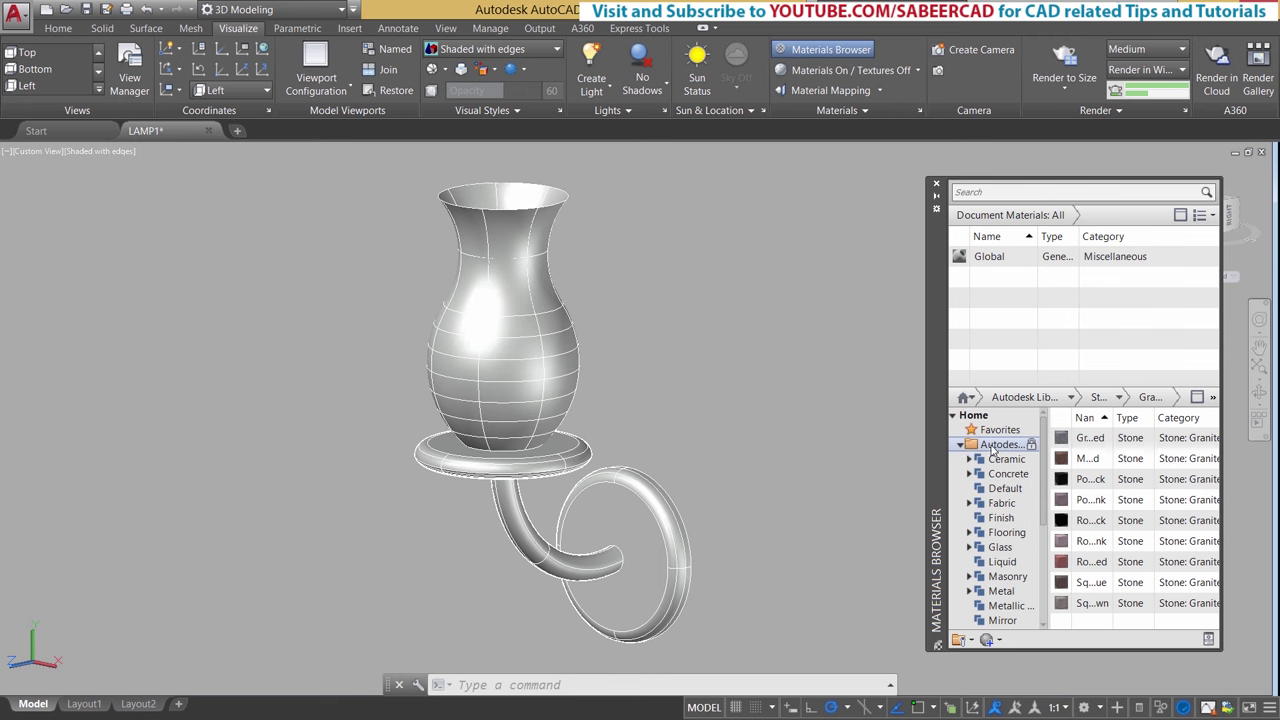
Step: Browse the Autodesk Library categories, including Stone and its Granite materials
left_click(1005, 474)
scroll(1050, 484, "down", 1)
left_click_drag(1050, 484, 1048, 585)
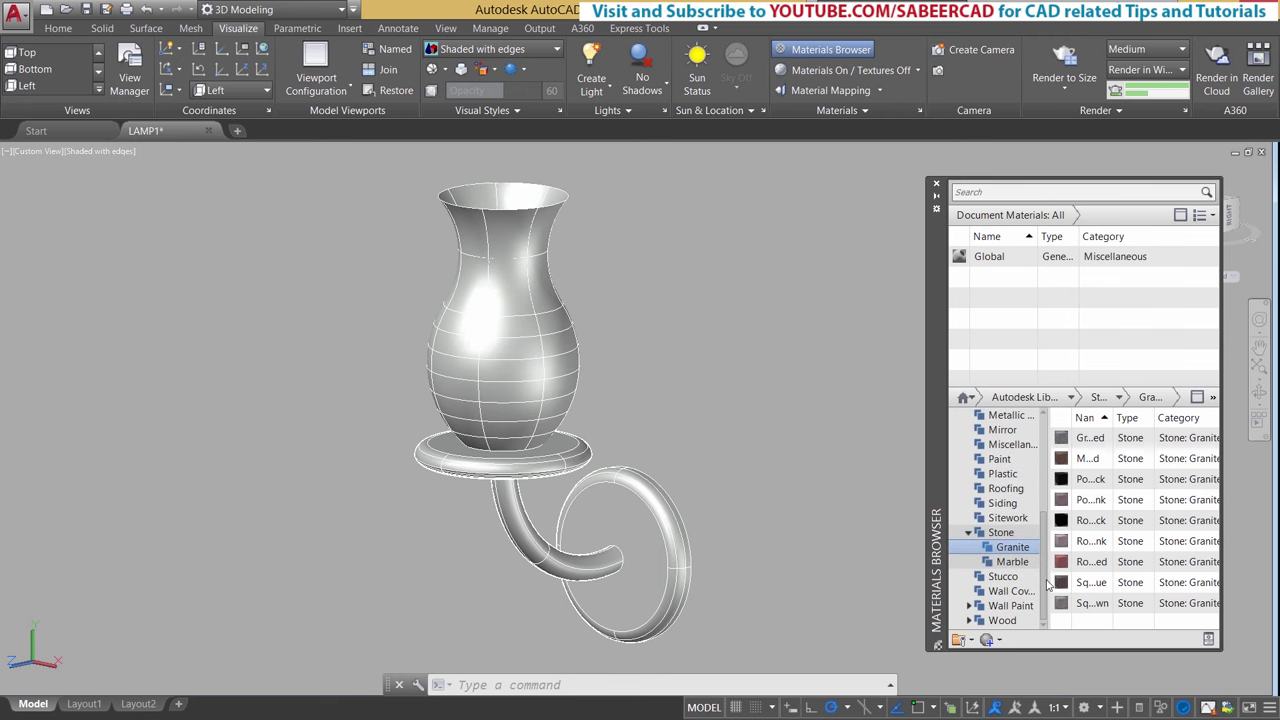
left_click(1000, 533)
left_click(969, 533)
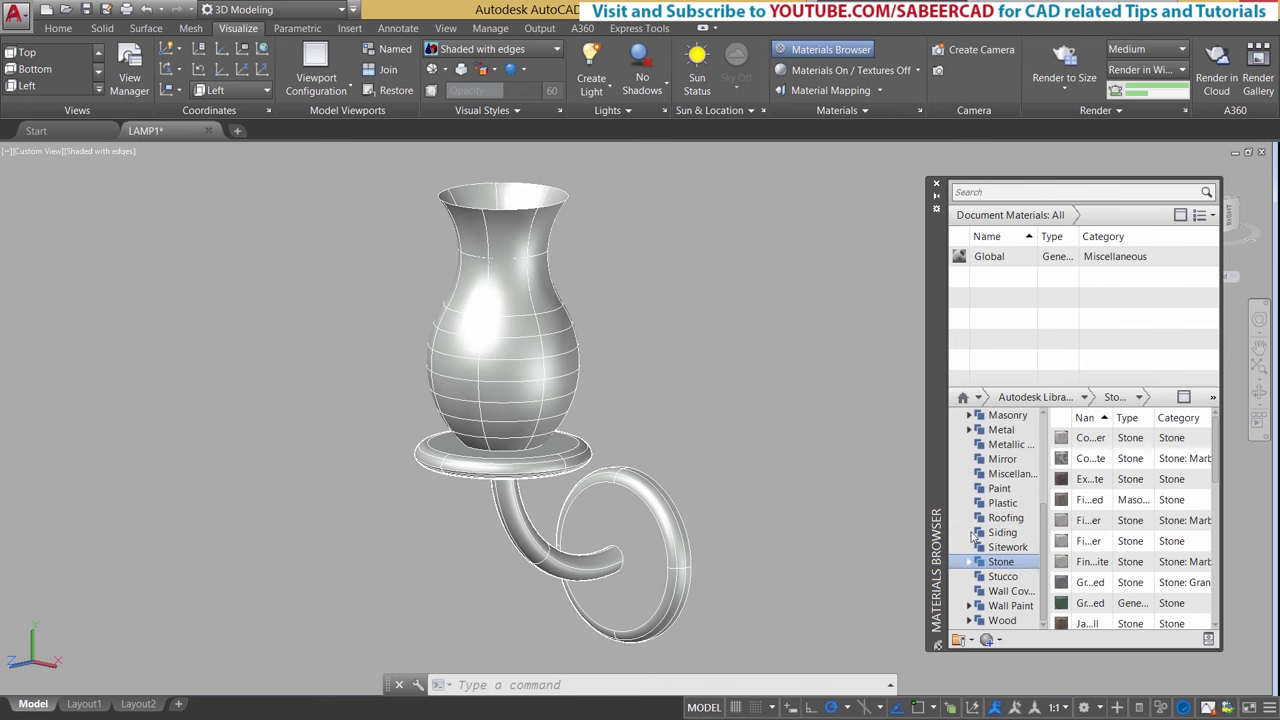
double_click(993, 561)
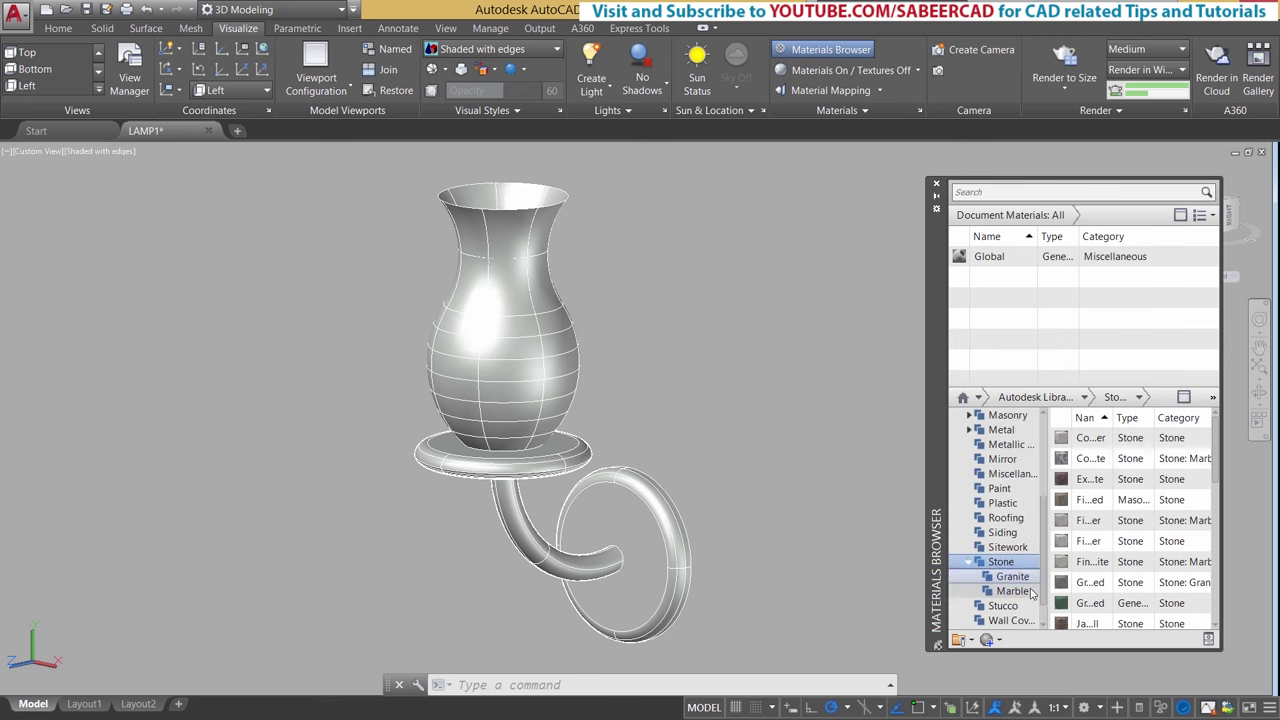
left_click(1011, 577)
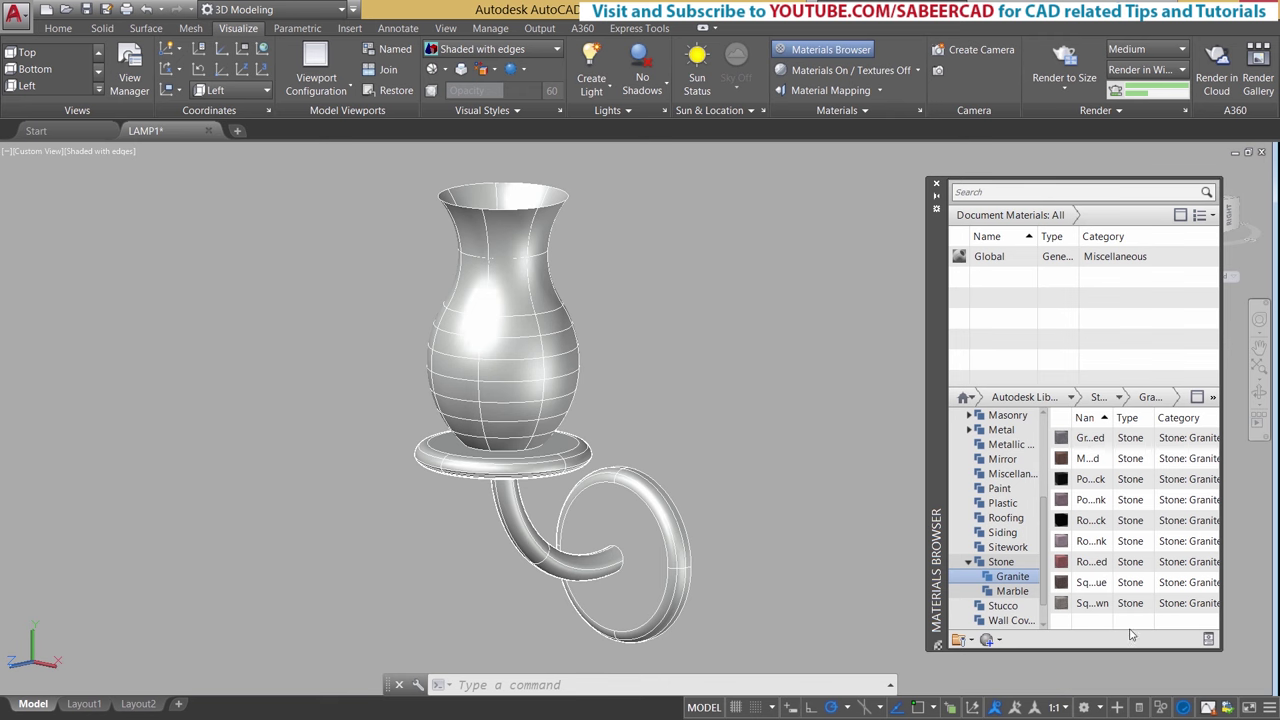
Step: Set the library's material thumbnail size to 64 x 64 and return to the start of the category list
left_click(1214, 398)
left_click(1222, 415)
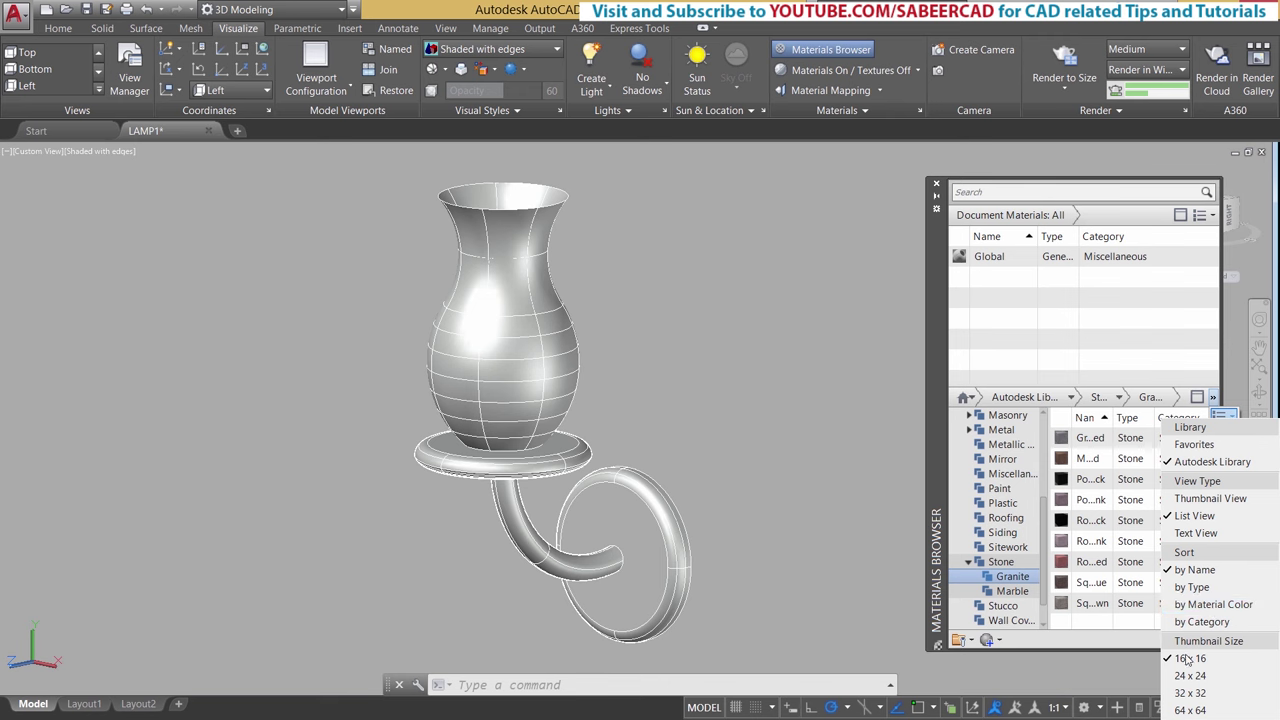
left_click(1190, 710)
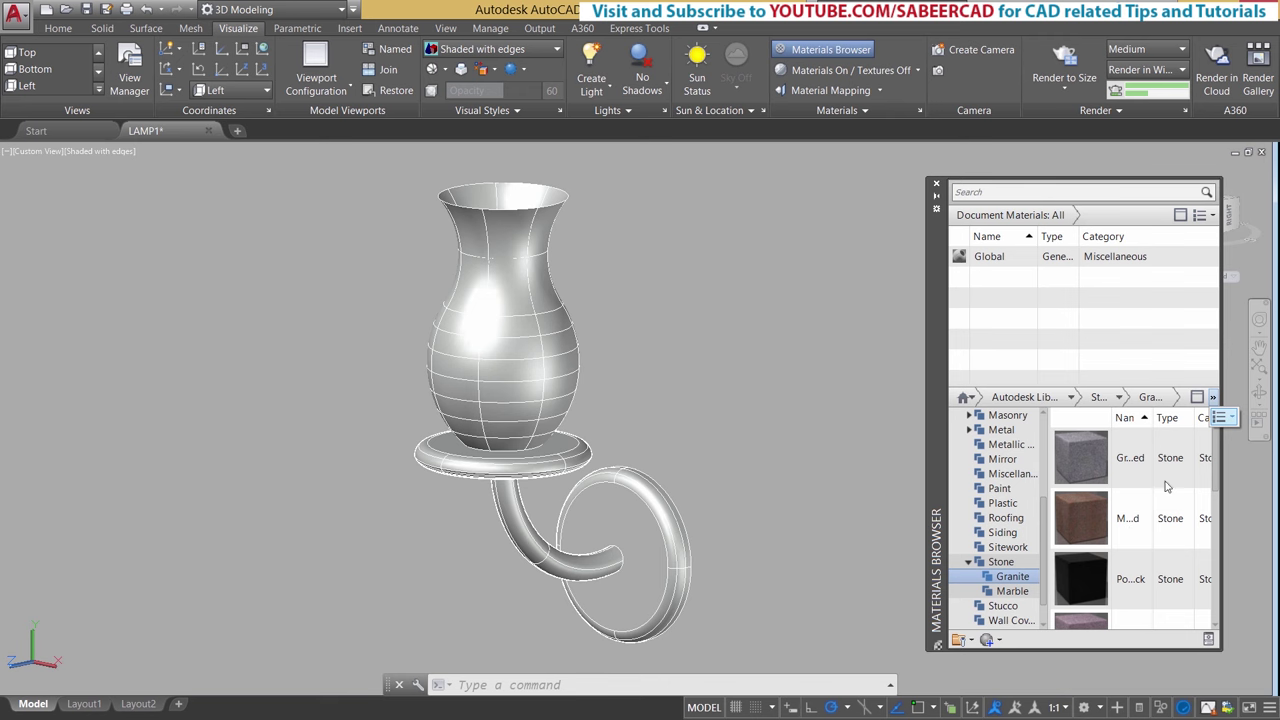
left_click_drag(1215, 456, 1215, 430)
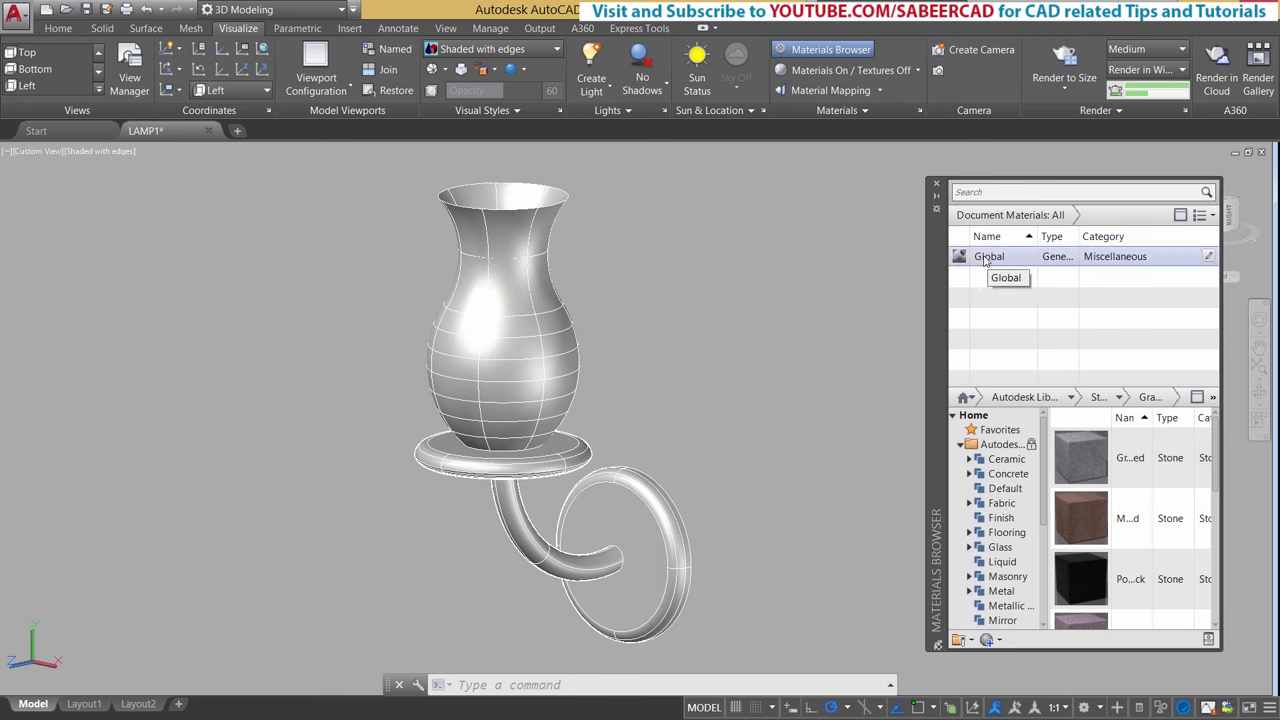
Step: Duplicate the Global material and name the copy LAMP BULB
left_click(977, 264)
right_click(977, 264)
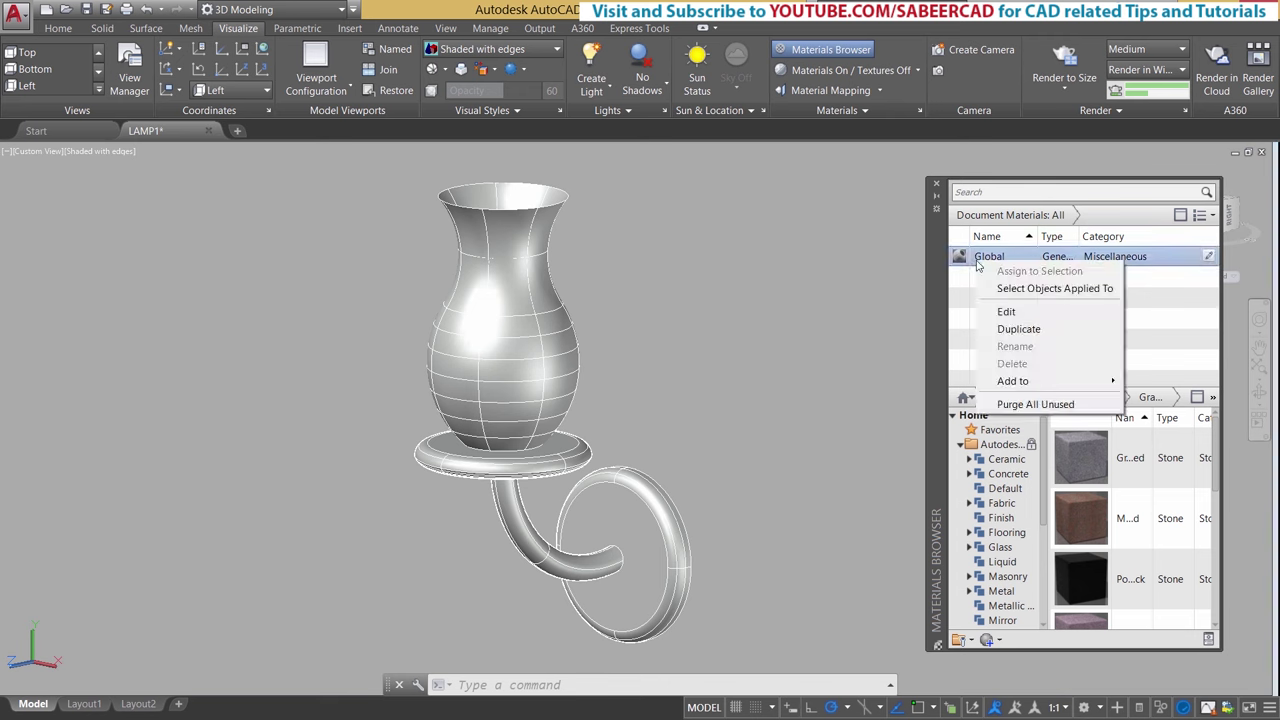
left_click(1020, 329)
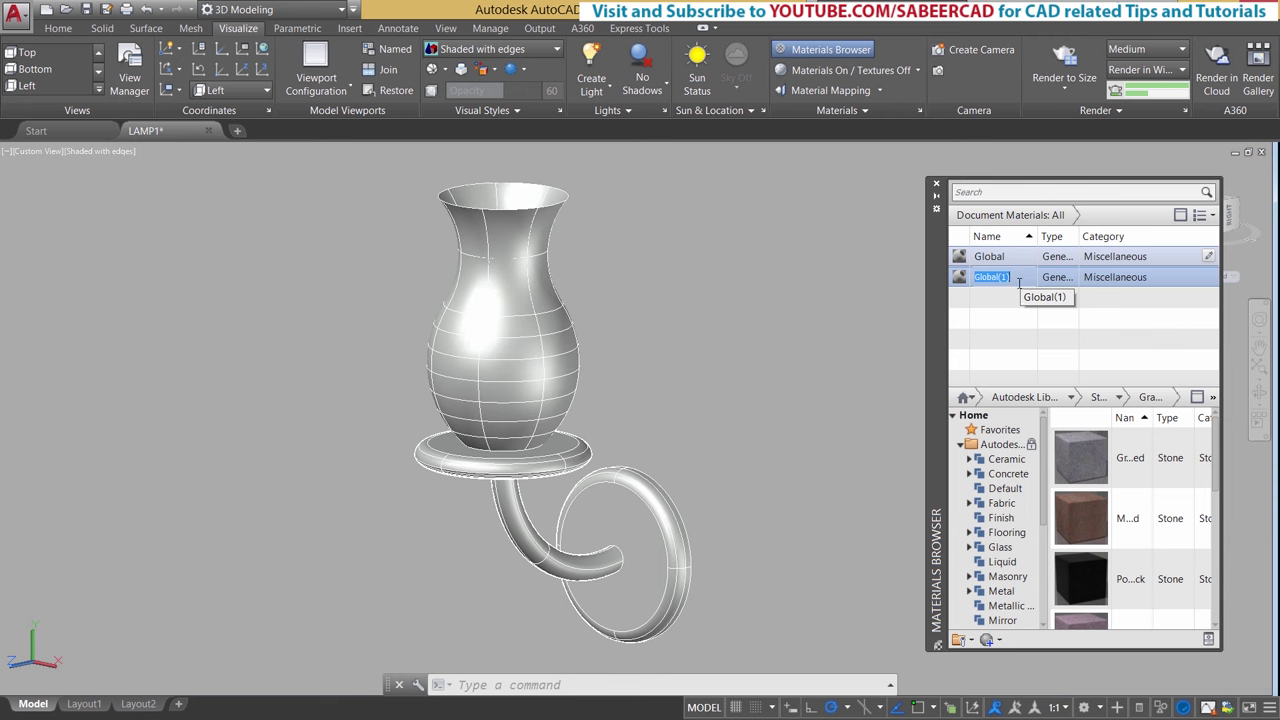
type("LAMP")
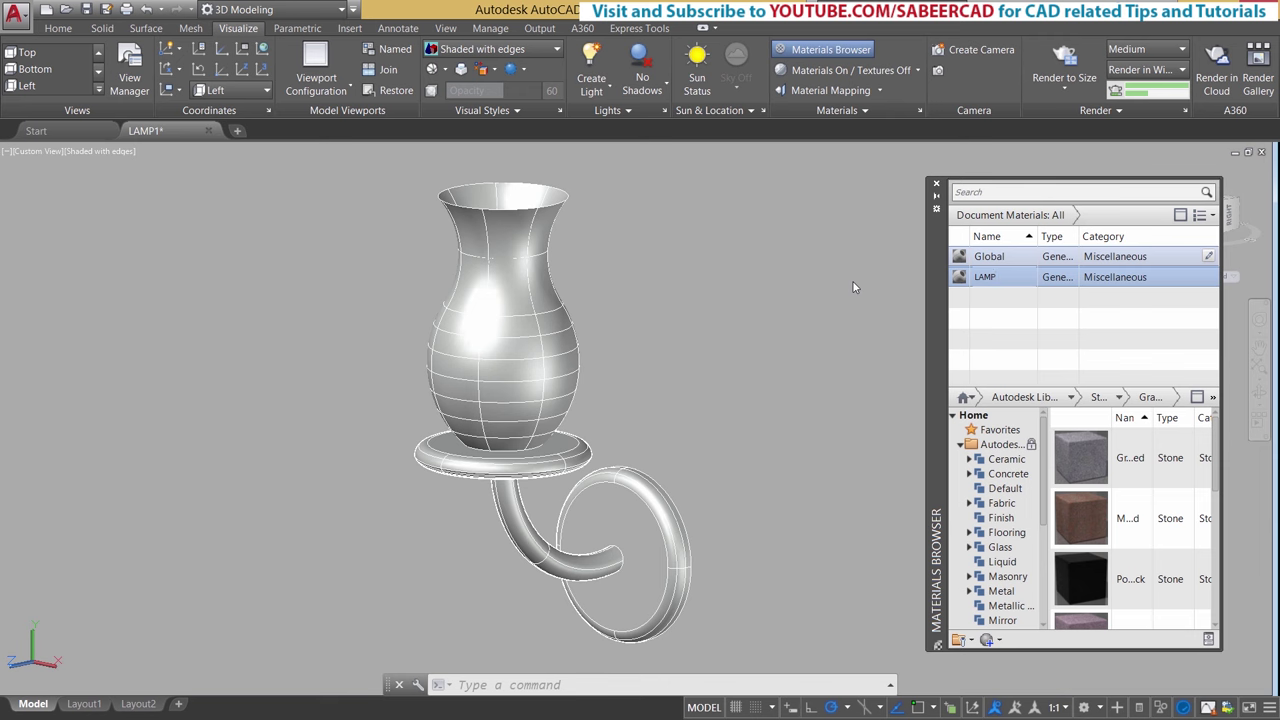
type(" BULB")
key("Return")
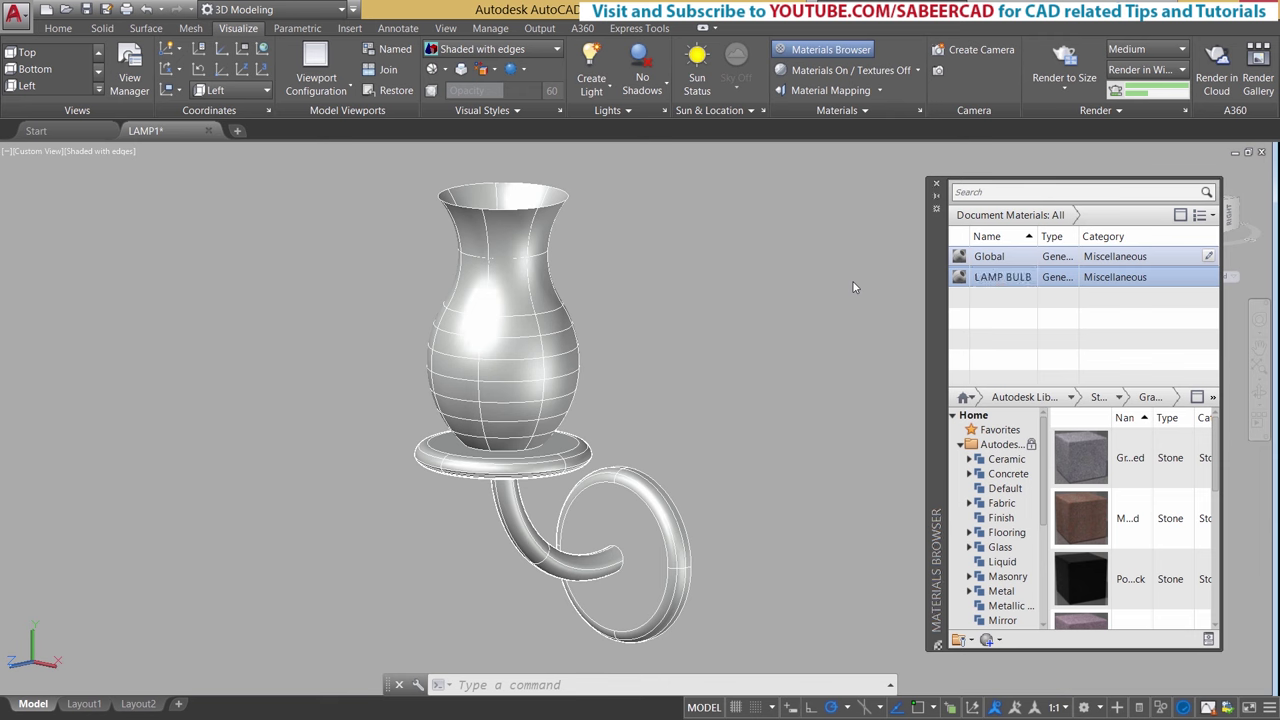
Step: Open the LAMP BULB material for editing and set its generic color to the light orange RGB 247,186,136
double_click(1002, 277)
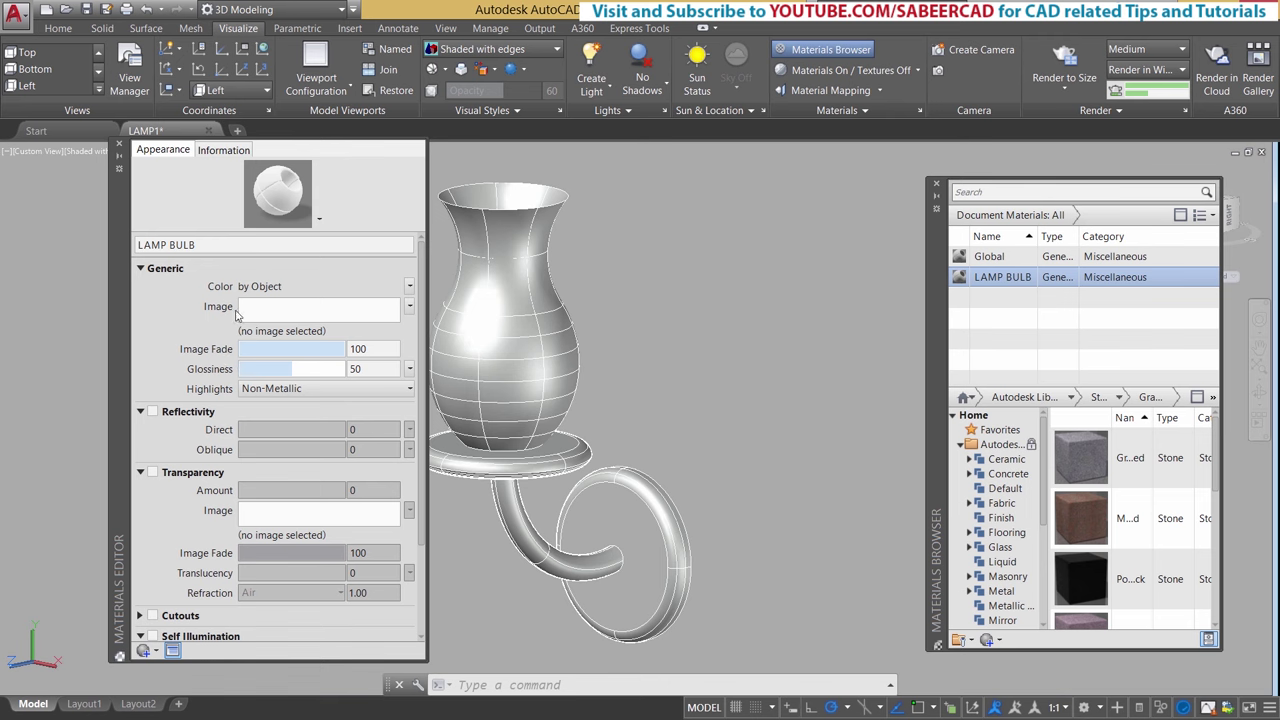
left_click(408, 287)
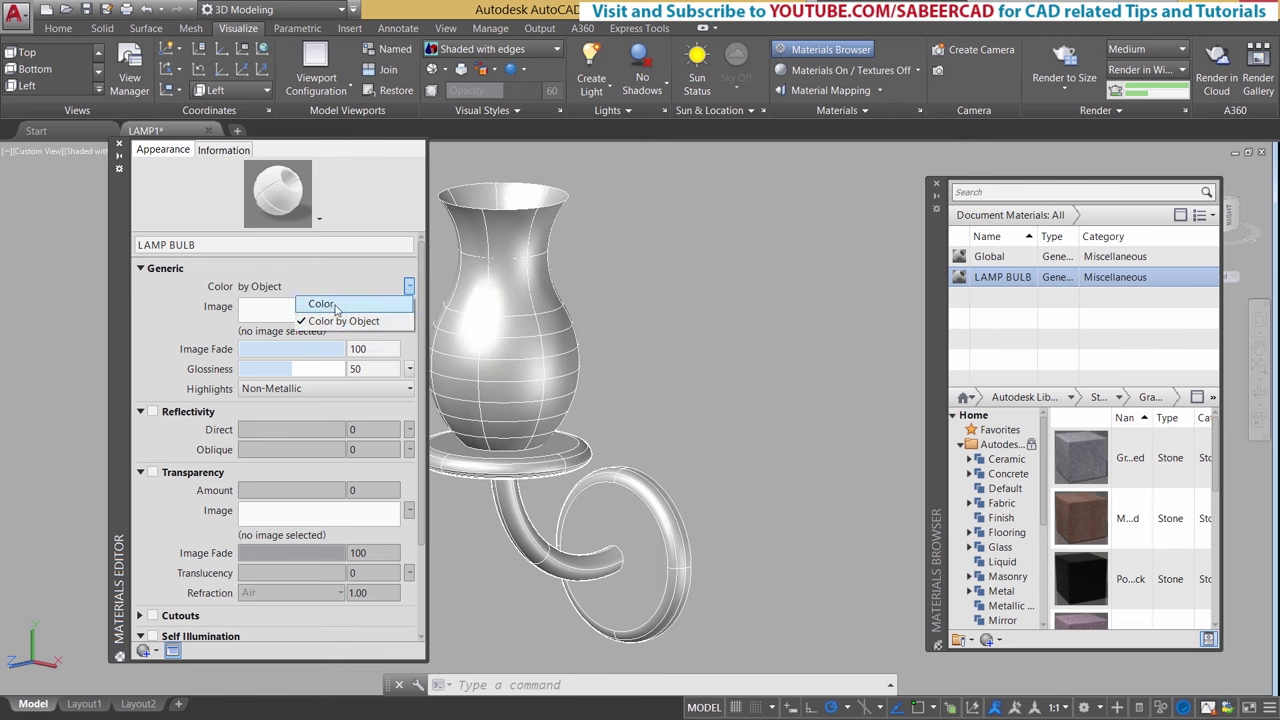
left_click(336, 306)
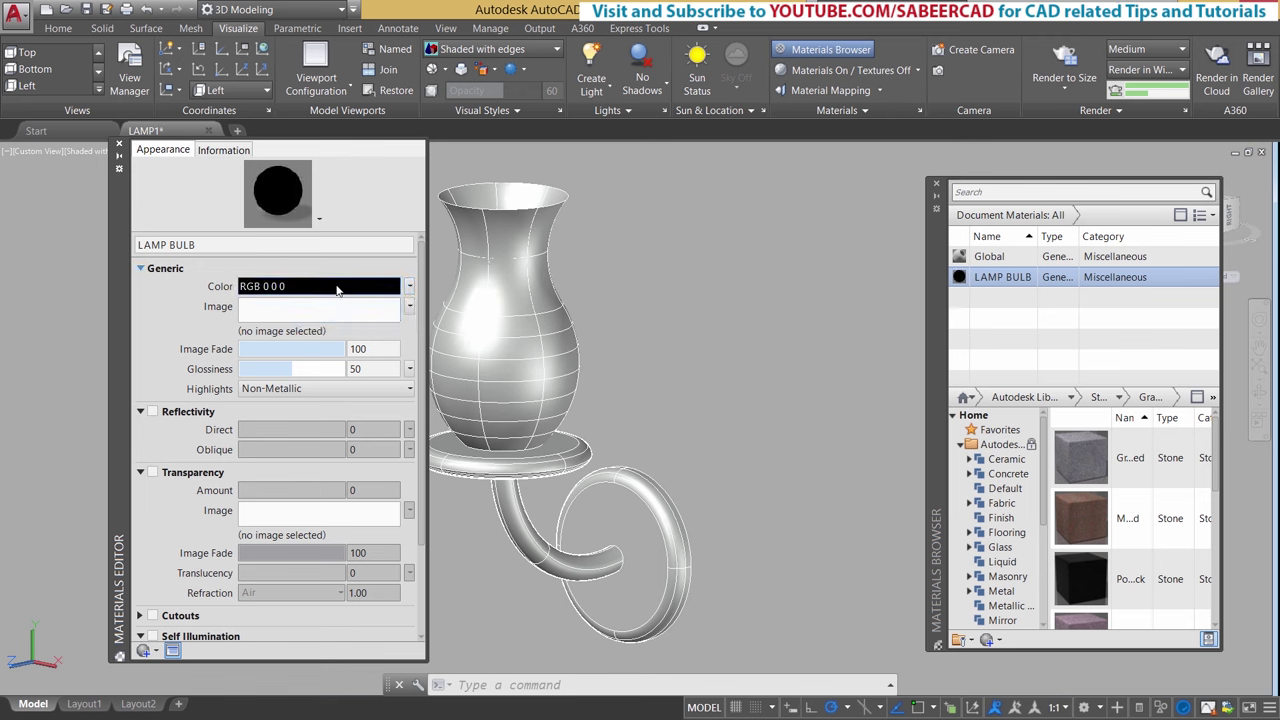
left_click(316, 288)
left_click(545, 320)
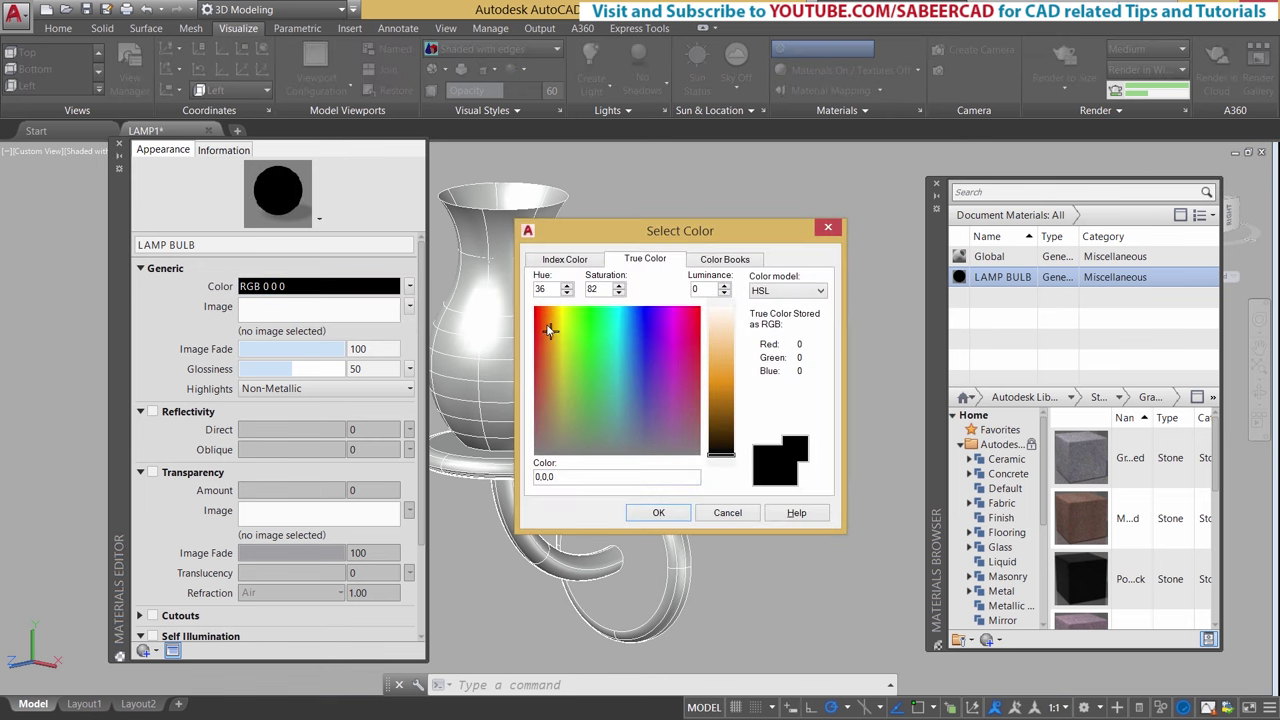
left_click(725, 362)
left_click_drag(722, 349, 722, 349)
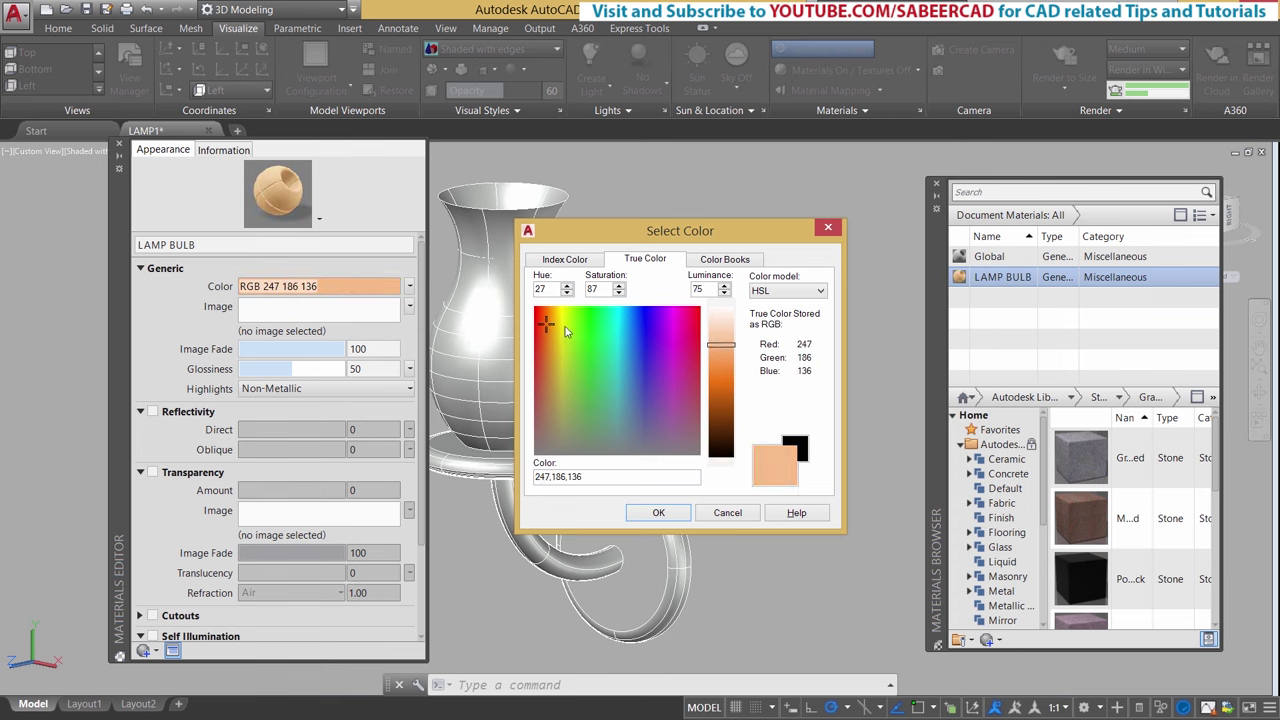
key("Return")
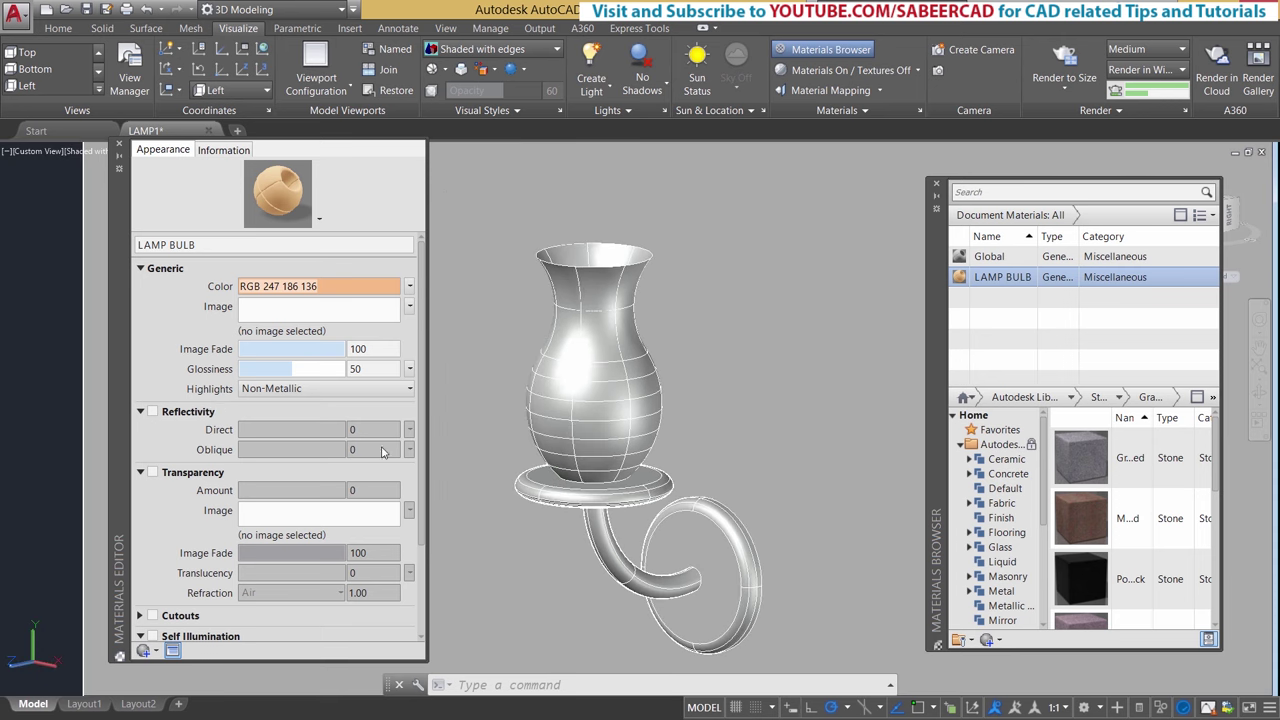
Step: Enable self illumination on the LAMP BULB material, with luminance set to Lamp Shade Interior and color temperature to Incandescent Bulb
left_click(140, 636)
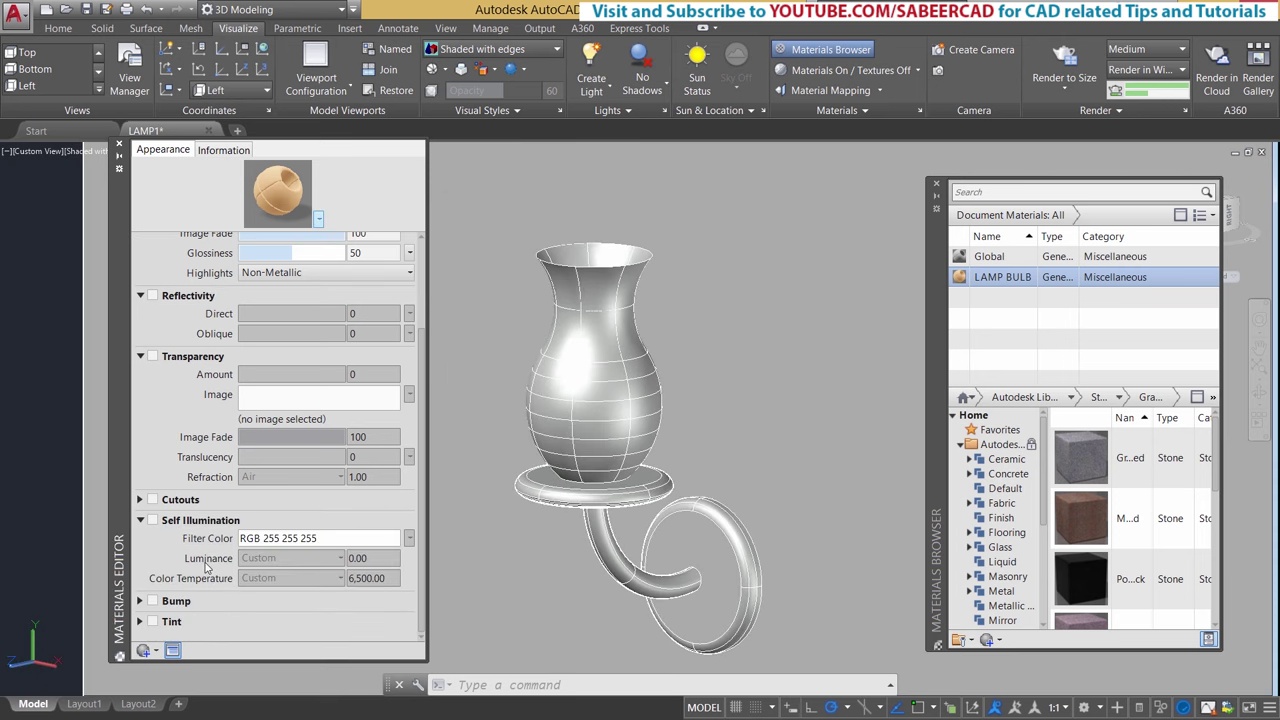
left_click(153, 520)
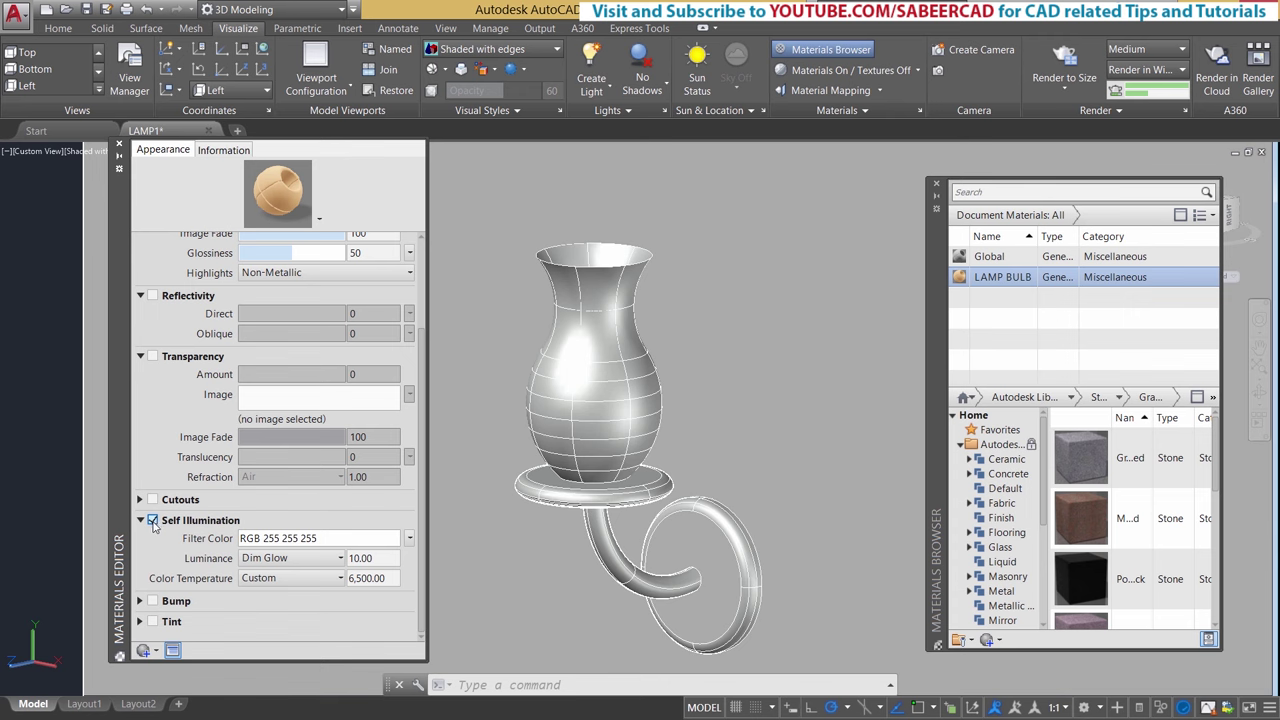
left_click(318, 565)
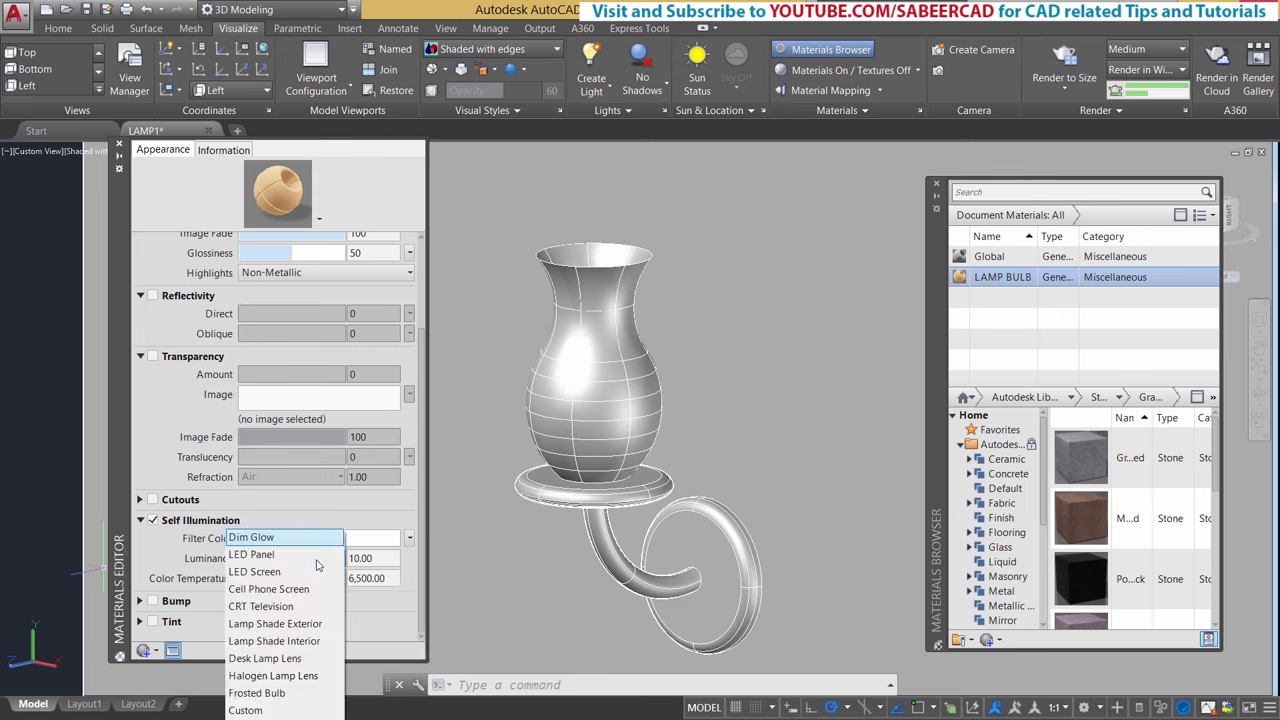
left_click(299, 646)
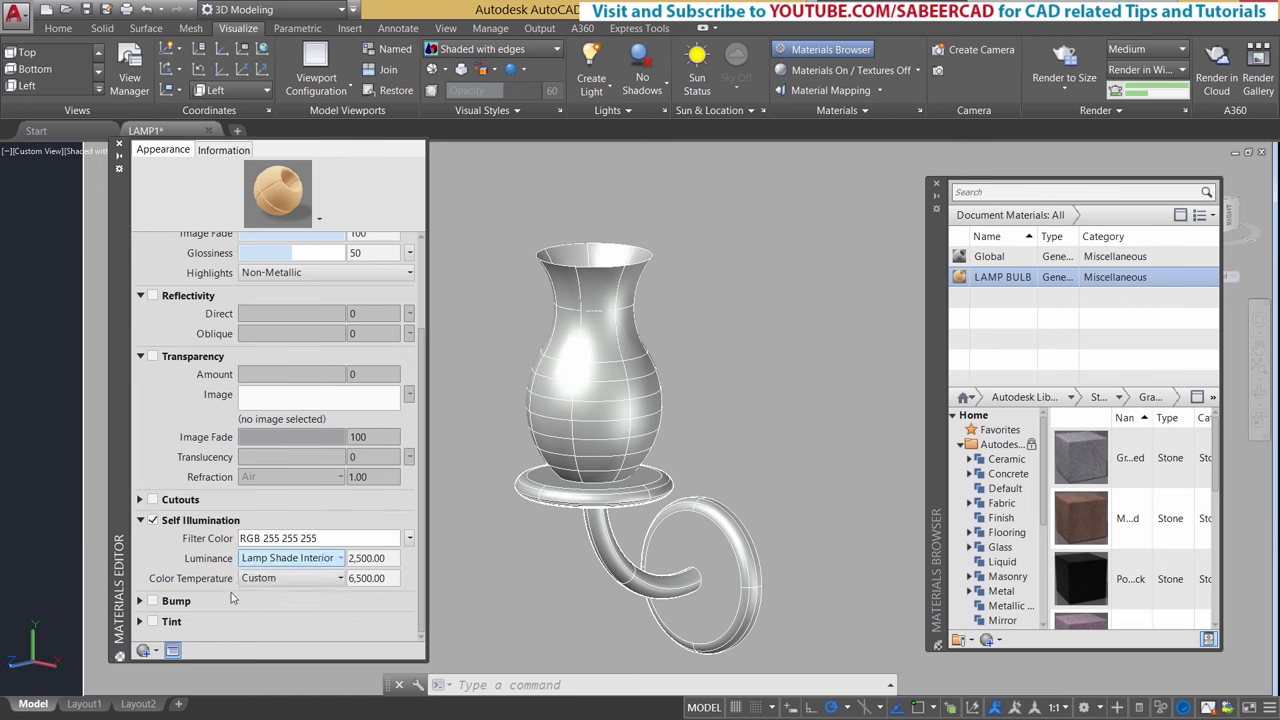
left_click(308, 580)
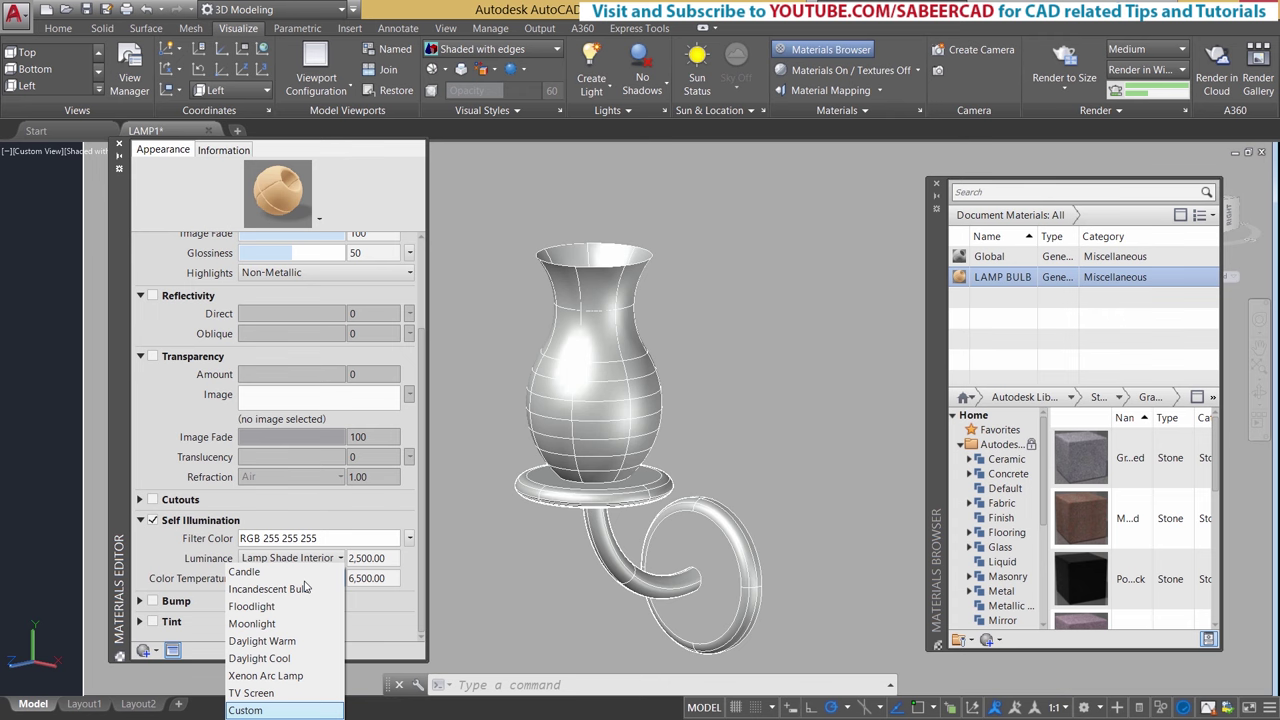
left_click(300, 591)
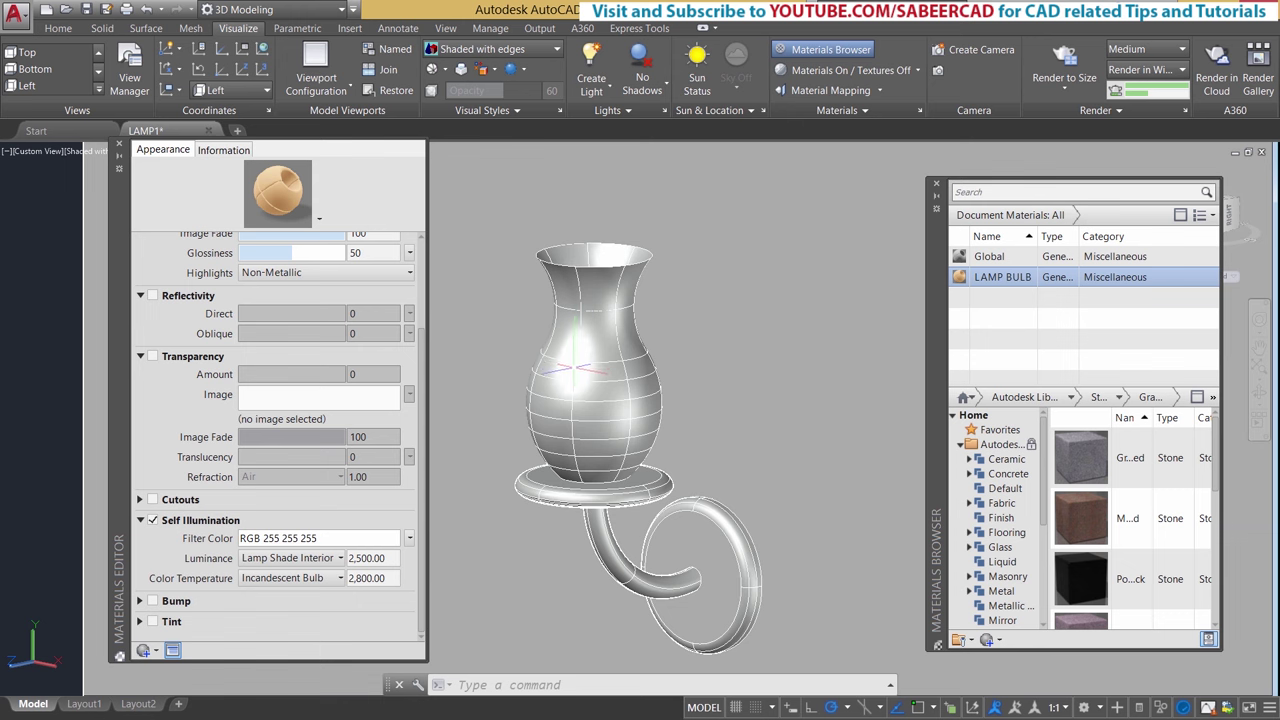
Step: Assign the LAMP BULB material to the vase-shaped lamp glass and close the material editor
left_click(575, 370)
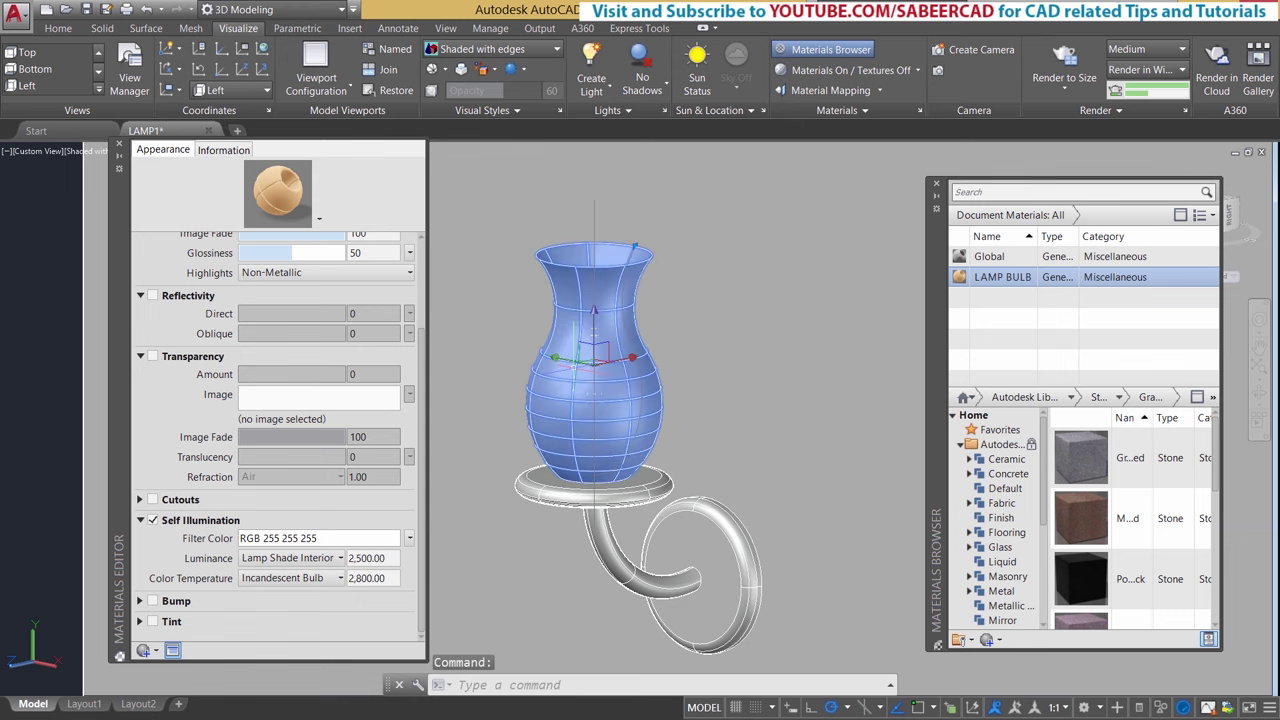
right_click(993, 283)
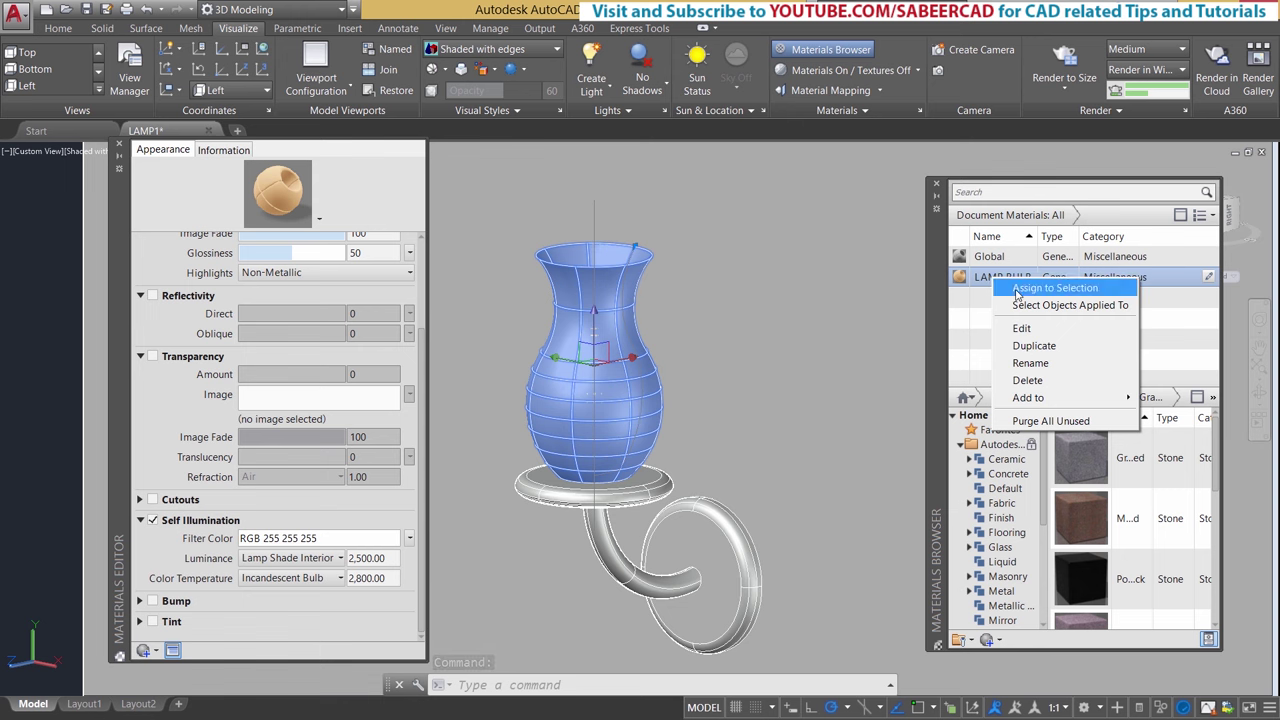
left_click(1018, 289)
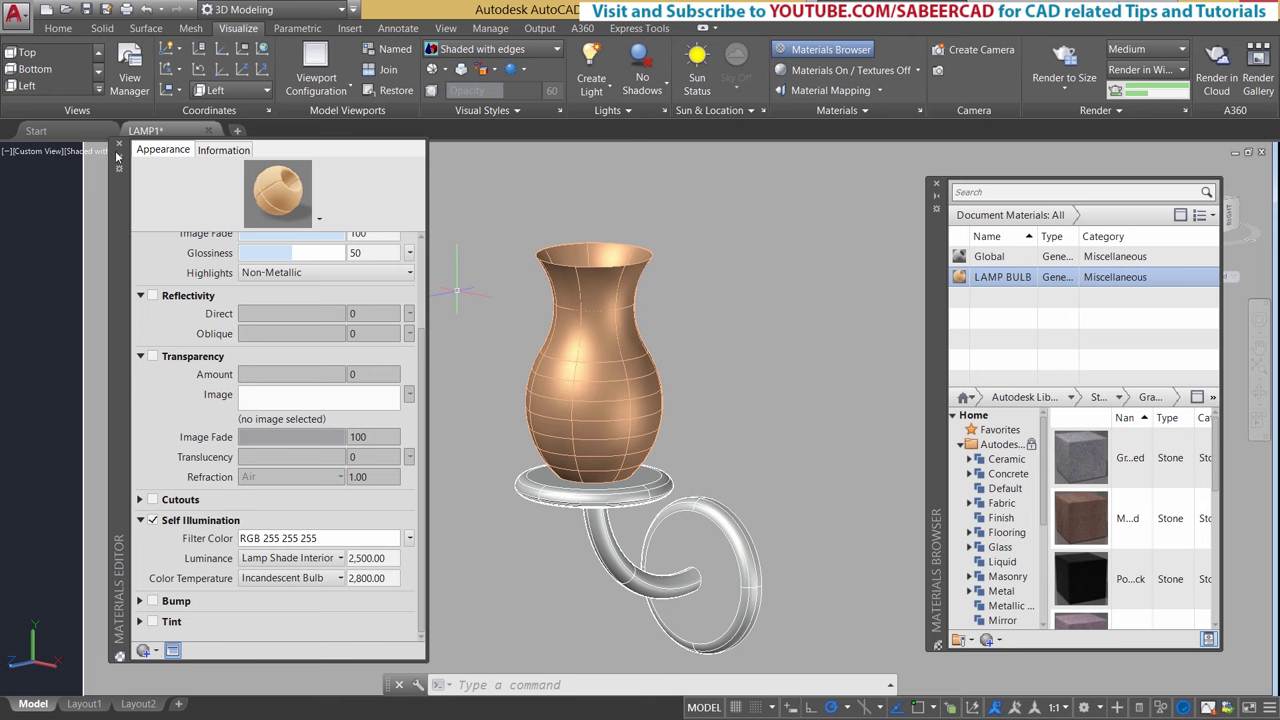
left_click(118, 145)
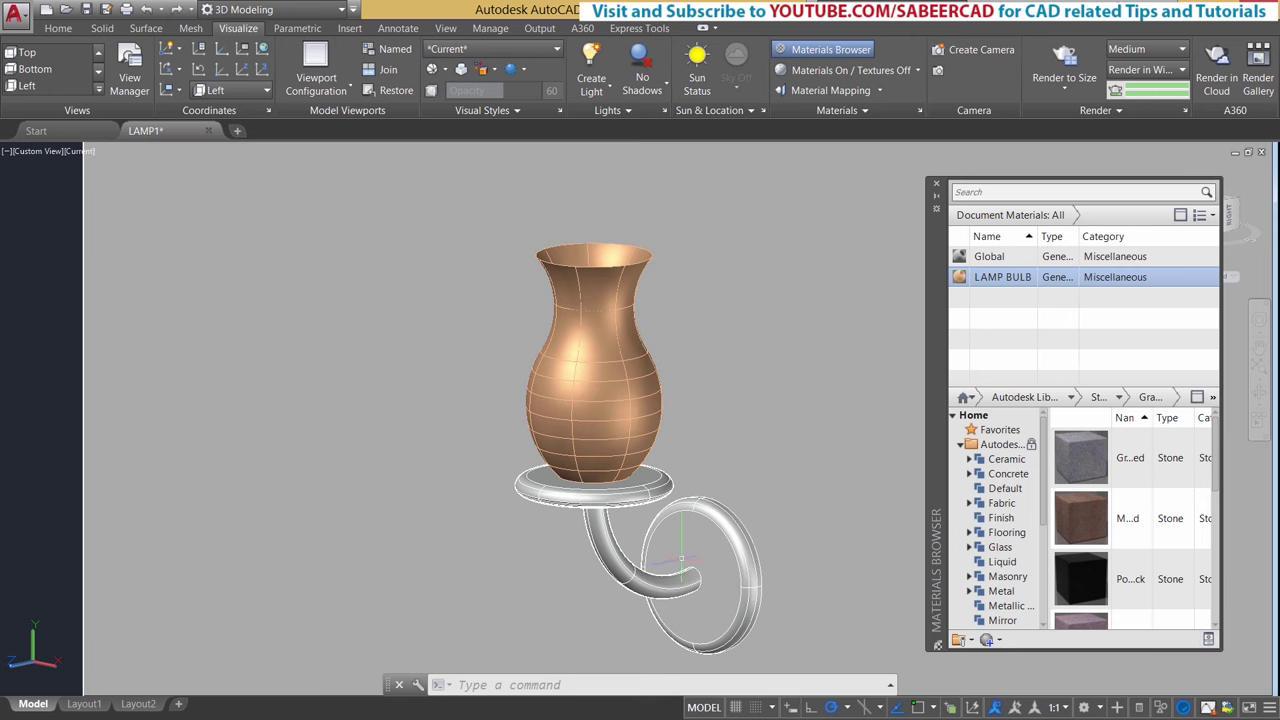
Step: Duplicate the Global material and name the copy LAMP SHADE
right_click(977, 260)
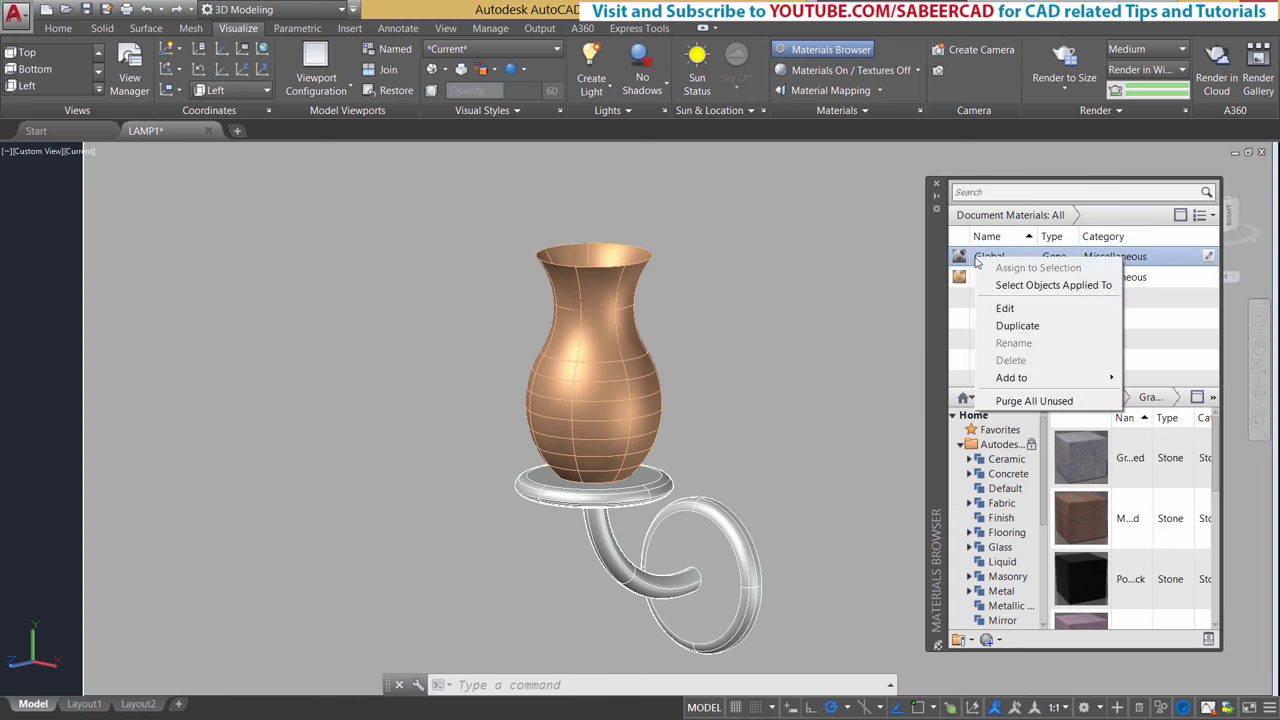
left_click(1017, 326)
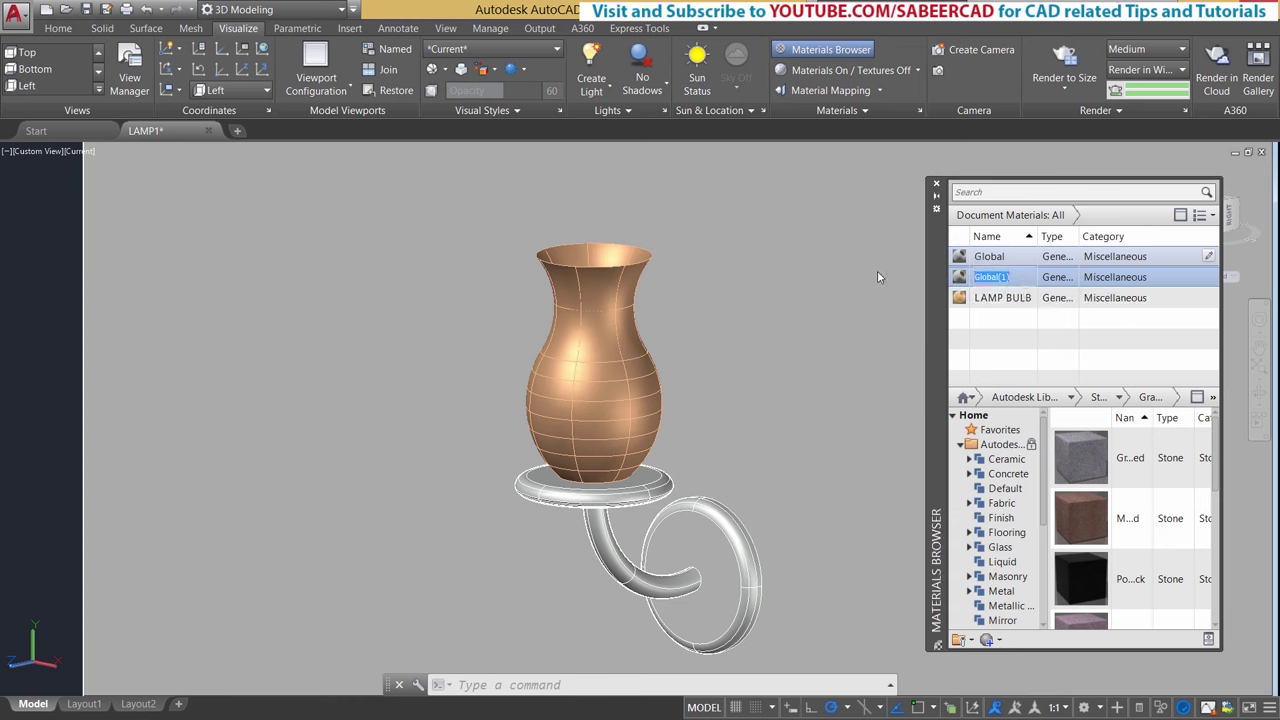
type("LAMP SHADE")
key("Return")
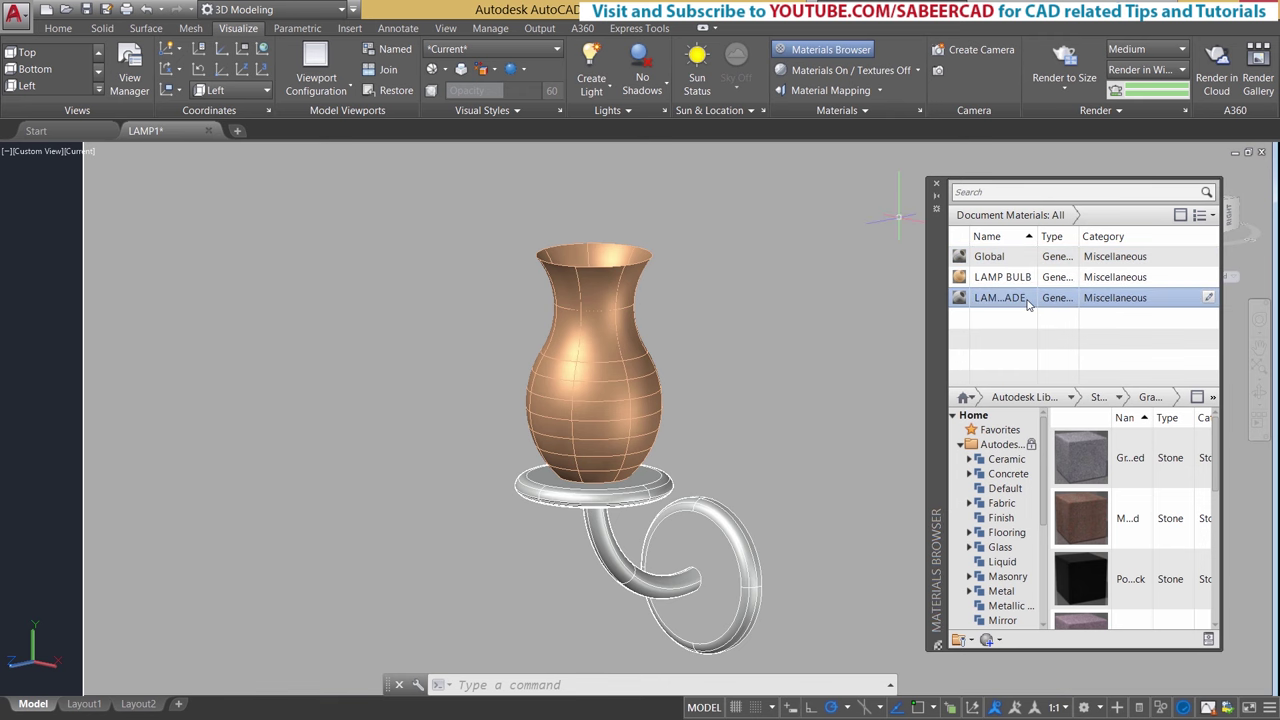
Step: Set the LAMP SHADE material's generic color to the pale peach RGB 251,222,208 and enable its reflectivity
double_click(1000, 298)
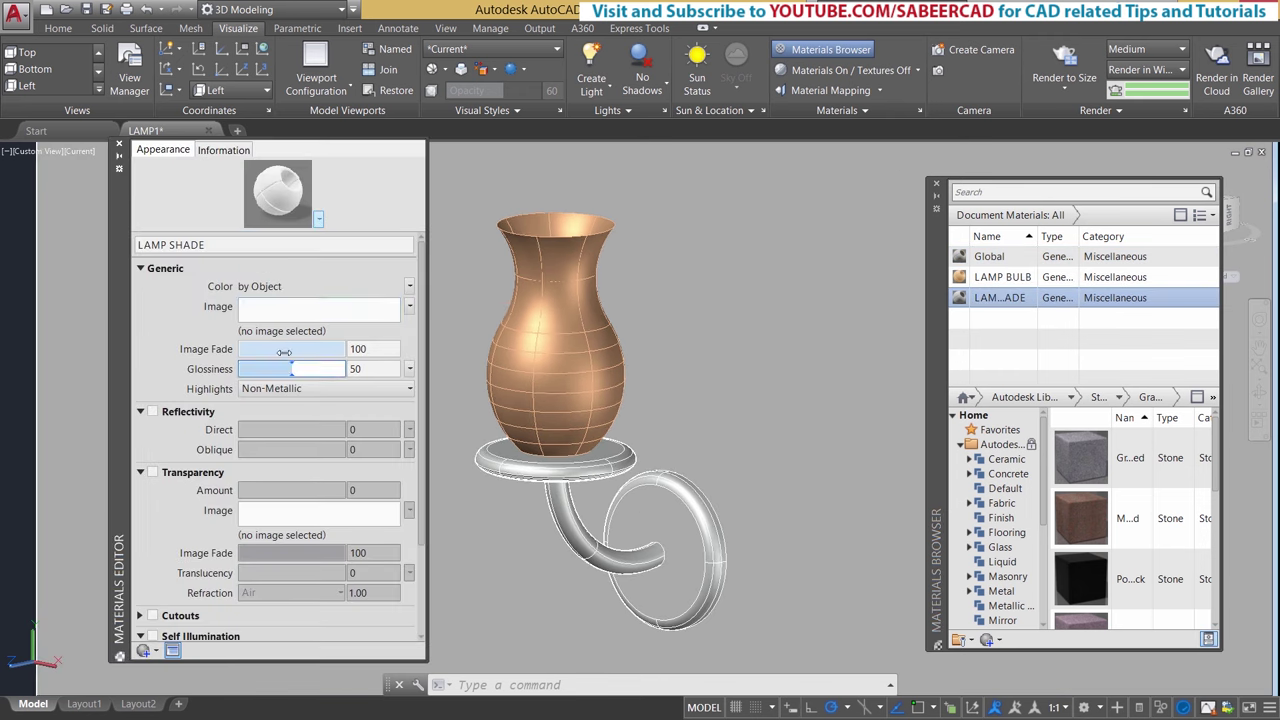
left_click(409, 286)
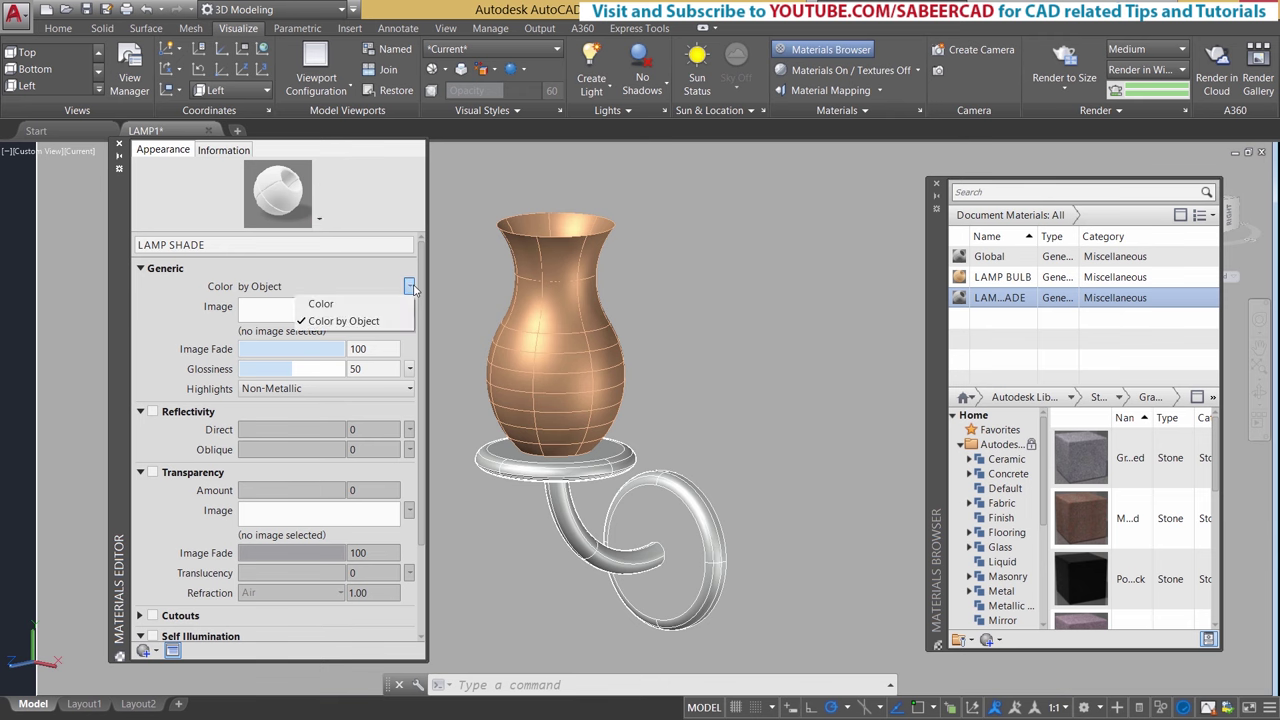
left_click(320, 304)
left_click(300, 286)
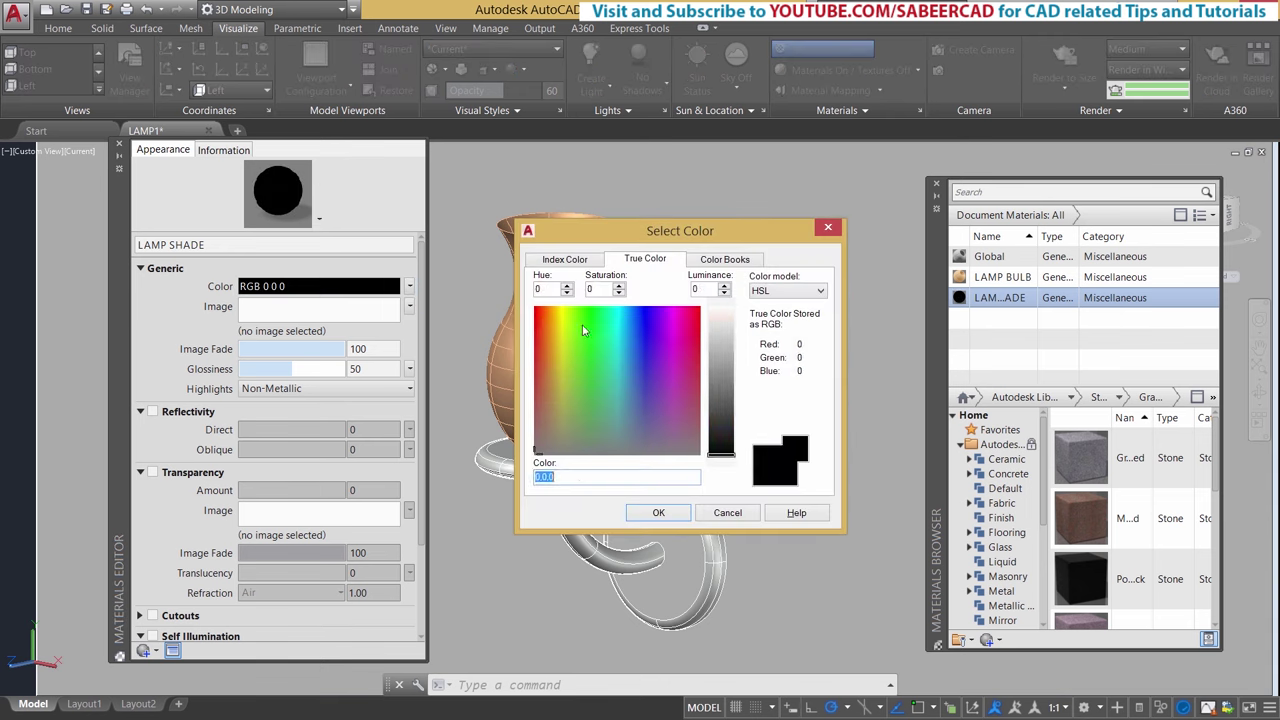
left_click(541, 325)
left_click(724, 335)
left_click_drag(724, 336, 724, 322)
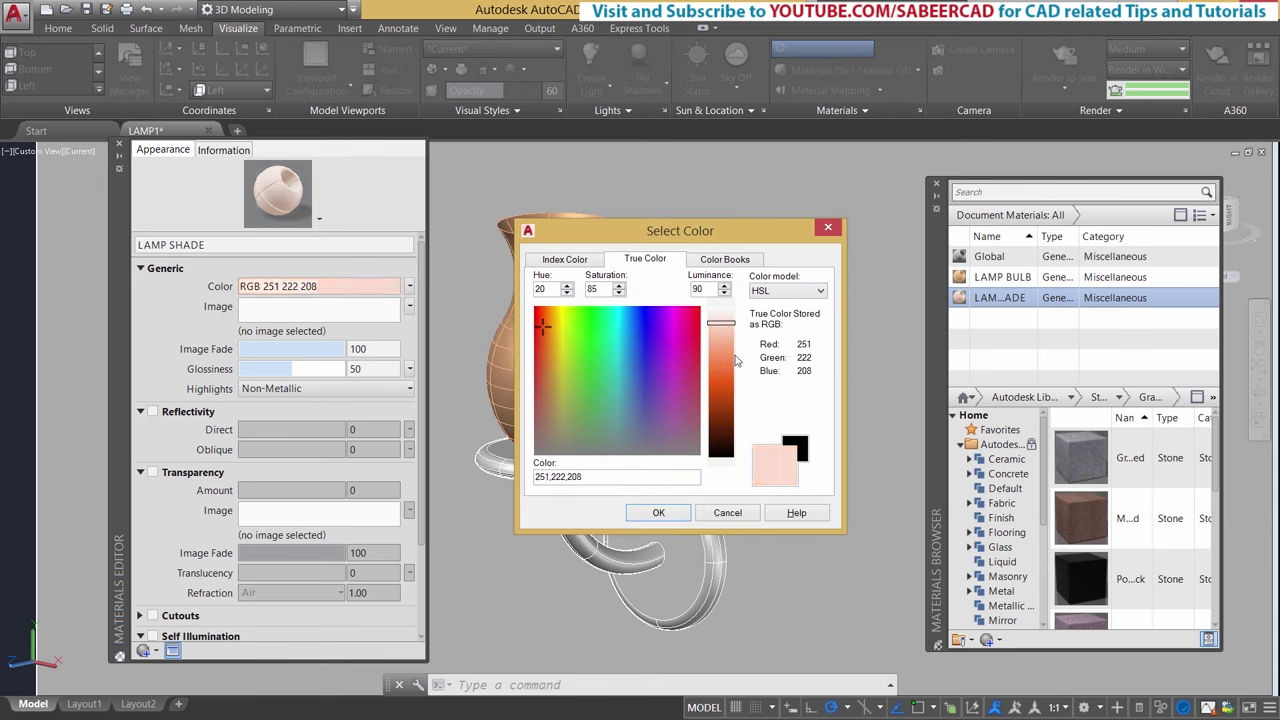
left_click(661, 510)
left_click(152, 411)
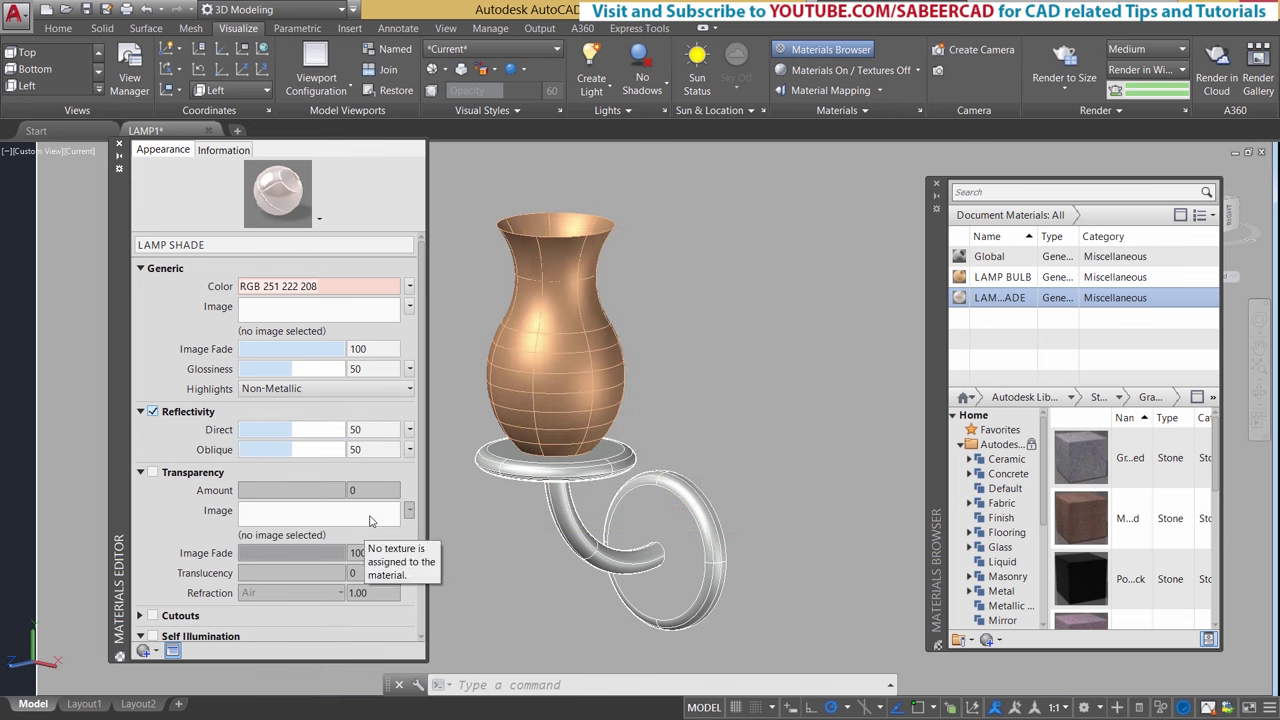
Step: Assign the LAMP SHADE material to the lamp's holder, consisting of the plate, curved arm and round wall mount
left_click(700, 545)
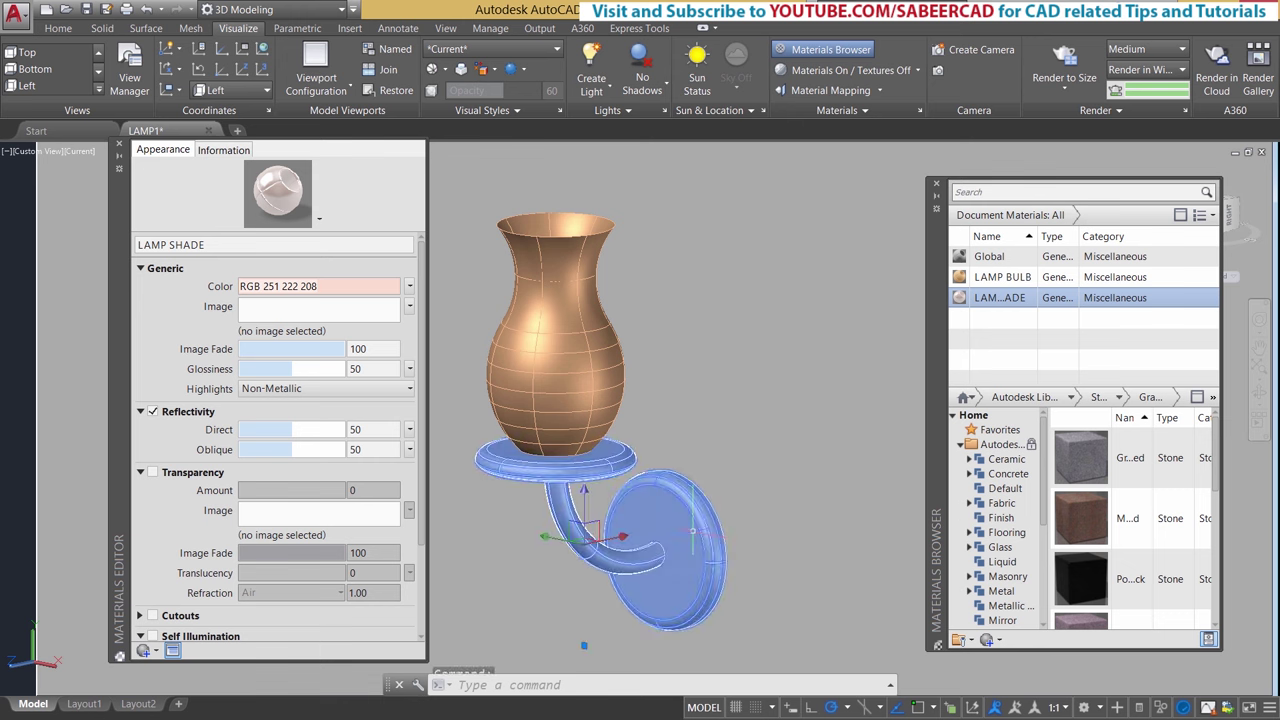
right_click(995, 298)
left_click(1040, 308)
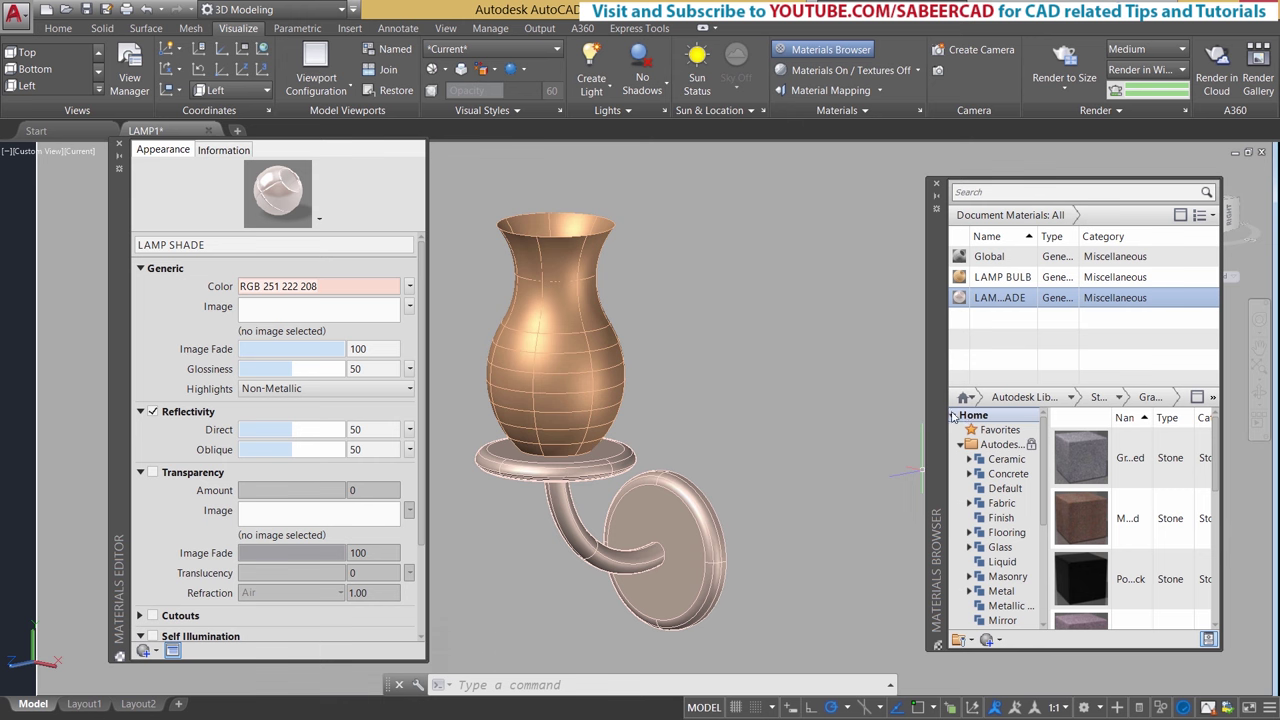
Step: Duplicate the Global material and name the copy WALLS
left_click(997, 258)
right_click(997, 258)
double_click(980, 262)
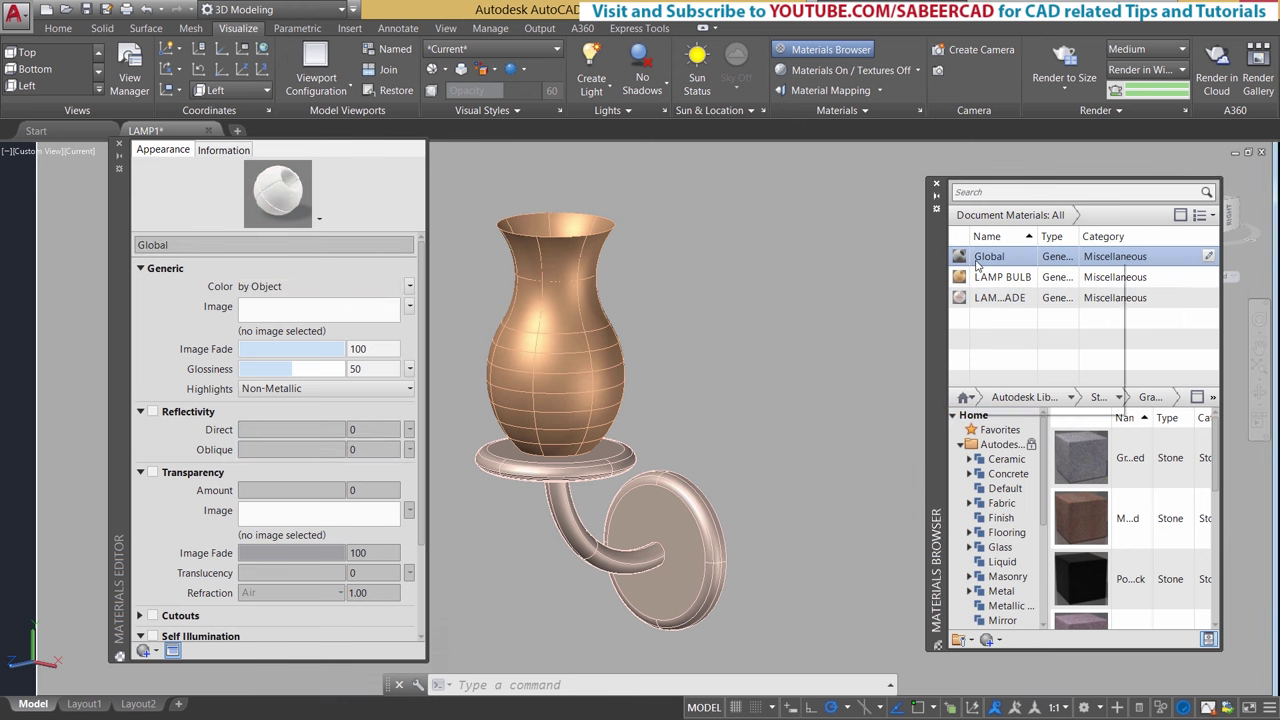
right_click(978, 262)
left_click(1025, 330)
type("WAL")
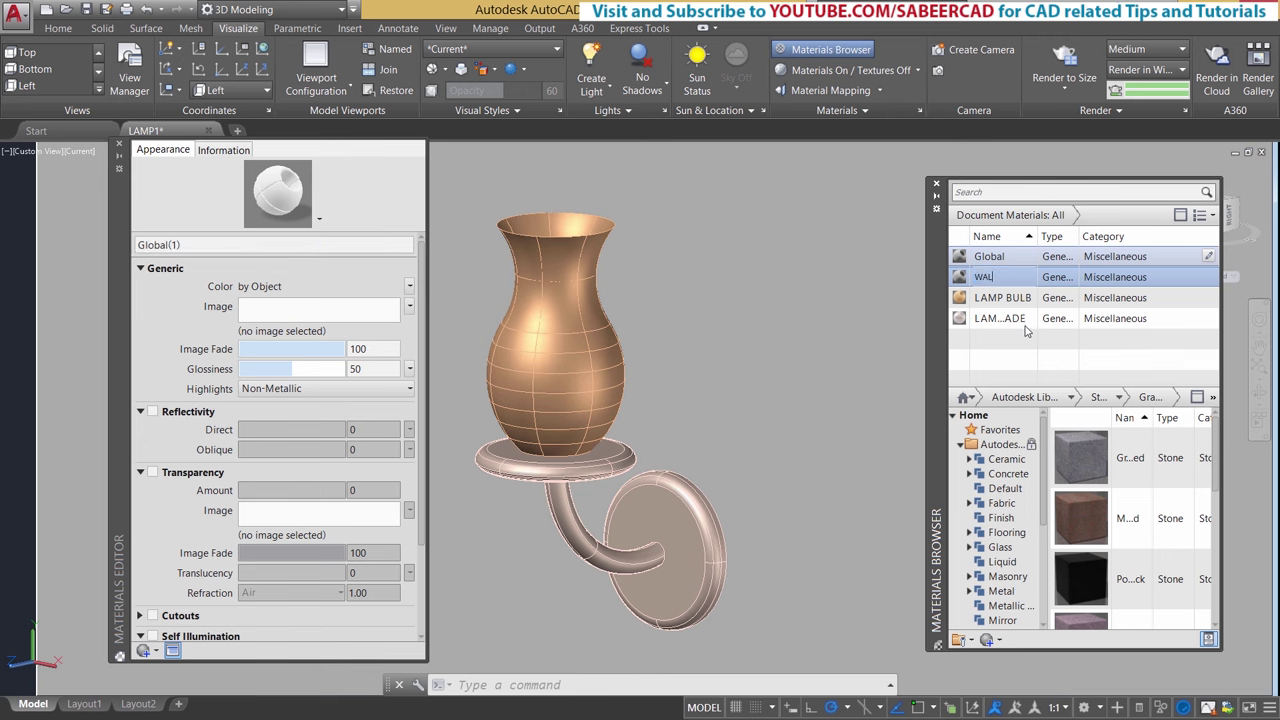
type("LS")
key("Return")
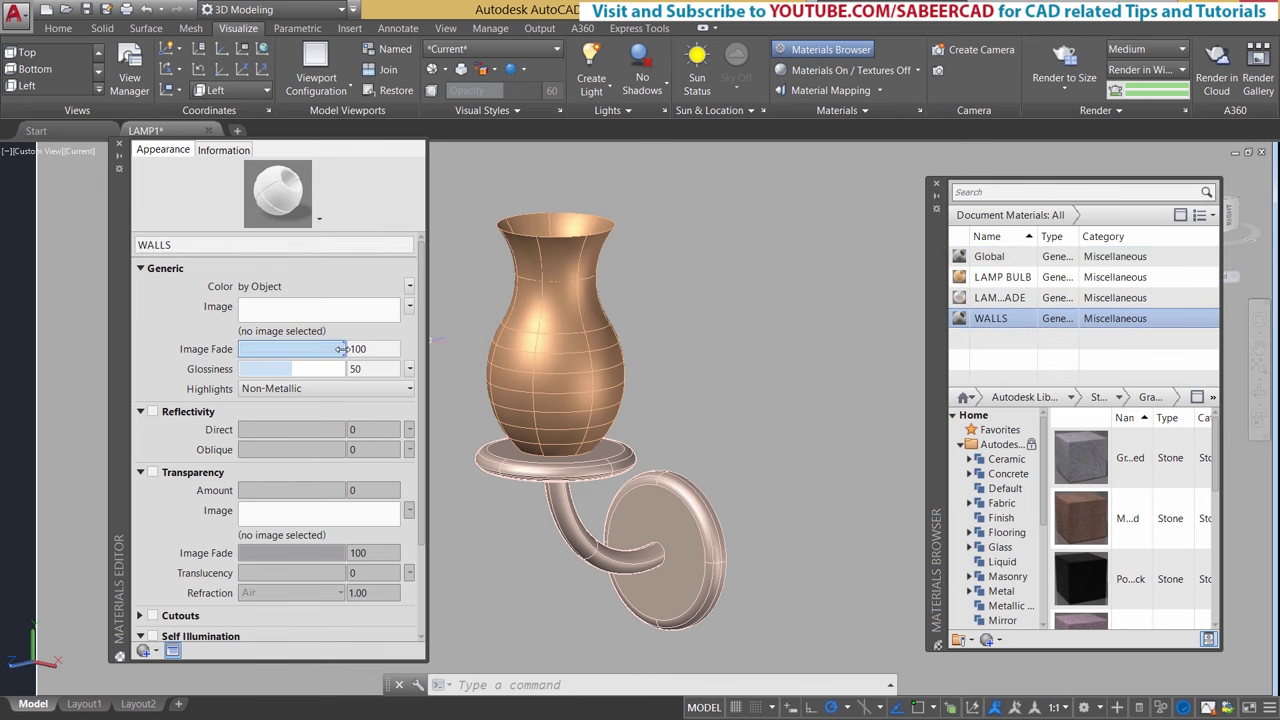
Step: Set the WALLS material's color to RGB 234,140,102 and assign it to the wall behind the lamp, closing the material palettes
left_click(409, 286)
left_click(318, 299)
left_click(331, 289)
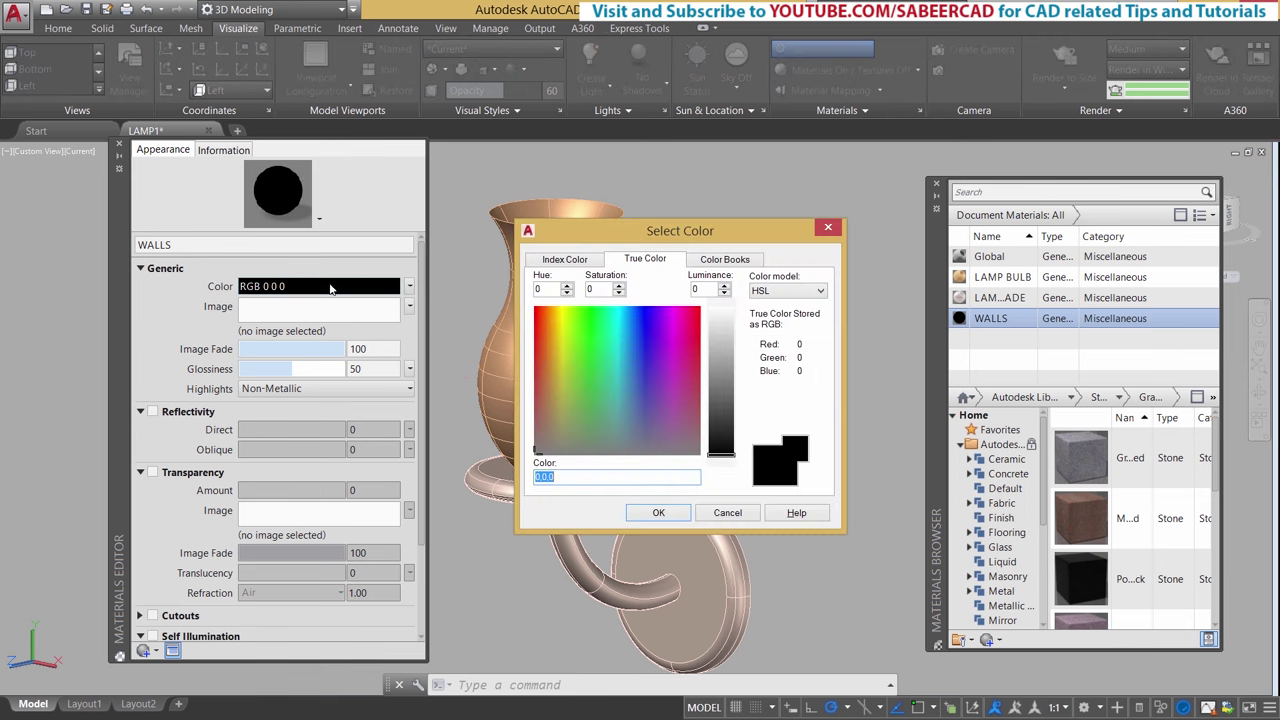
left_click(542, 340)
left_click(716, 364)
left_click(716, 358)
left_click(658, 512)
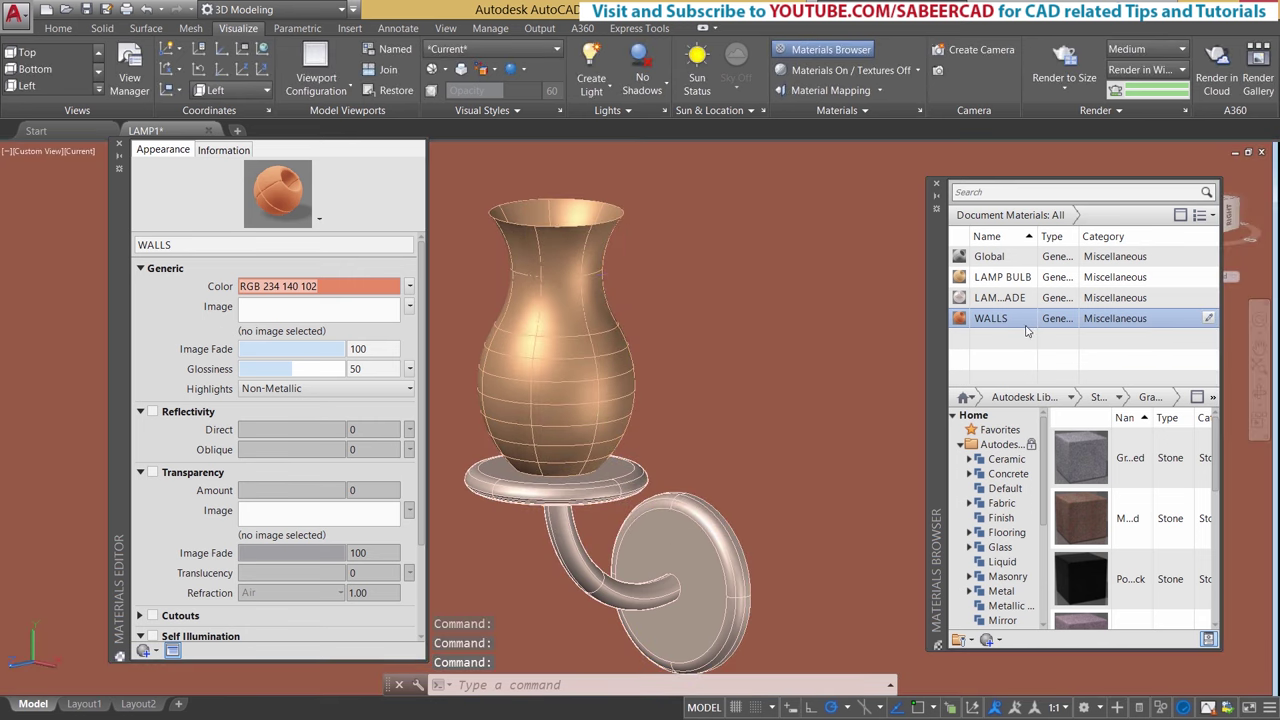
left_click(118, 145)
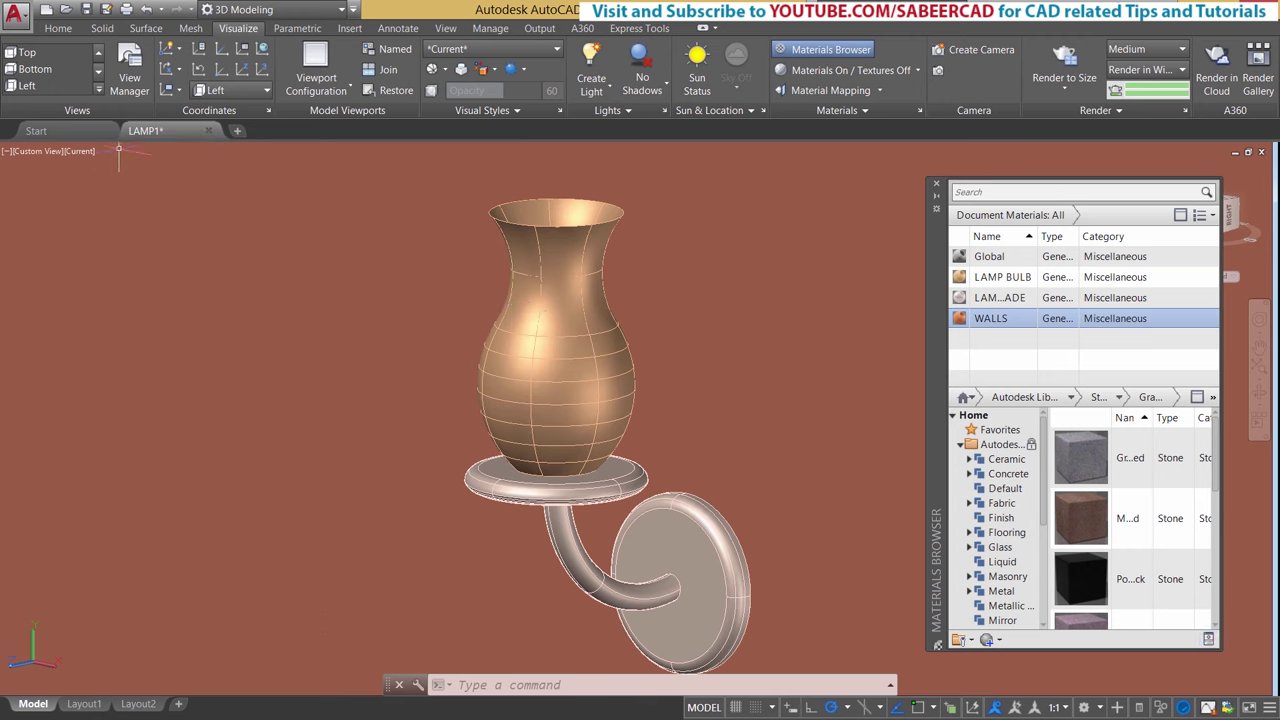
left_click(936, 184)
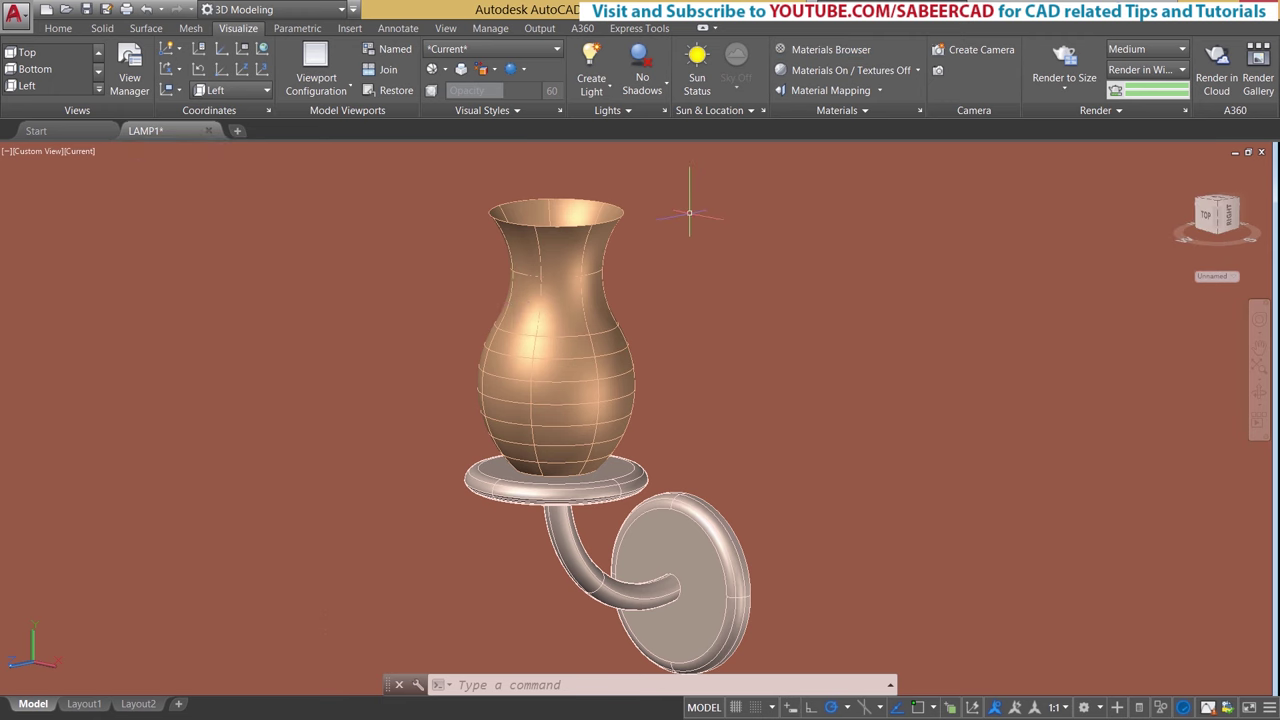
Step: Turn on full shadows and set the render quality preset to High
left_click(645, 87)
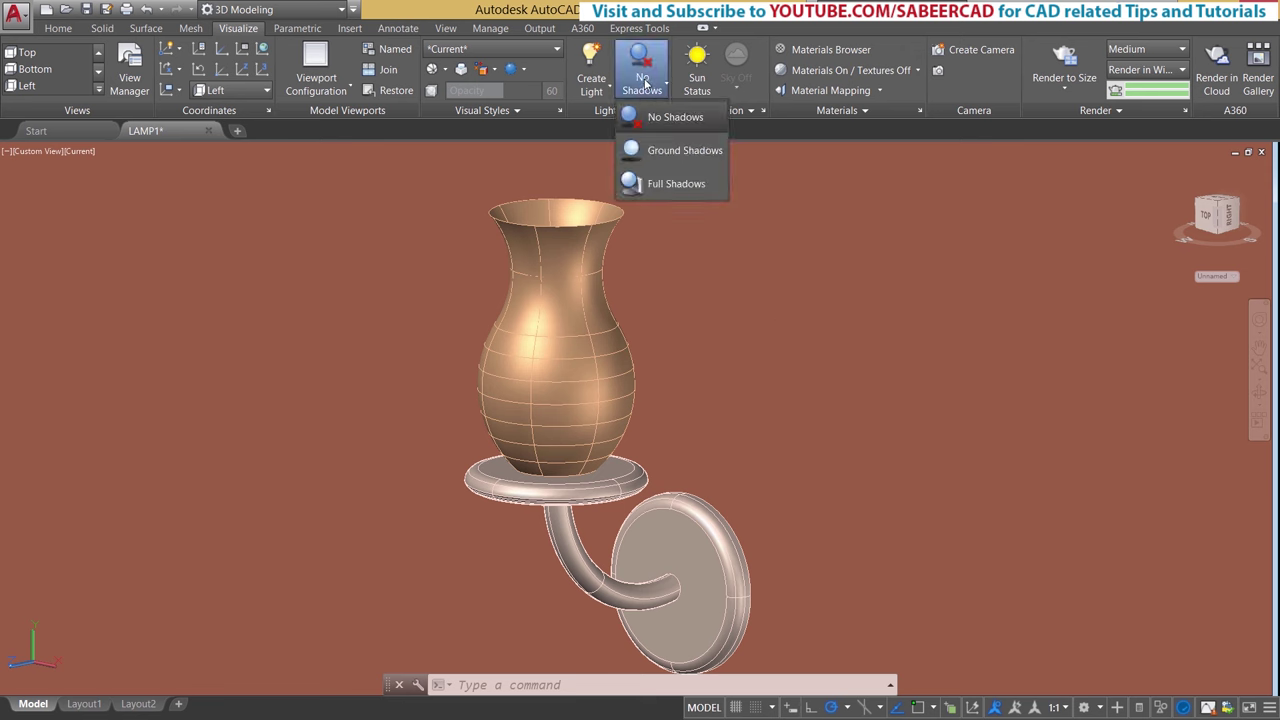
left_click(674, 182)
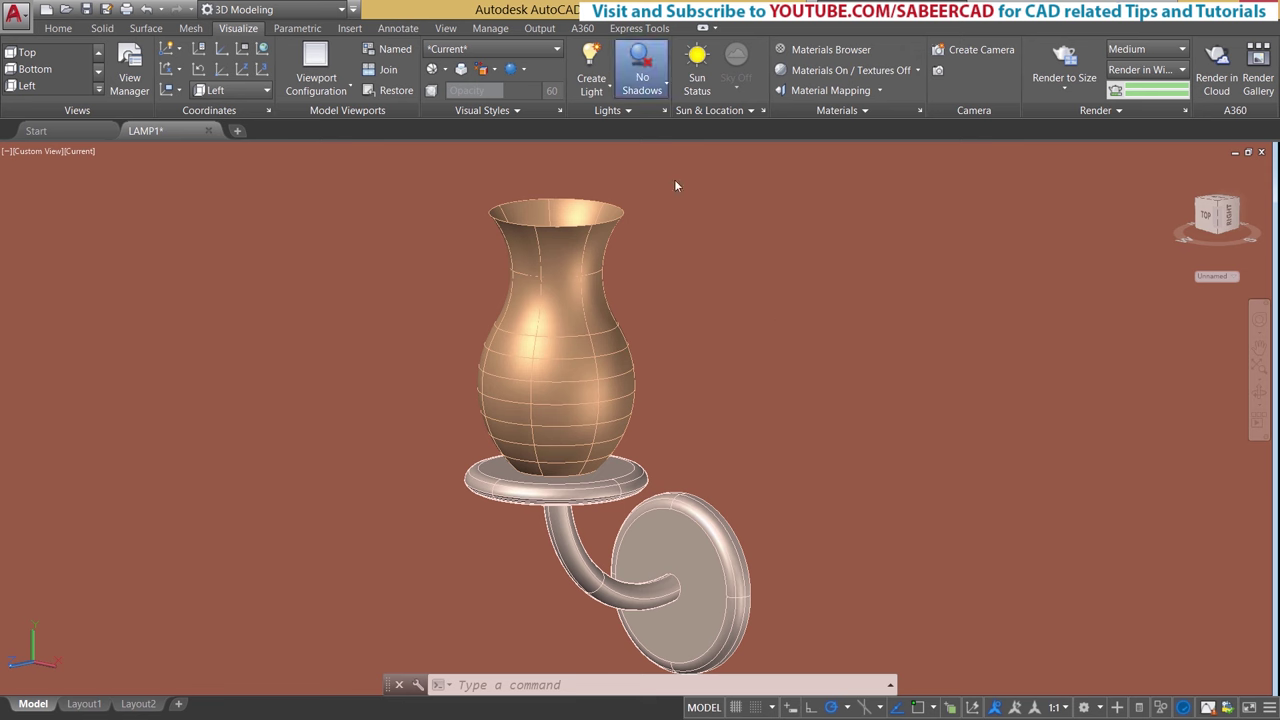
left_click(1066, 92)
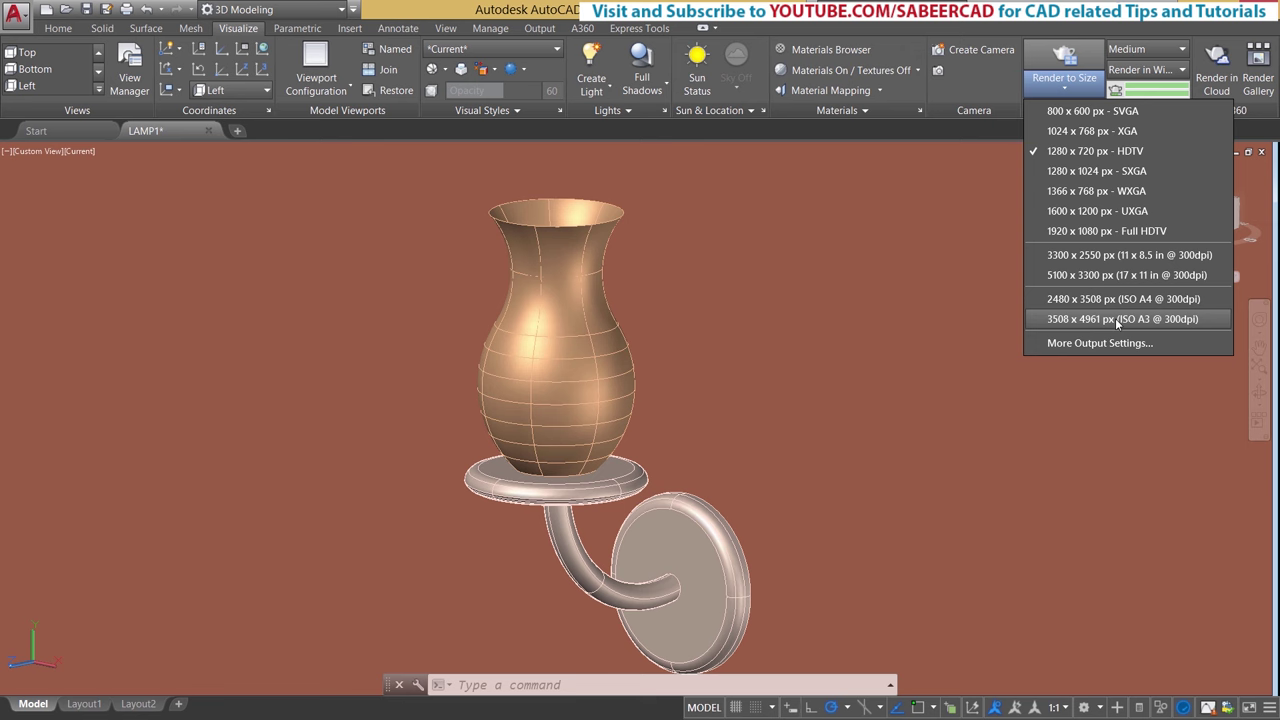
left_click(1142, 50)
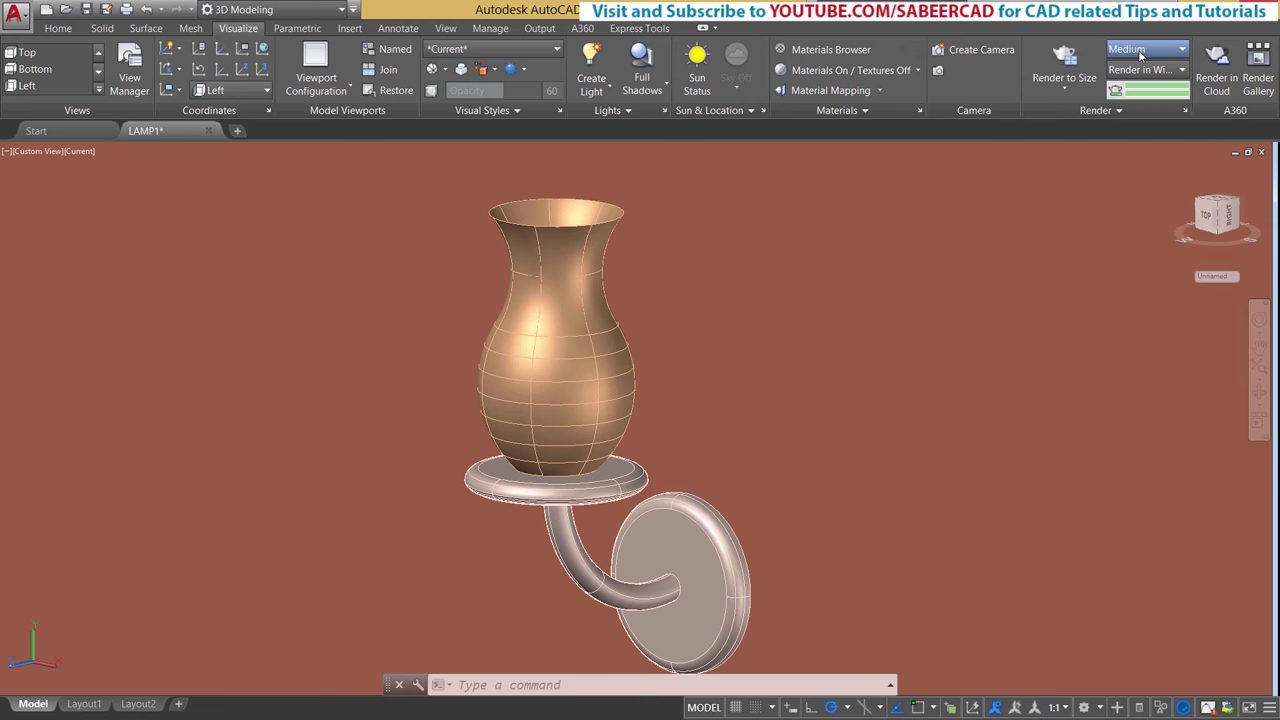
left_click(1142, 50)
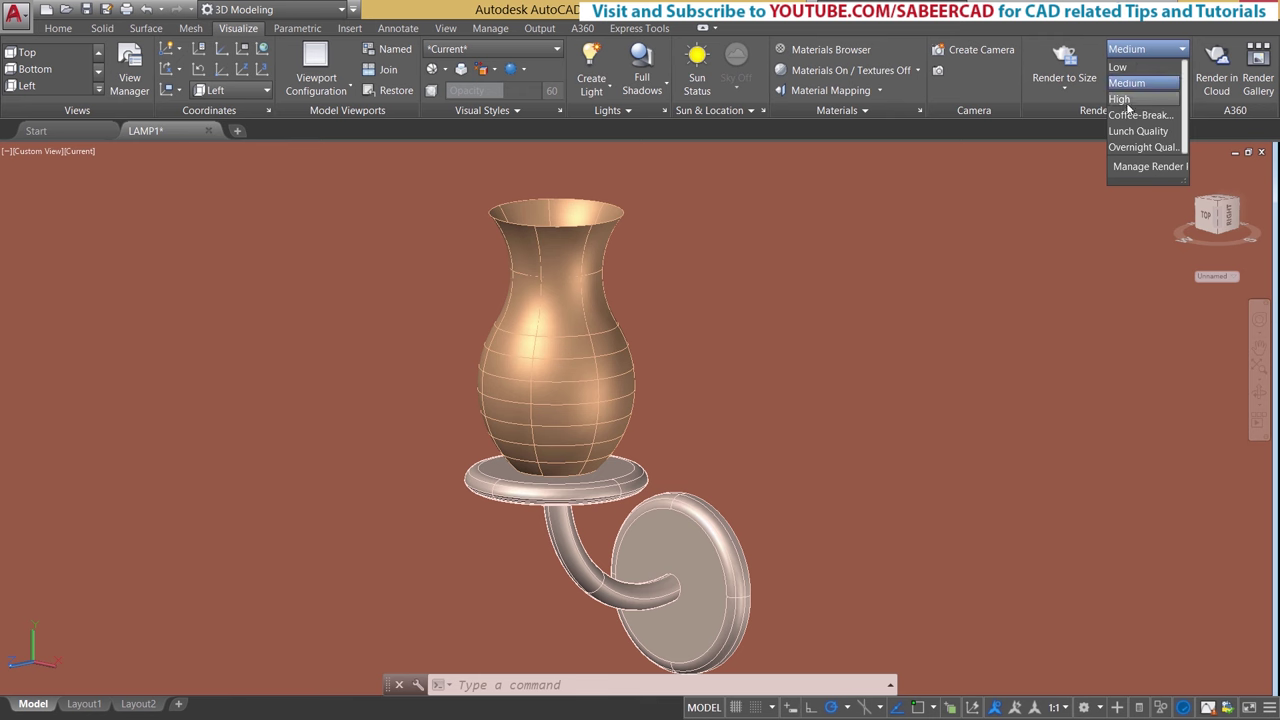
left_click(1124, 100)
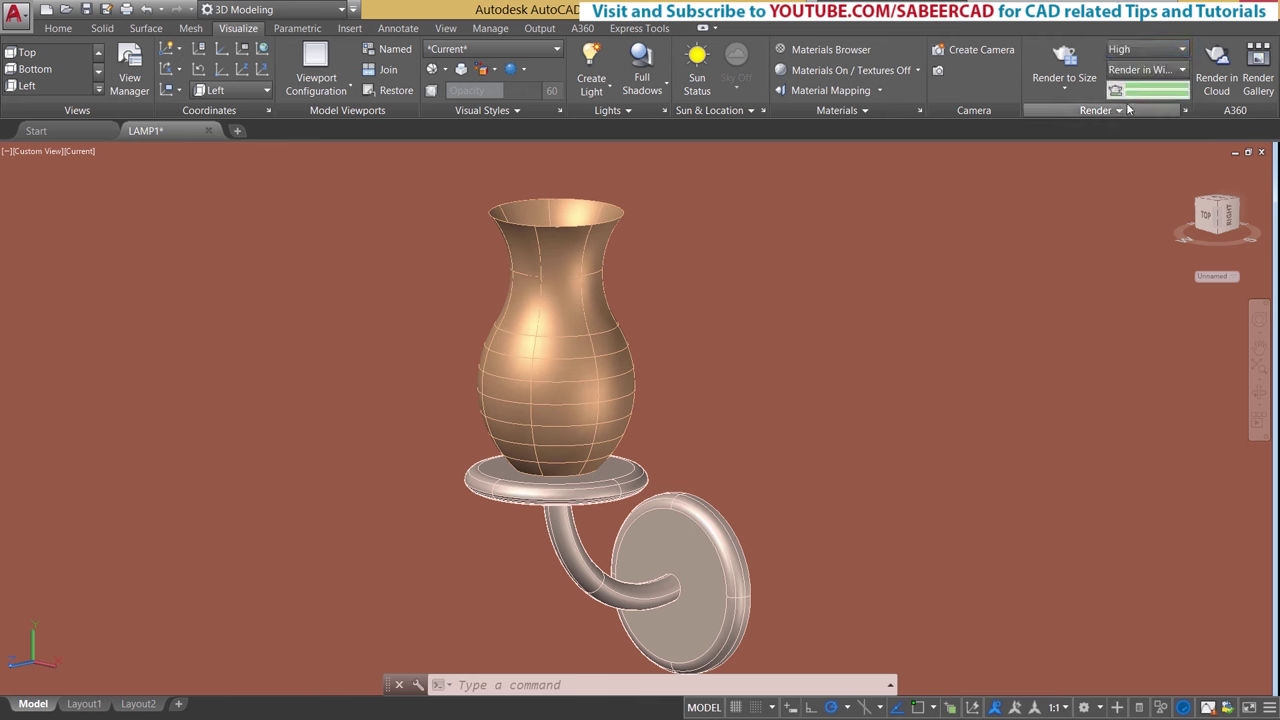
Step: Render the lamp scene at 1280 x 720 px and enlarge the image in a maximized render window
left_click(1064, 68)
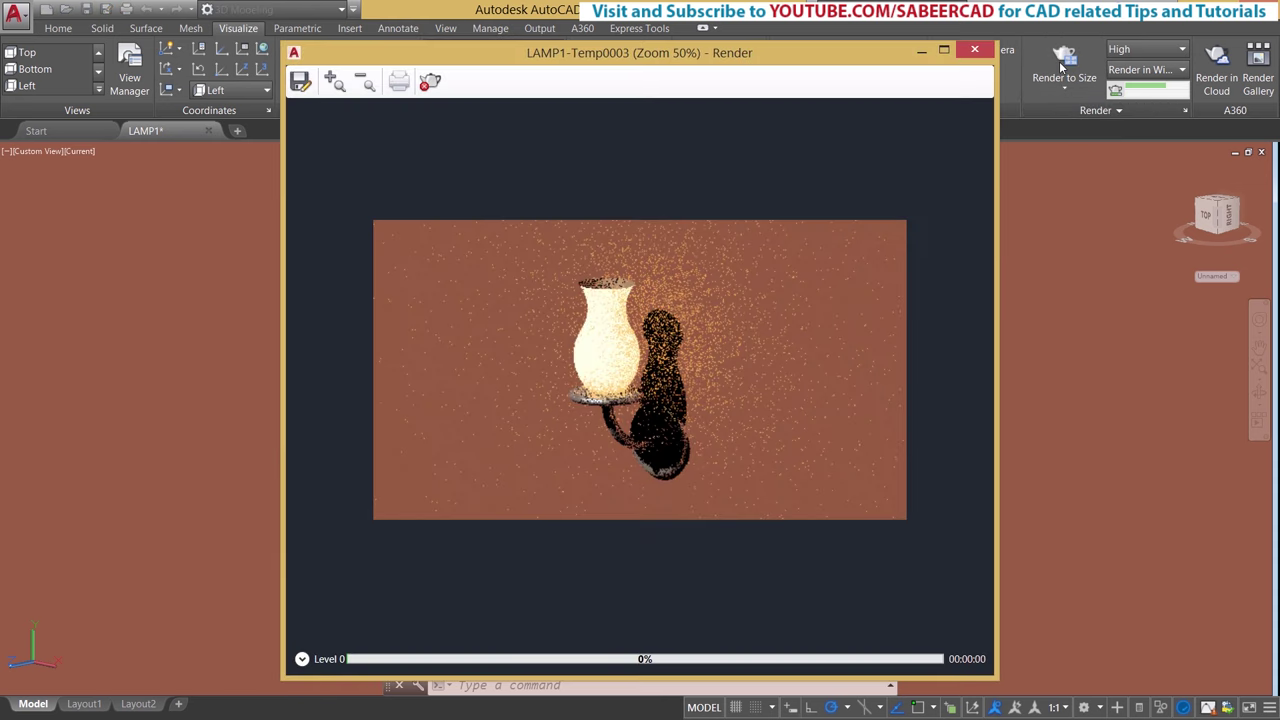
left_click(943, 49)
scroll(721, 376, "up", 1)
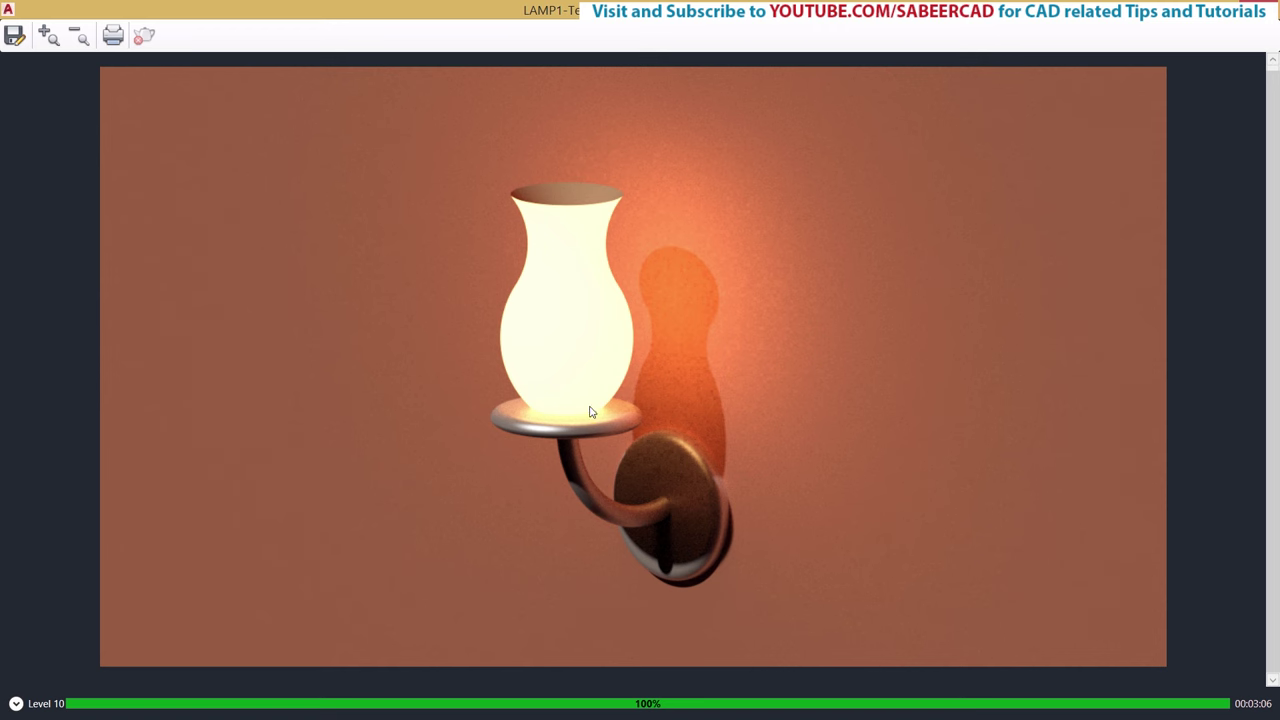
Step: Save the rendered lamp image to the Desktop as a JPEG file named LAMP1 with image quality 100
left_click(12, 38)
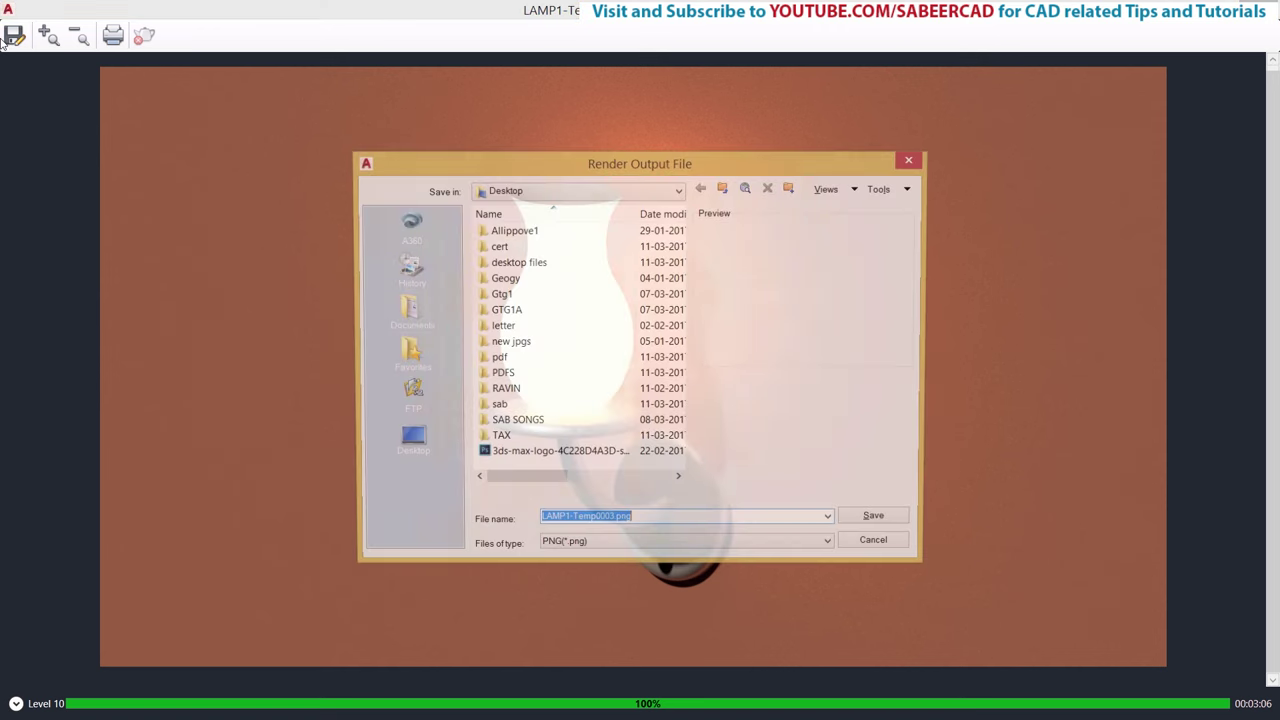
left_click(697, 549)
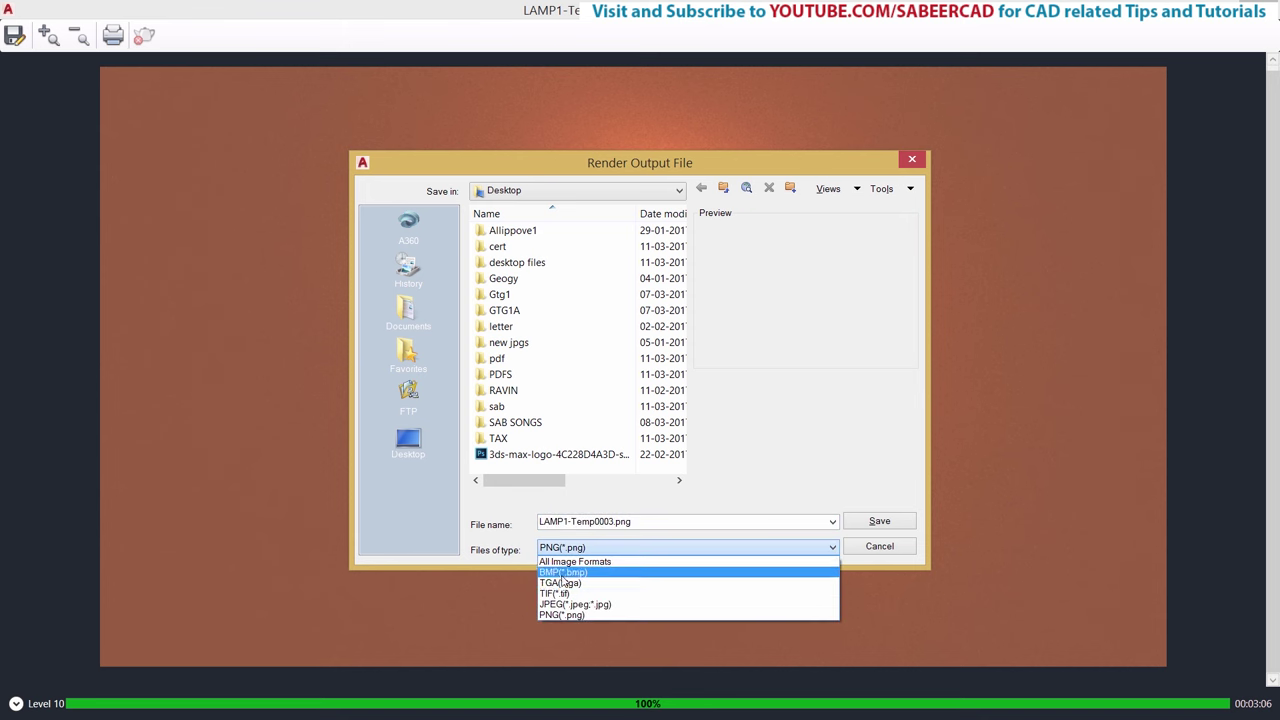
left_click(555, 605)
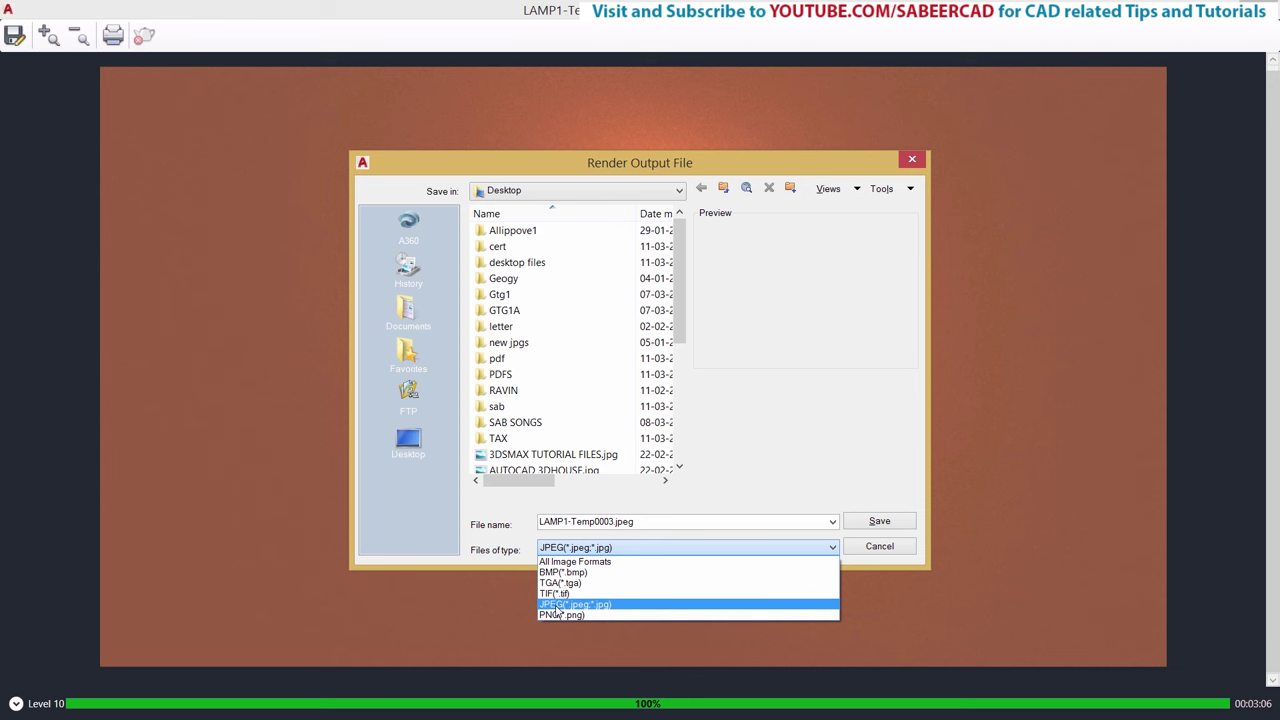
key("BackSpace")
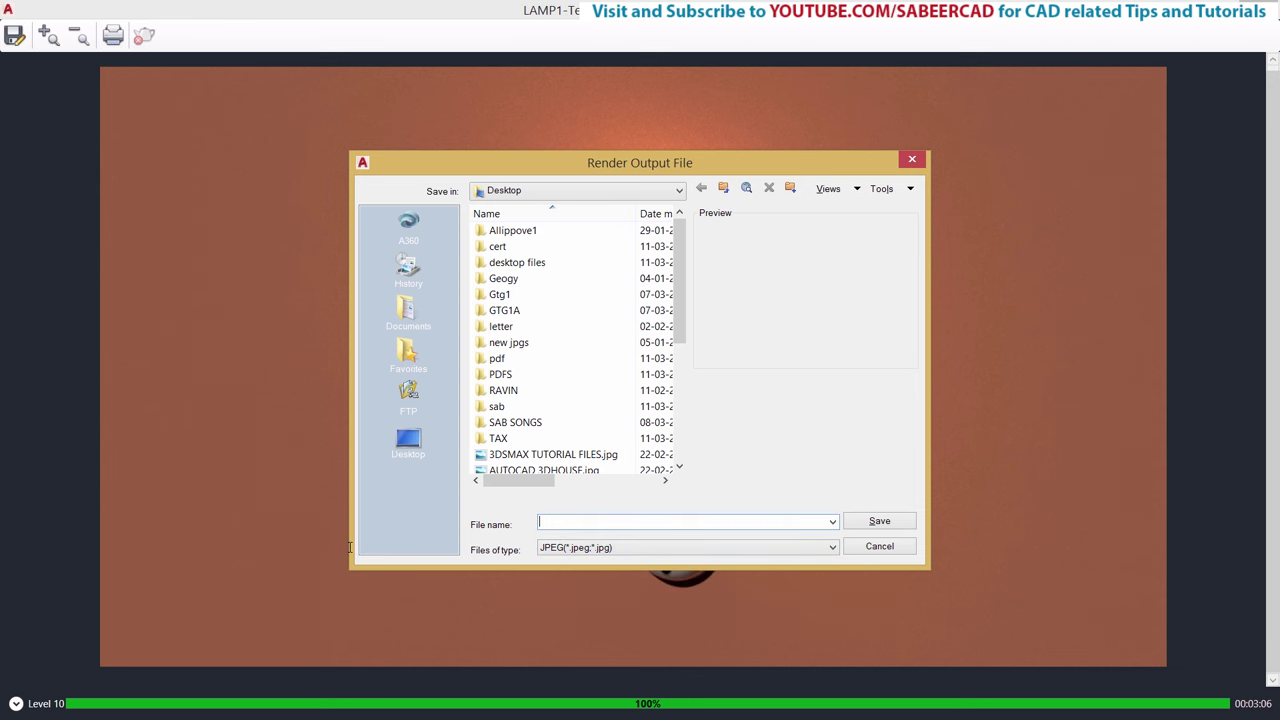
type("LAMP1")
key("Return")
left_click_drag(695, 345, 757, 349)
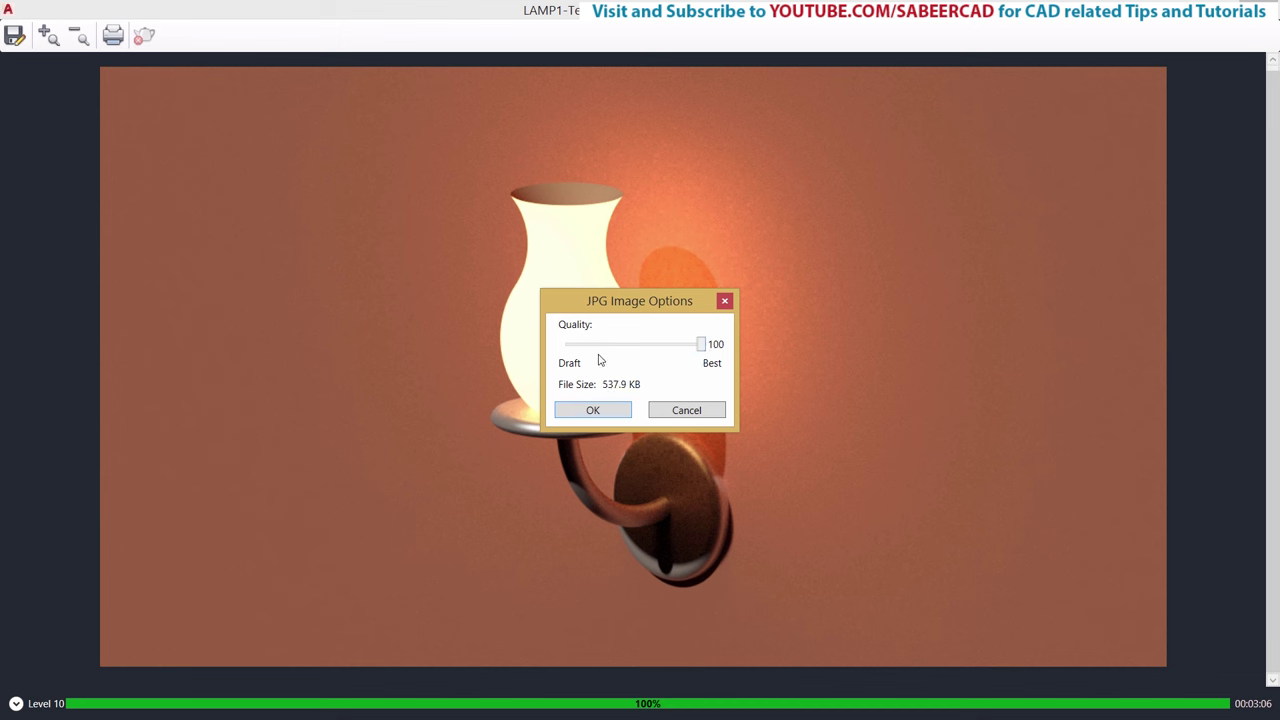
left_click(596, 410)
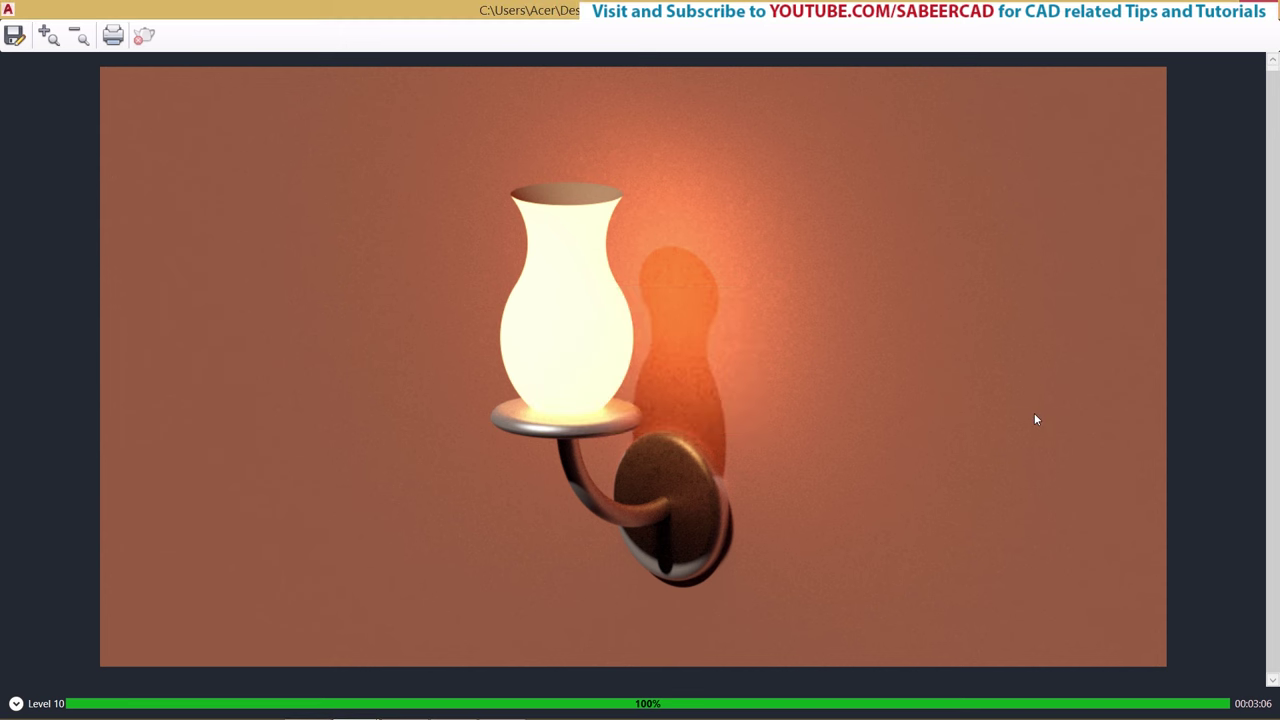